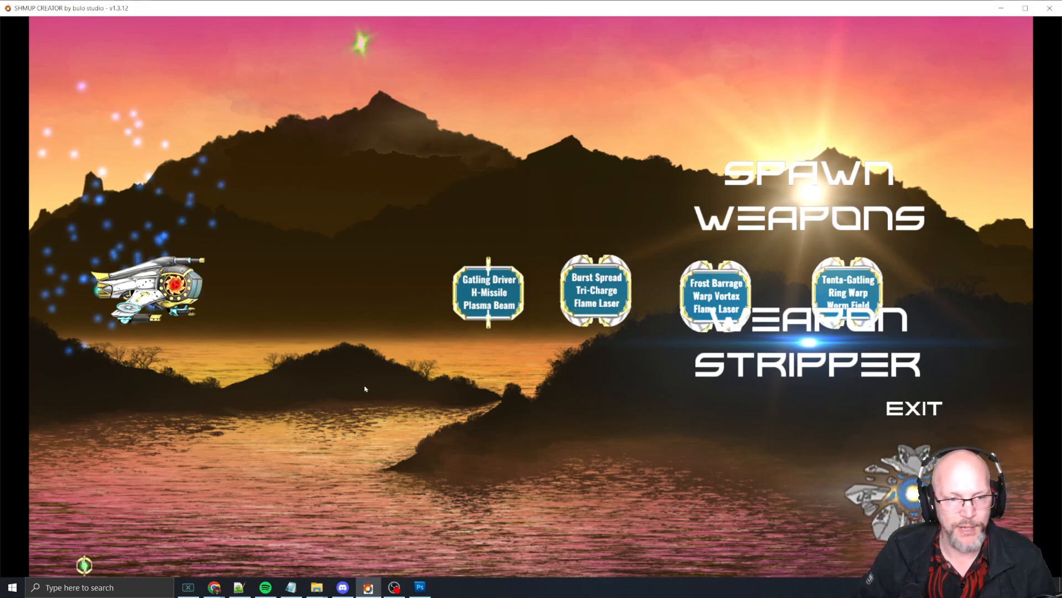
Playtest the Weapon Room by flying the ship around and firing its weapons, and return to the level editor.
key(Up)
key(space)
key(Down)
key(Up)
key(Down)
key(Up)
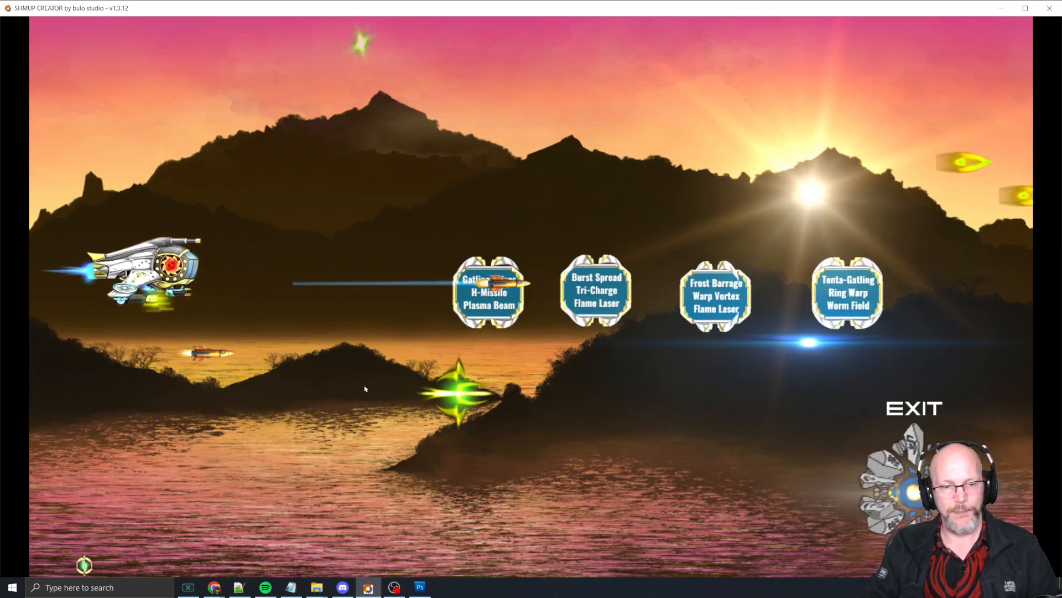
key(Down)
key(Right)
key(Up)
key(Left)
key(Right)
key(Left)
key(Down)
key(Right)
key(Down)
key(Left)
key(Up)
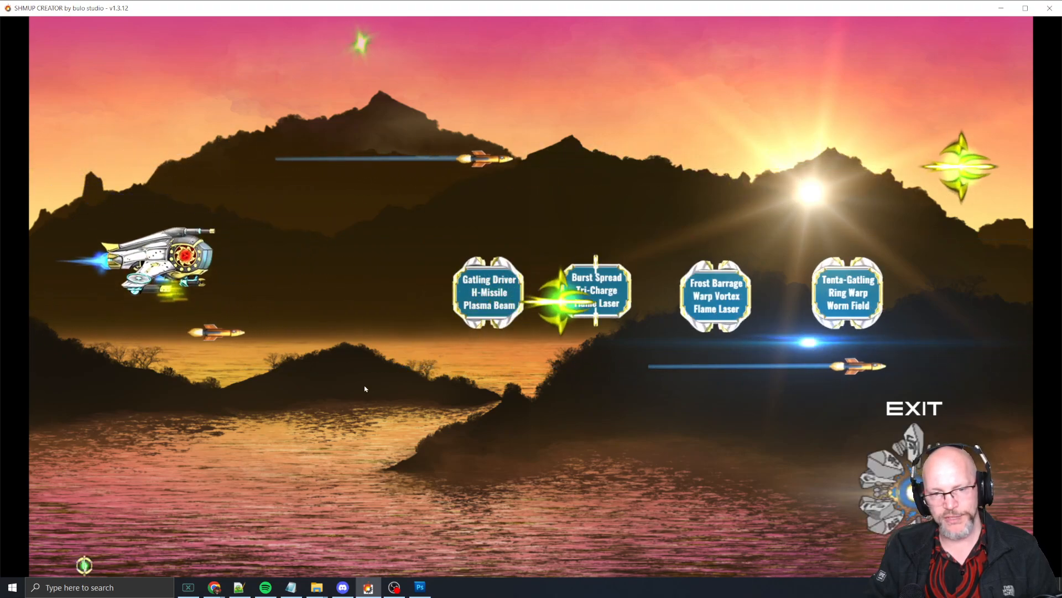
key(Right)
key(Down)
key(Left)
key(Right)
key(Up)
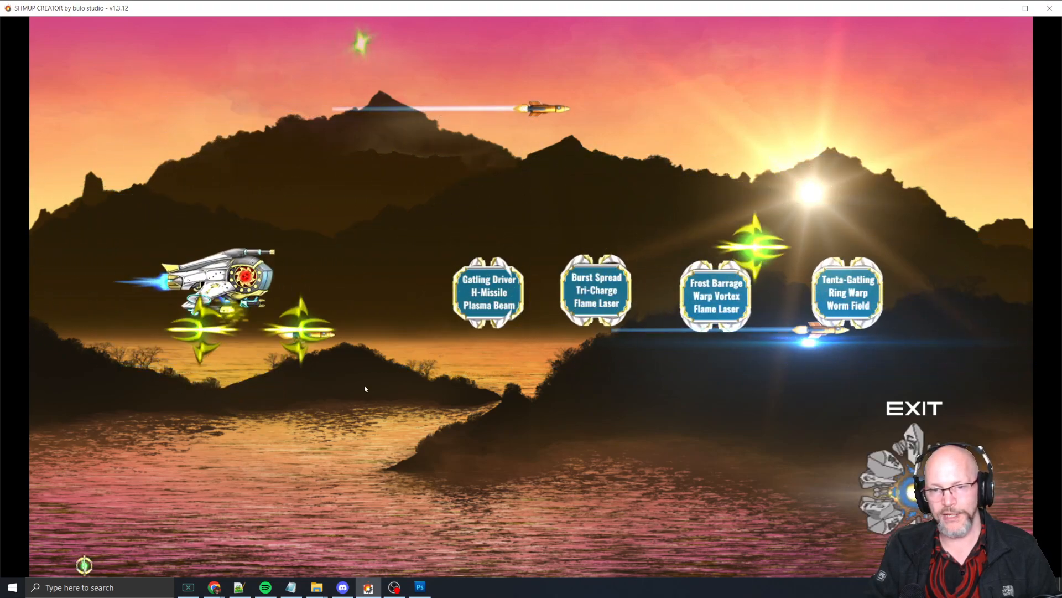
key(Left)
key(Down)
key(Right)
key(Up)
key(Left)
key(Down)
key(Right)
key(Left)
key(Down)
key(Up)
key(Up)
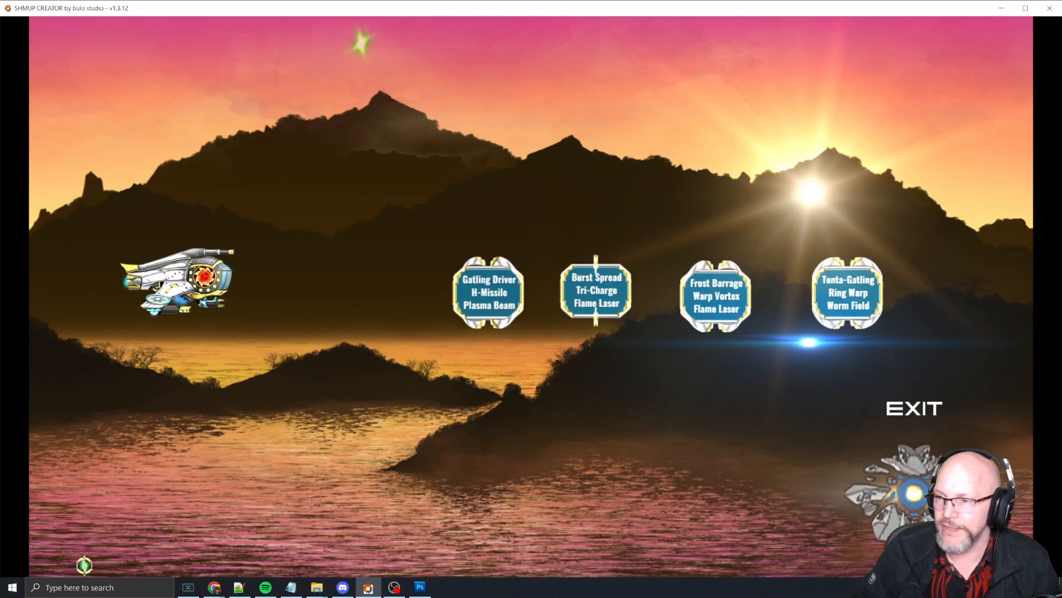
key(Escape)
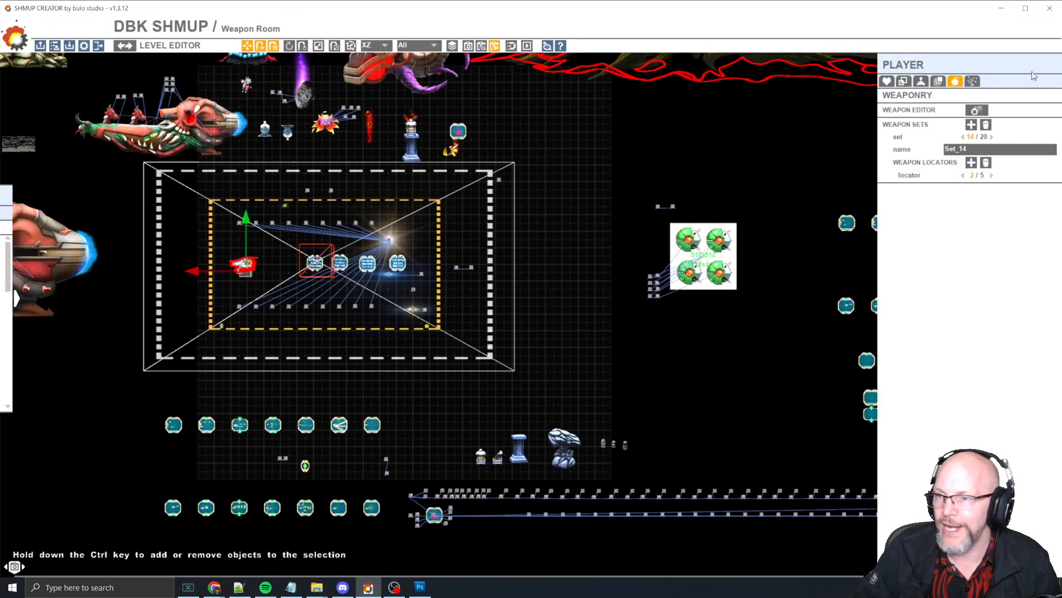
Open the player's weapon editor and view the controls of the P_T_GatlingGun weapon in Set_1.
click(976, 110)
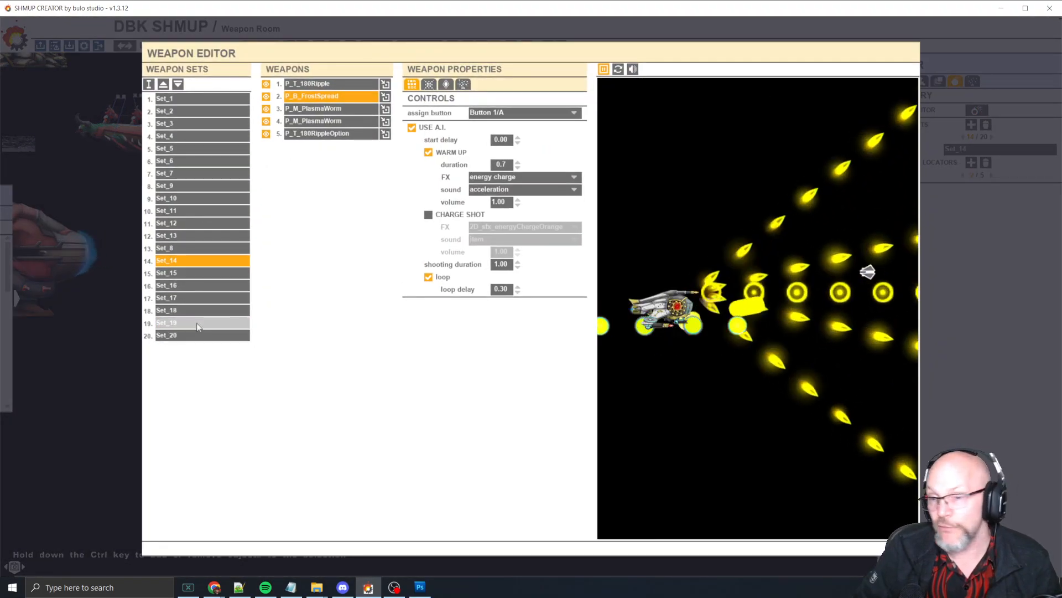
click(218, 98)
click(325, 84)
click(331, 85)
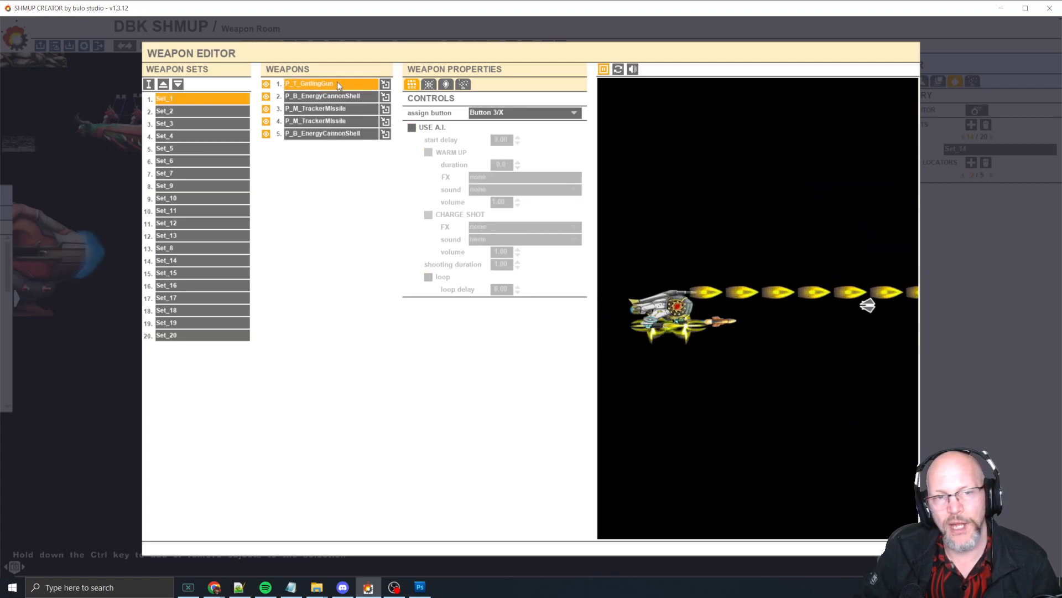
Compare the assigned buttons and A.I. settings of the Set_1 cannon shells, tracker missiles and gatling gun, and close the weapon editor.
click(353, 97)
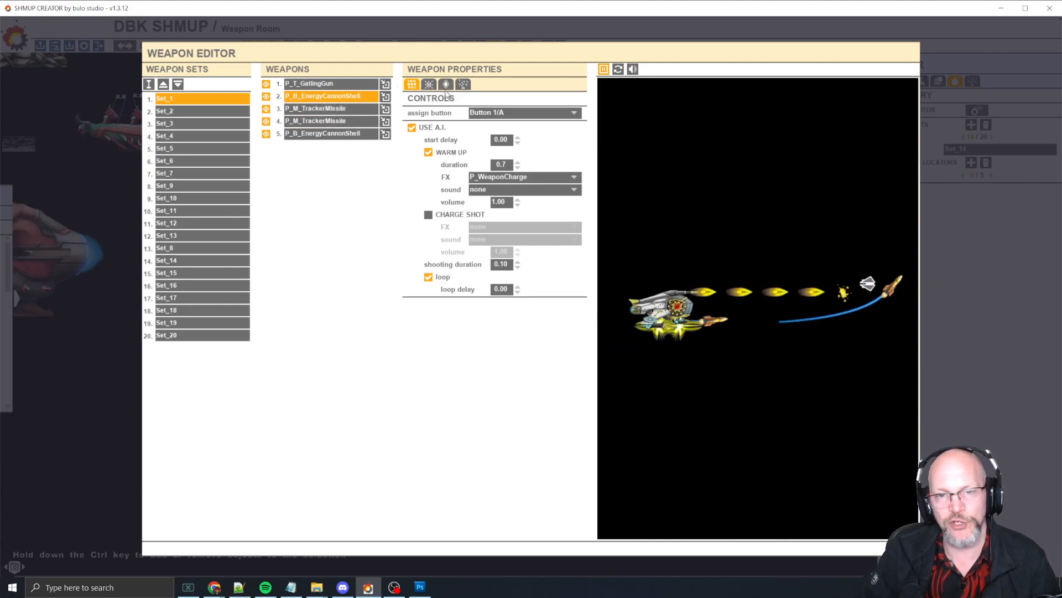
click(365, 83)
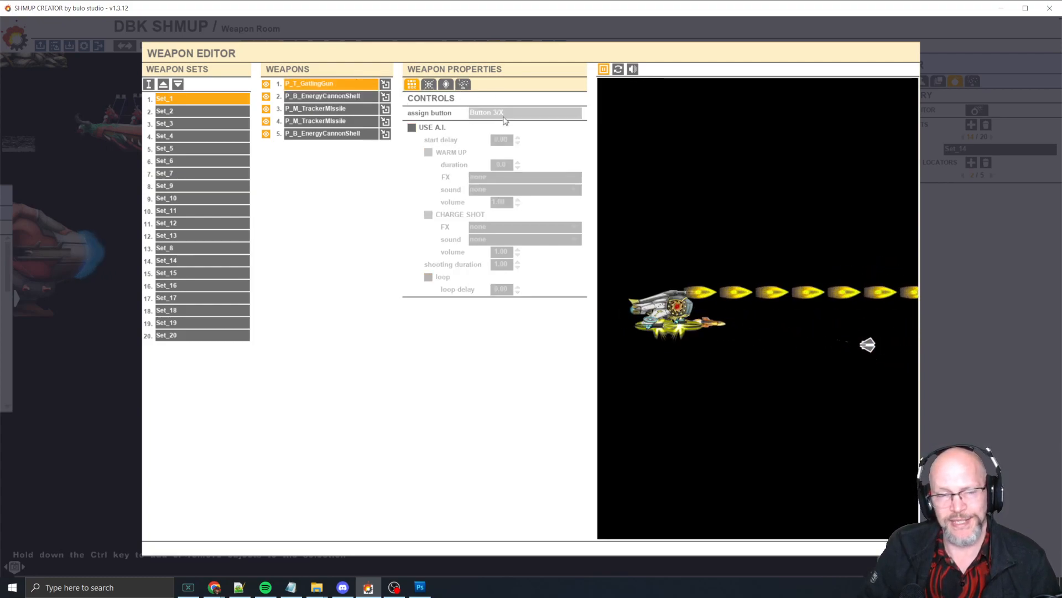
click(354, 97)
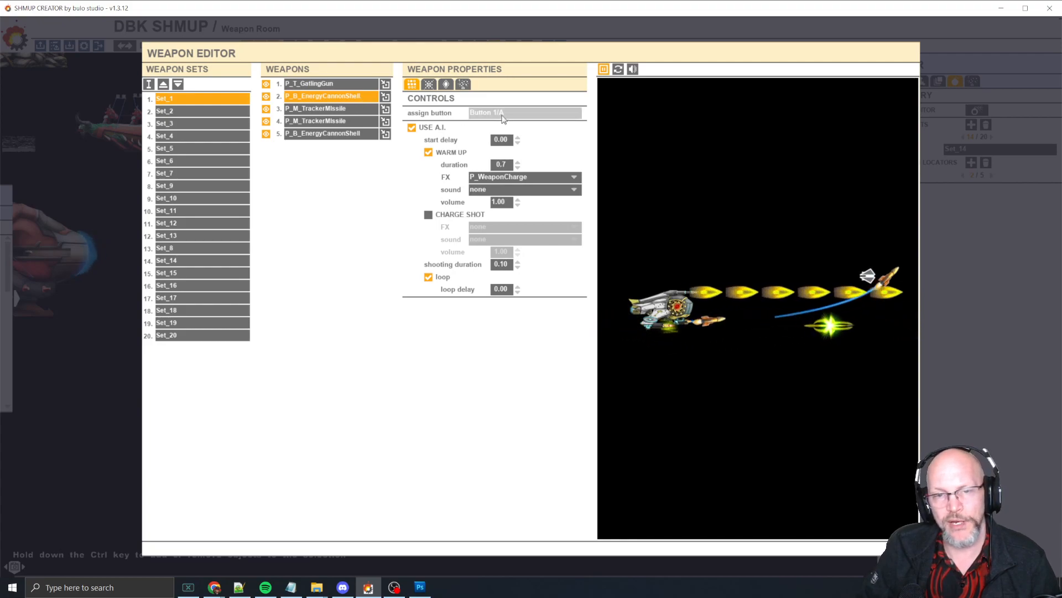
click(343, 110)
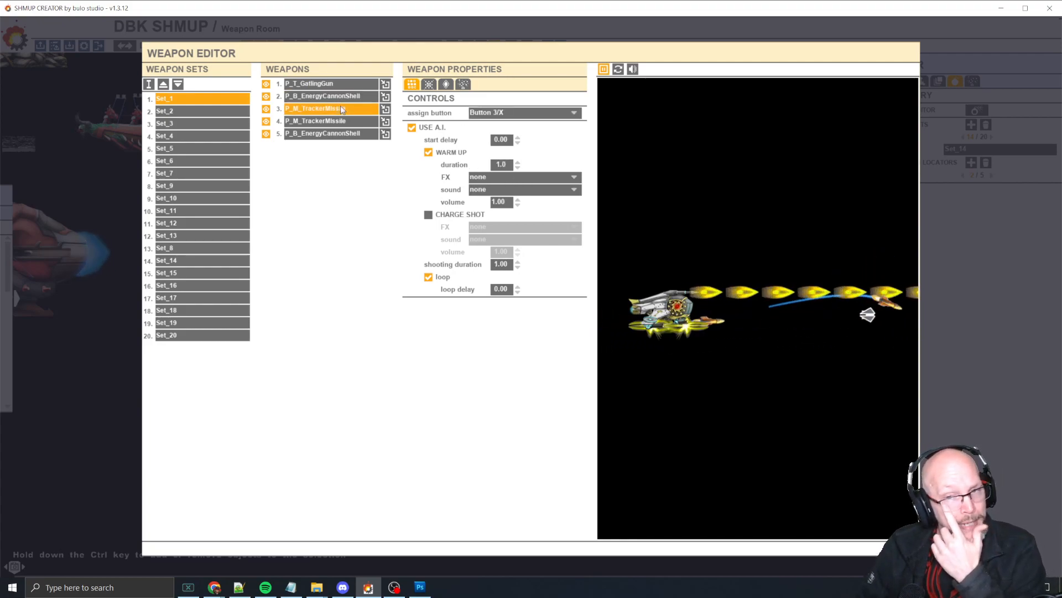
click(345, 120)
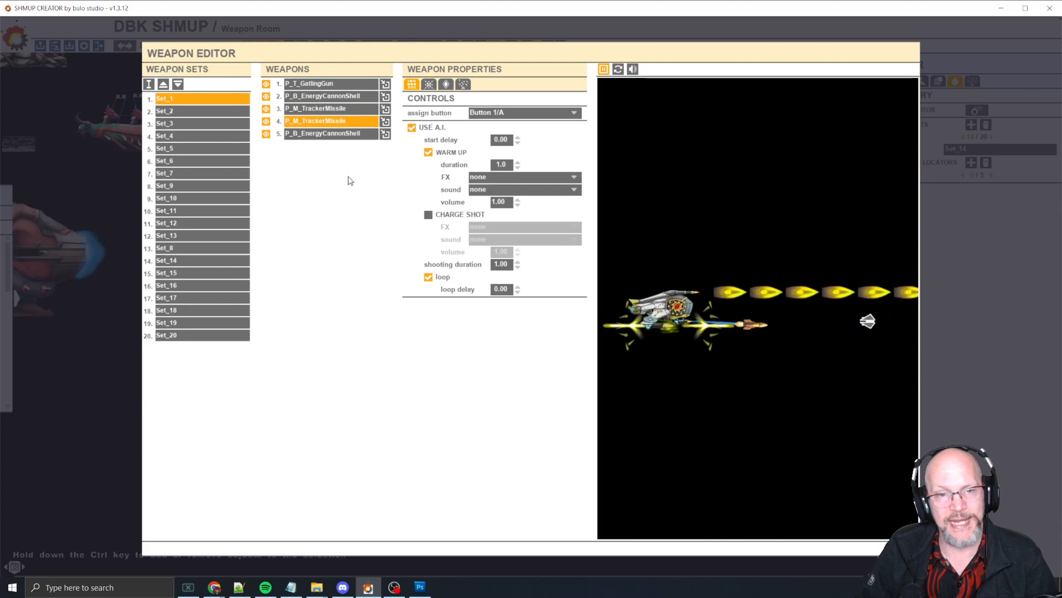
ctrl+click(350, 138)
click(351, 136)
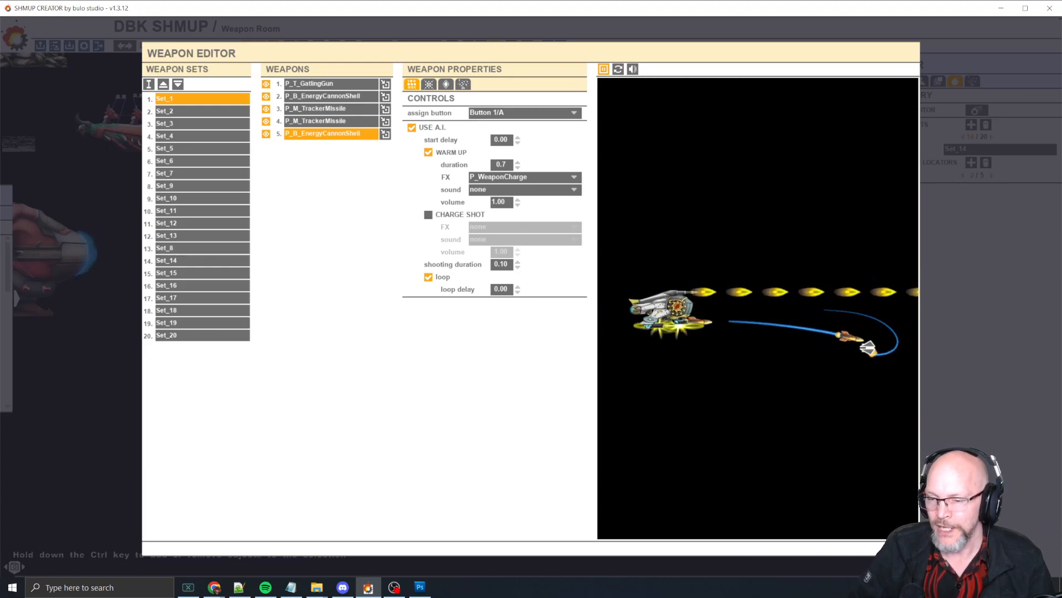
key(Escape)
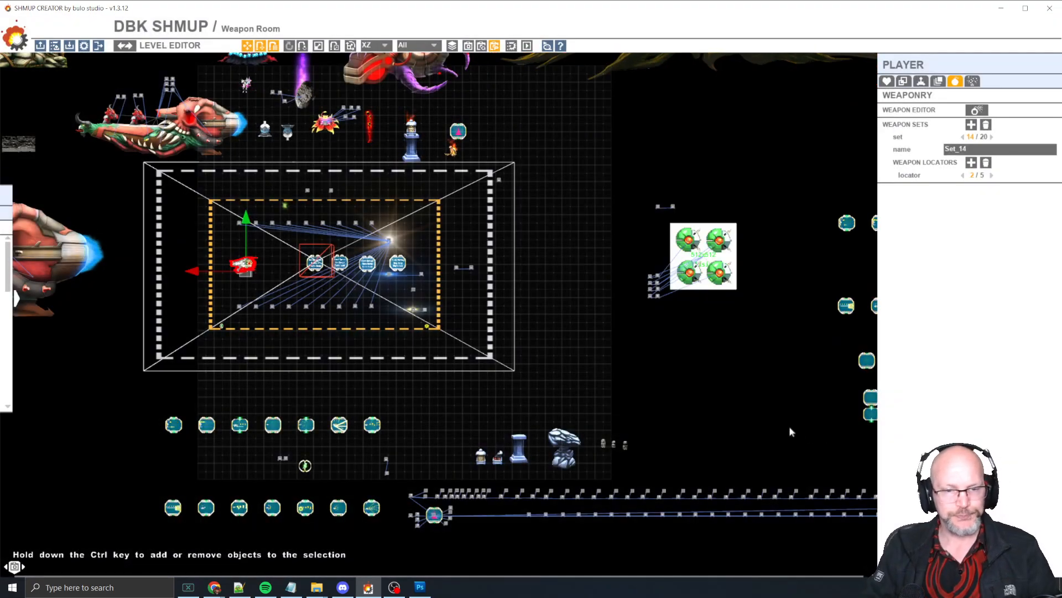
Playtest the Weapon Room with Set_1, firing the ship's weapons and collecting the Gatling Driver and Burst Spread pick-ups, and end the run.
key(space)
key(Right)
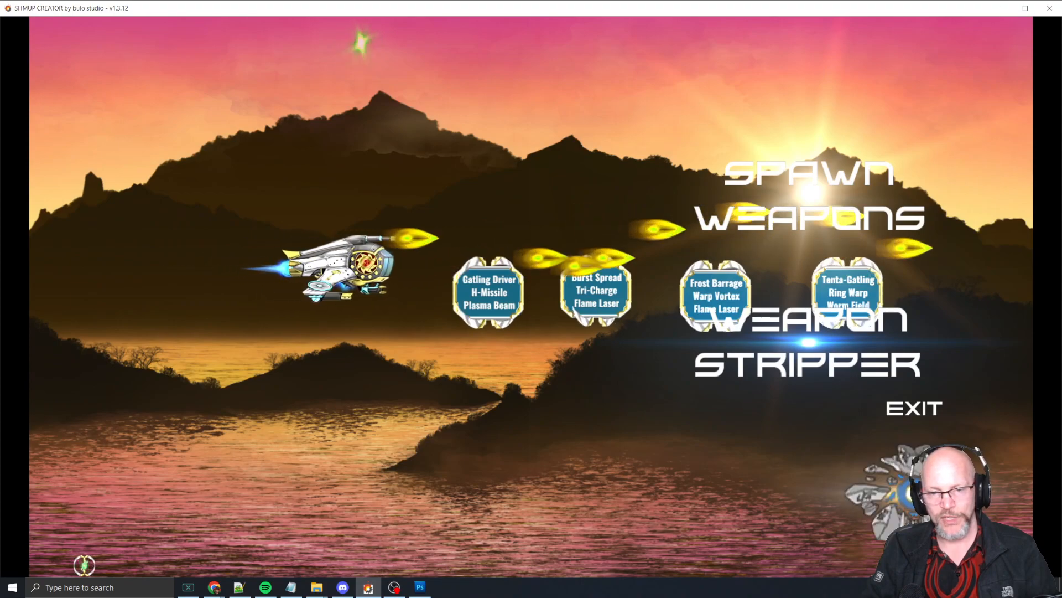
key(Left)
key(Down)
key(Right)
key(Left)
key(Up)
key(Right)
key(Up)
key(Left)
key(Down)
key(Right)
key(Up)
key(Down)
key(Right)
key(Right)
key(Up)
key(Left)
key(Left)
key(Up)
key(Down)
key(Up)
key(Left)
key(Right)
key(Down)
key(Up)
key(Left)
key(Down)
key(Right)
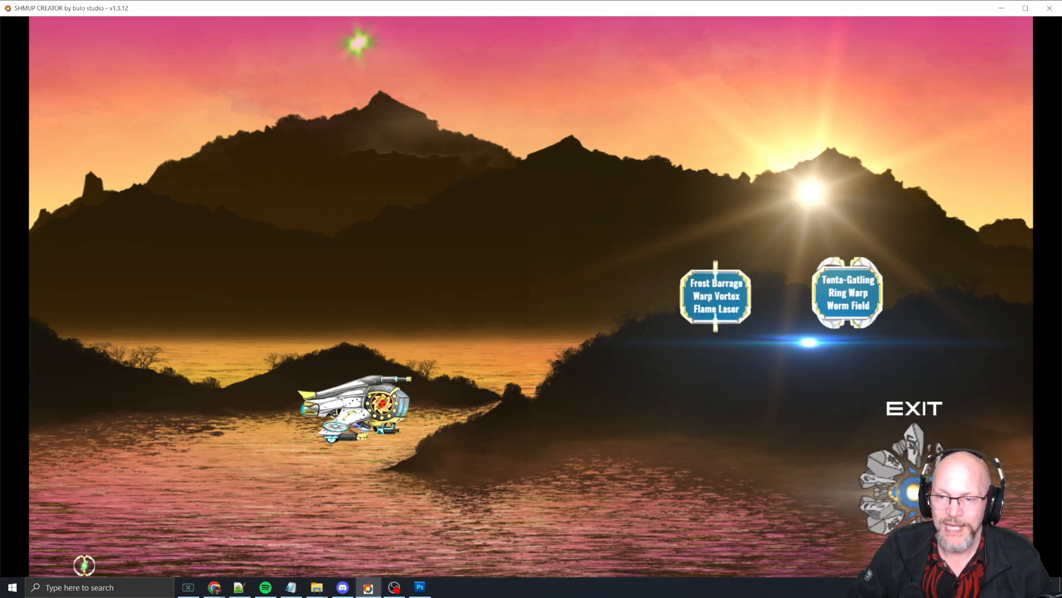
key(Escape)
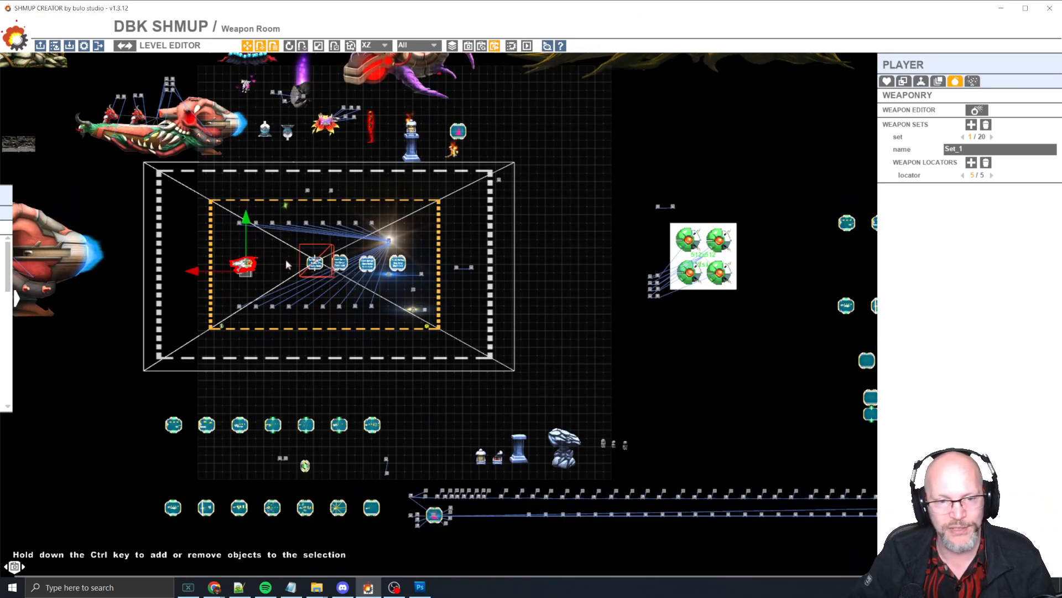
scroll(286, 259, up, 6)
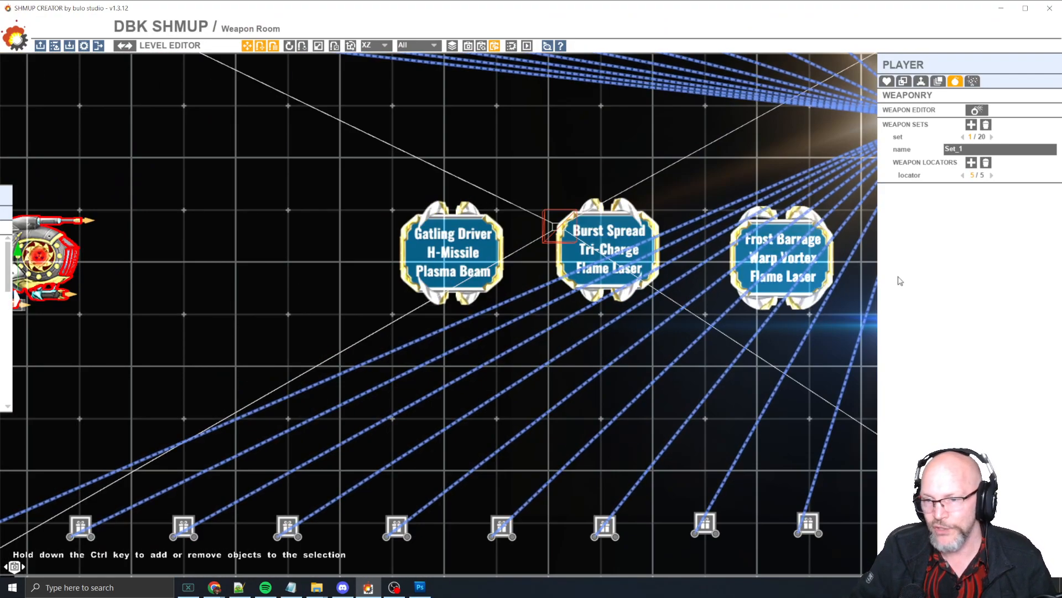
key(f)
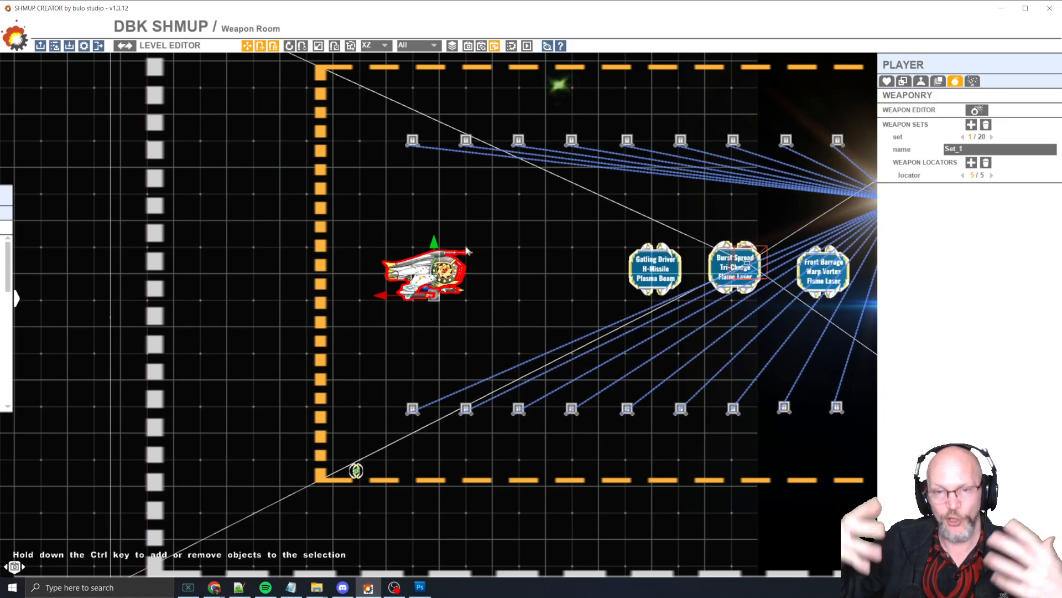
scroll(483, 249, down, 3)
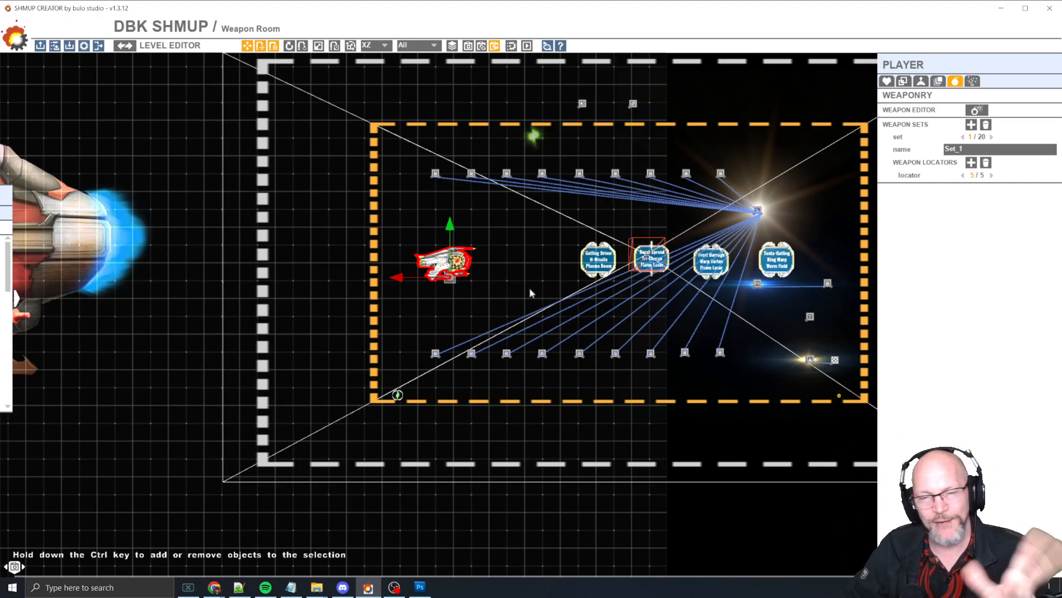
scroll(527, 266, down, 3)
middle_drag(711, 426, 524, 398)
scroll(516, 403, down, 1)
middle_drag(683, 389, 645, 380)
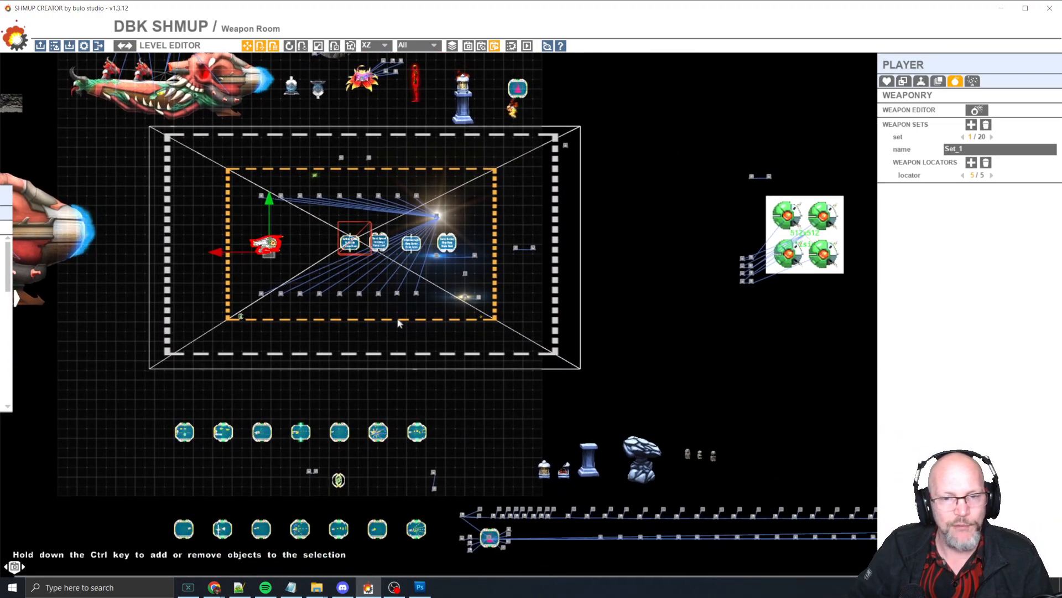
Run the Weapon Room level and use Spawn Weapons to bring up the two rows of P power-ups.
key(space)
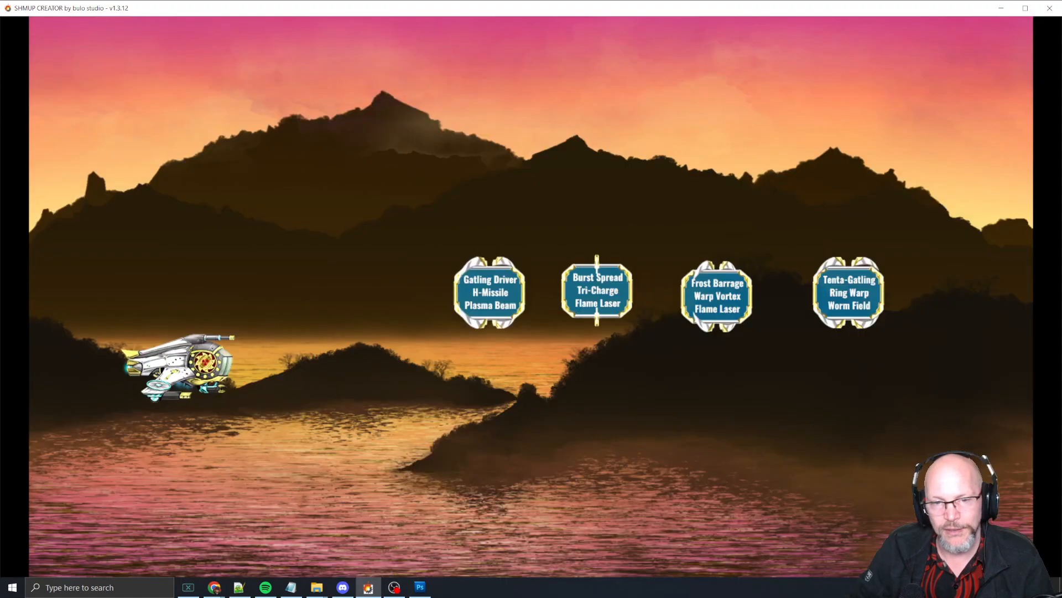
key(Right)
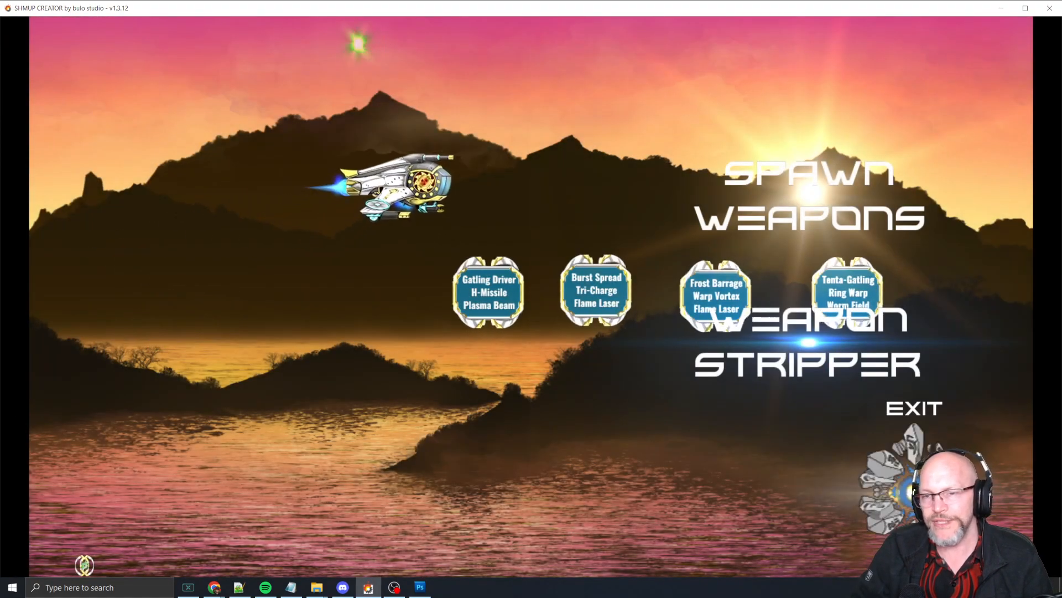
key(Left)
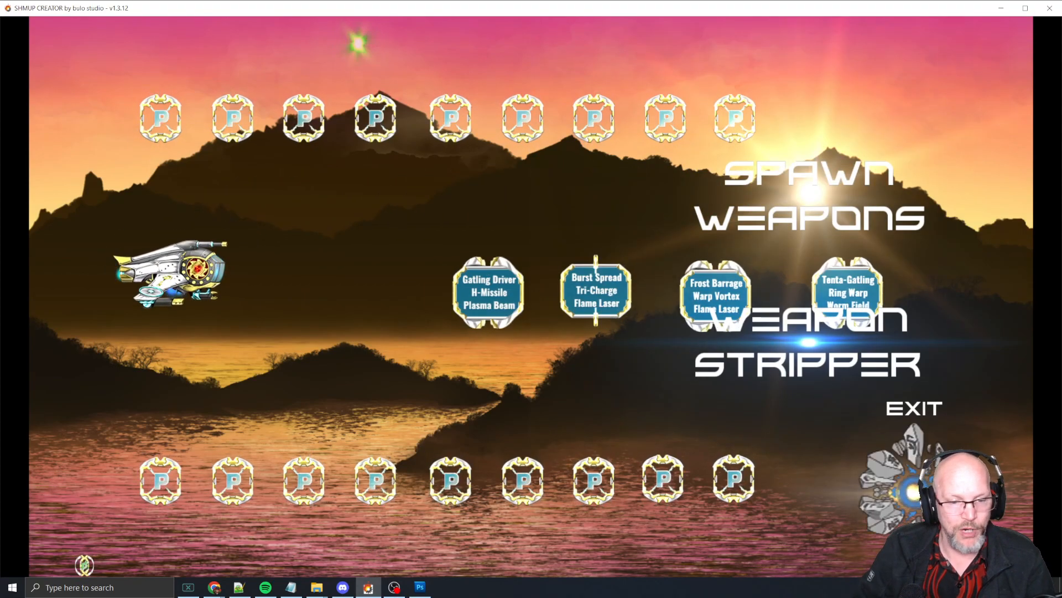
key(Up)
key(Left)
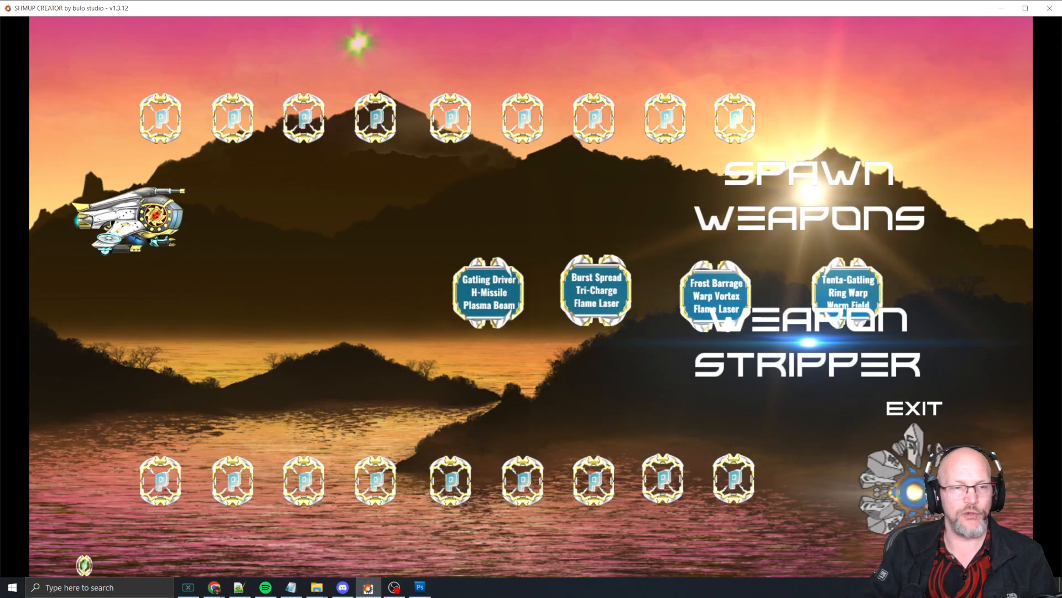
Collect six power-ups from the upper row in the playtest and fire the ship's weapons as they change.
key(space)
key(Left)
key(Up)
key(Up)
key(Right)
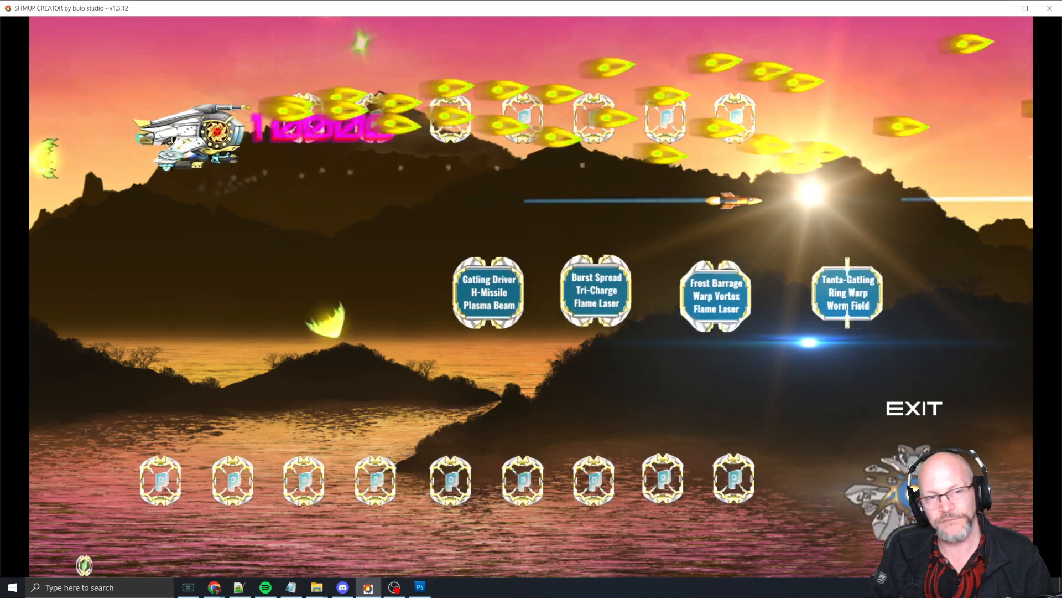
key(Right)
key(Right)
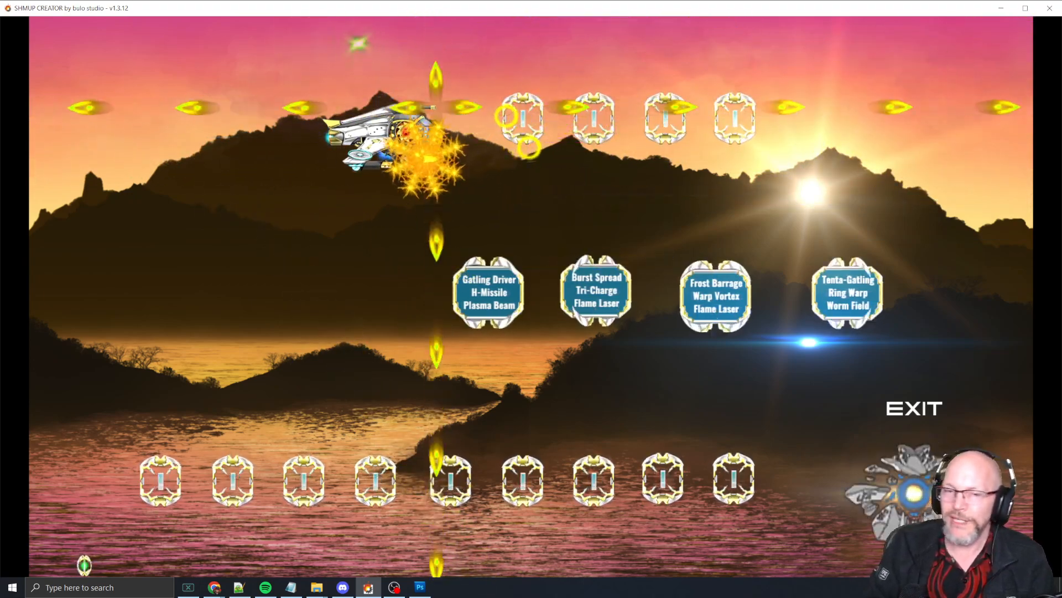
key(Left)
key(Down)
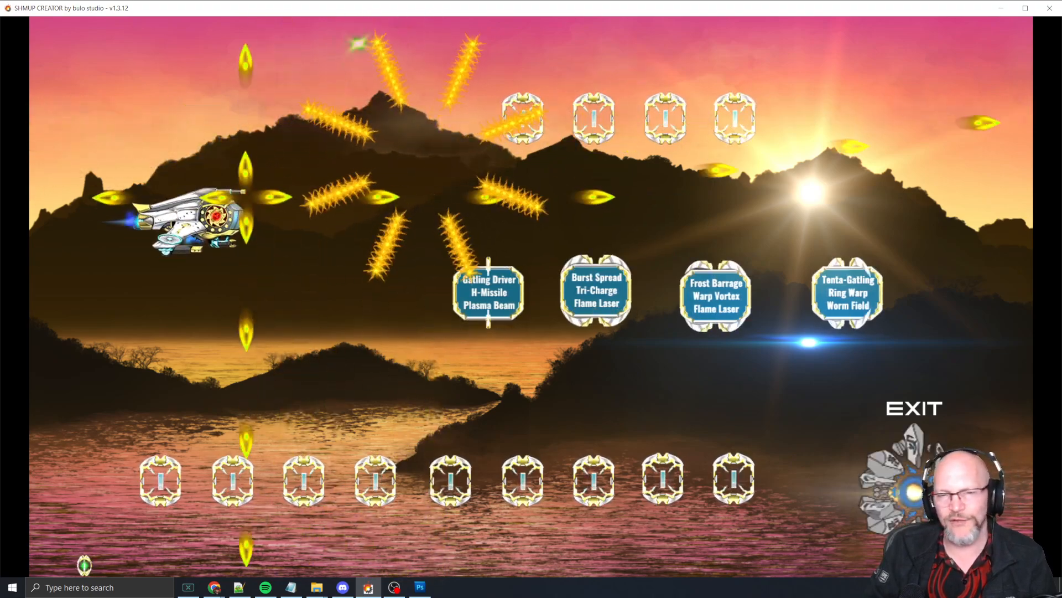
key(Up)
key(Right)
key(Left)
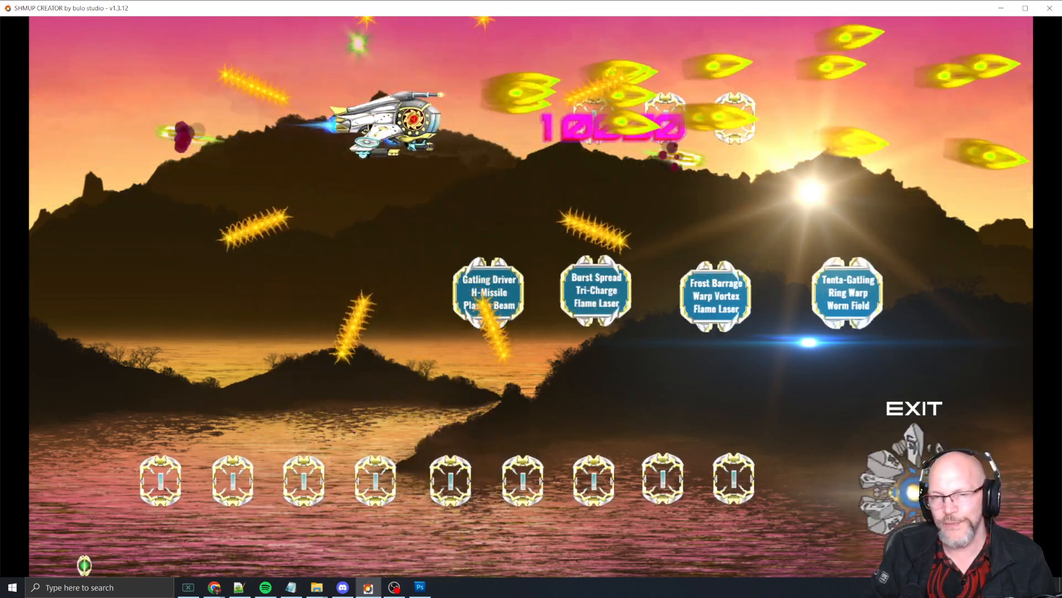
key(Left)
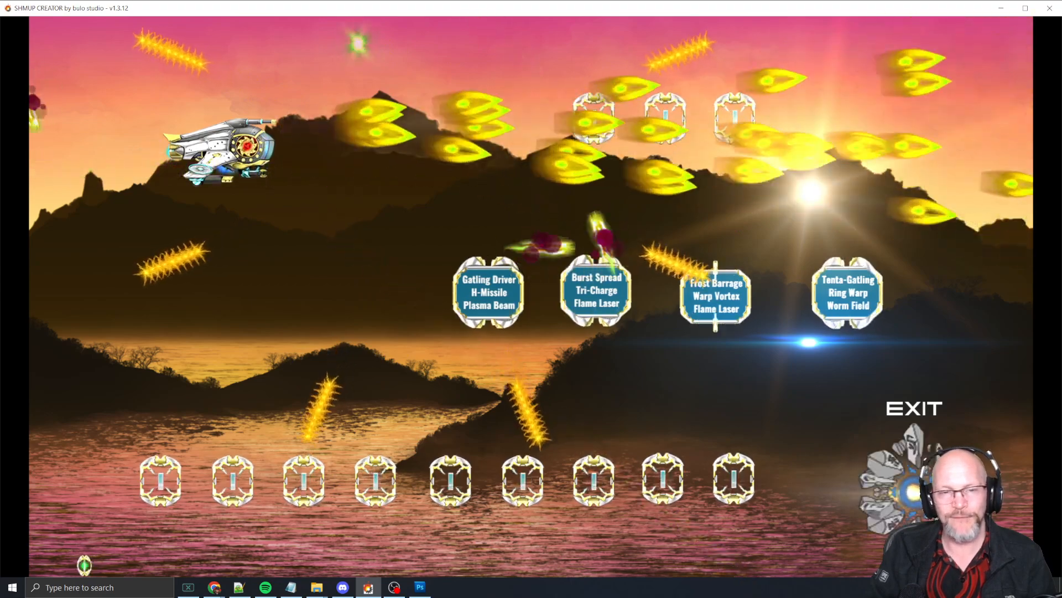
key(Up)
key(Left)
key(Down)
key(Up)
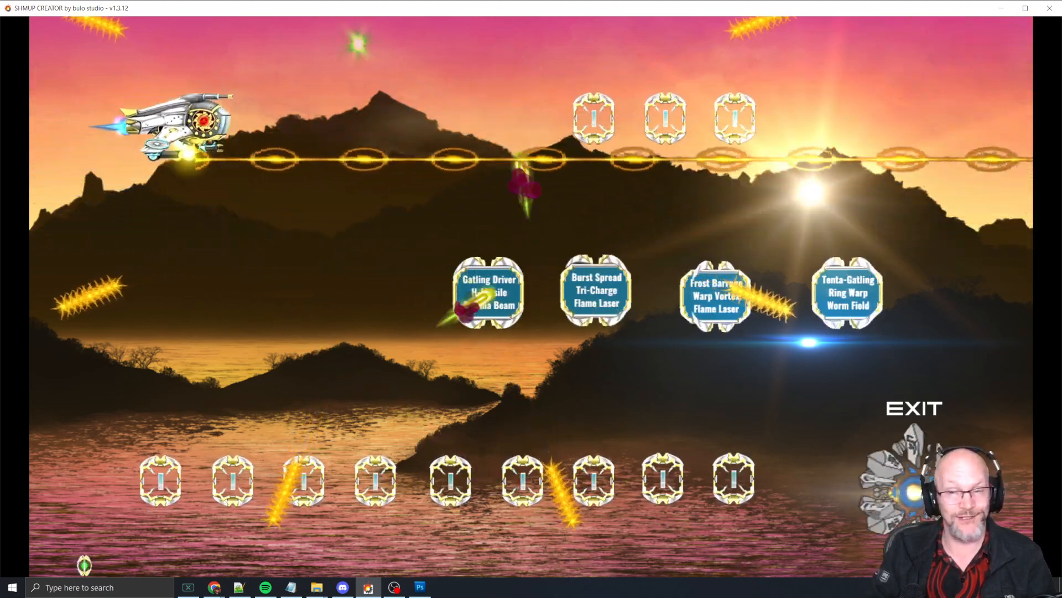
key(Down)
key(Left)
key(Right)
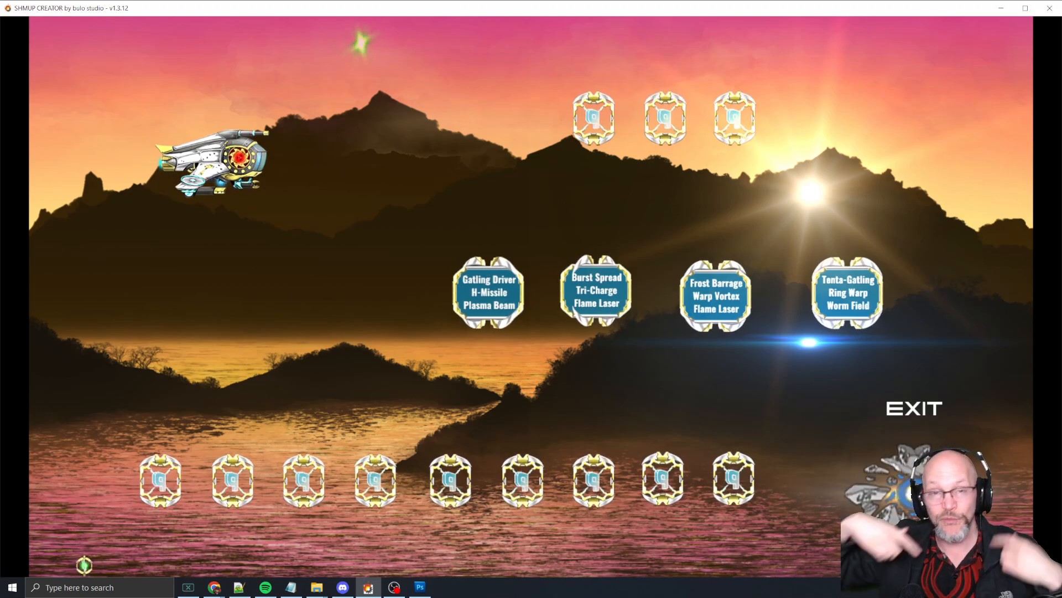
Fire the upgraded weapons while manoeuvring the ship once more, and end the playtest.
key(space)
key(Up)
key(Right)
key(Left)
key(Down)
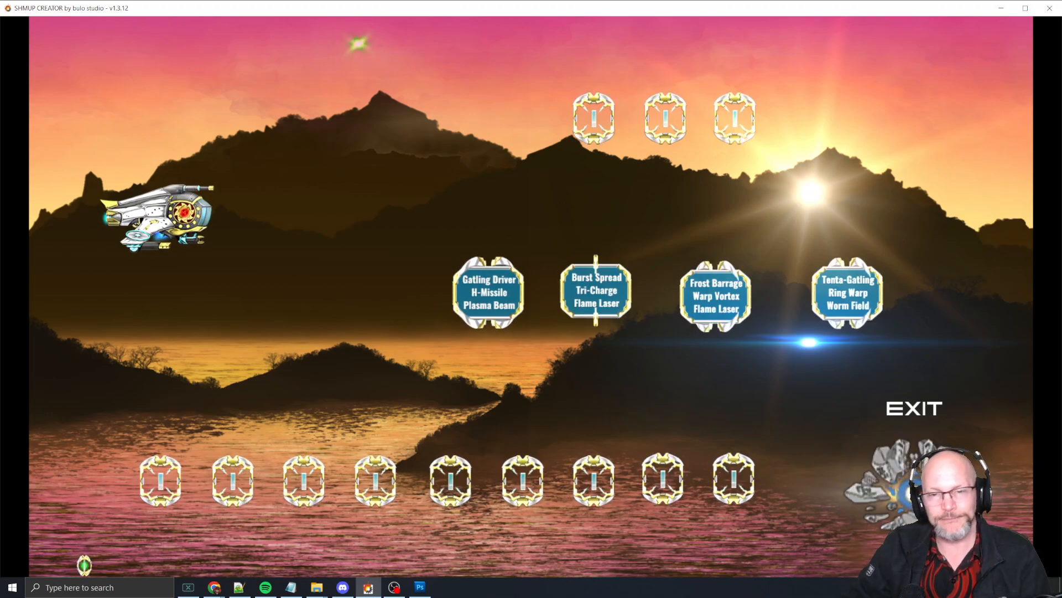
key(Escape)
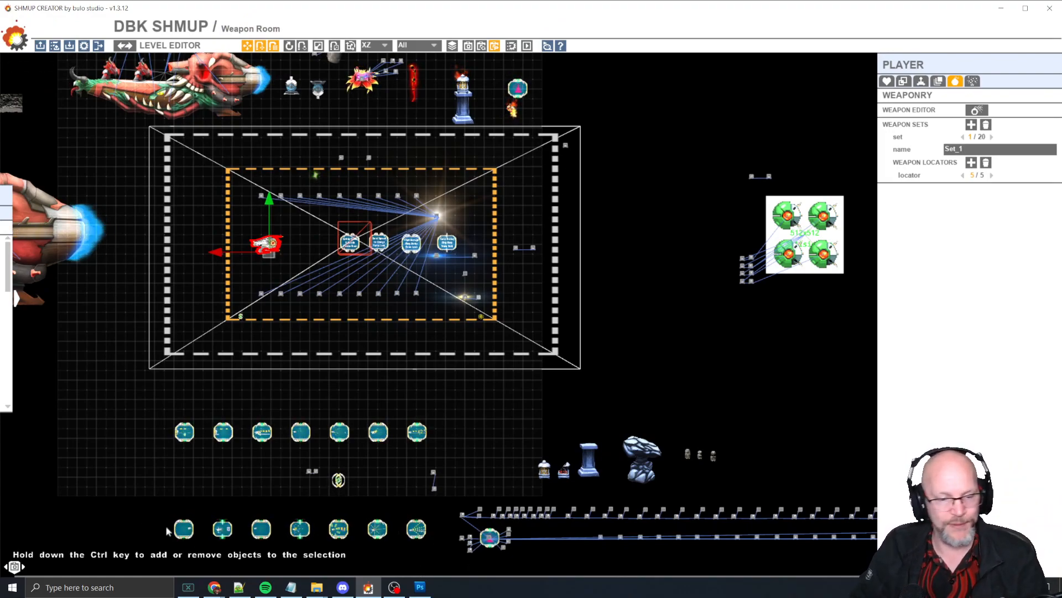
Shift the level's start position along the timeline to the area with two rows of animated weapon power-ups and run a playtest.
drag(14, 566, 76, 566)
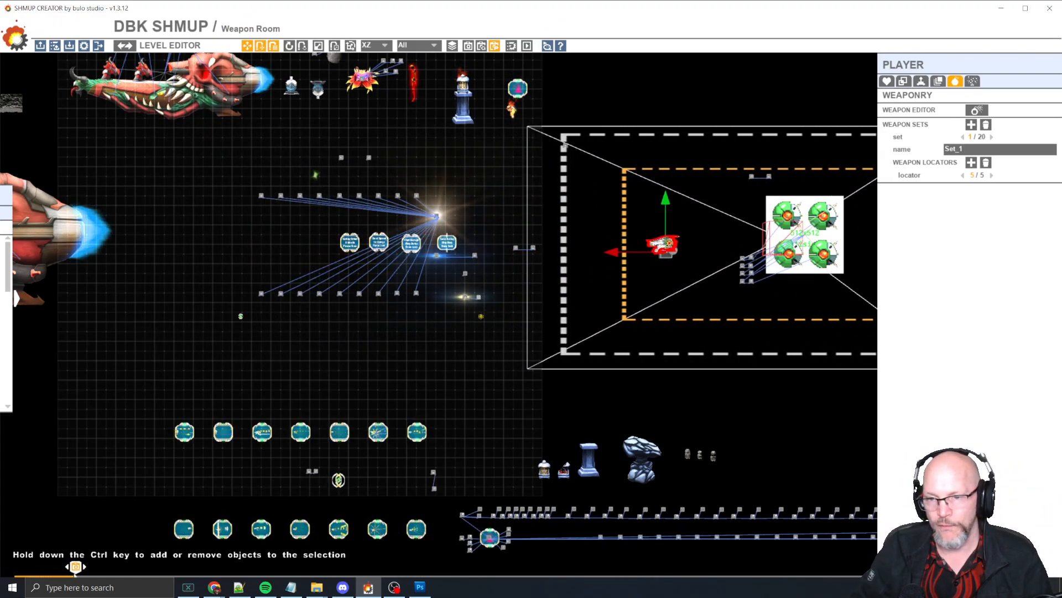
middle_drag(775, 392, 231, 392)
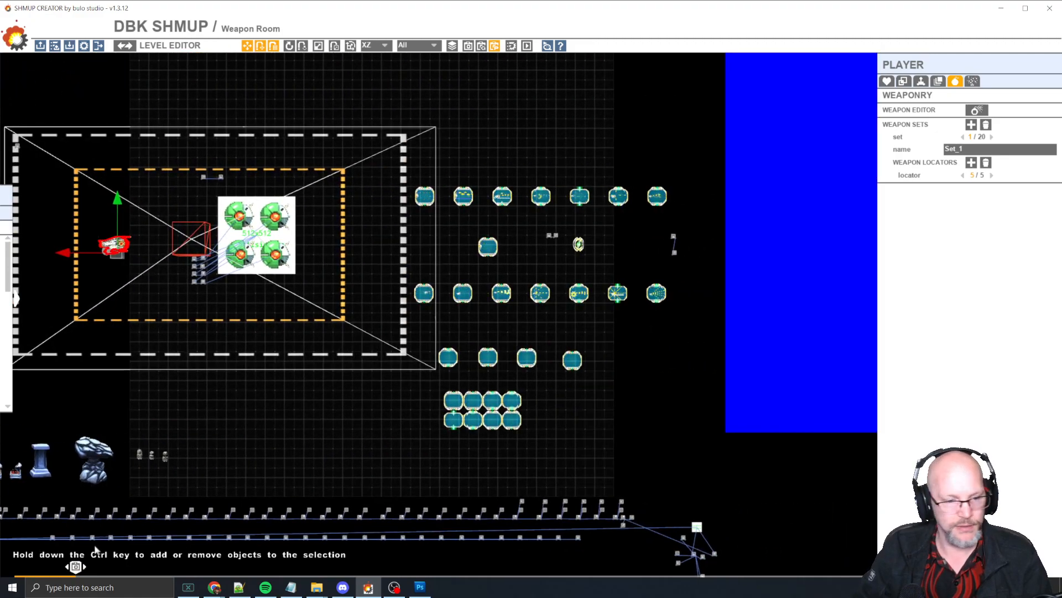
drag(76, 566, 123, 568)
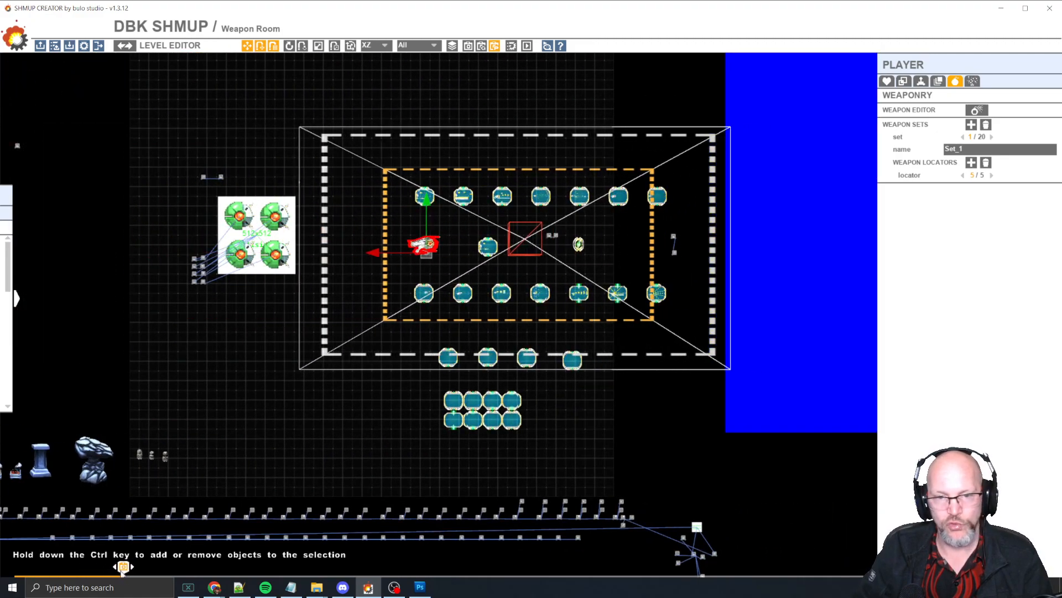
key(space)
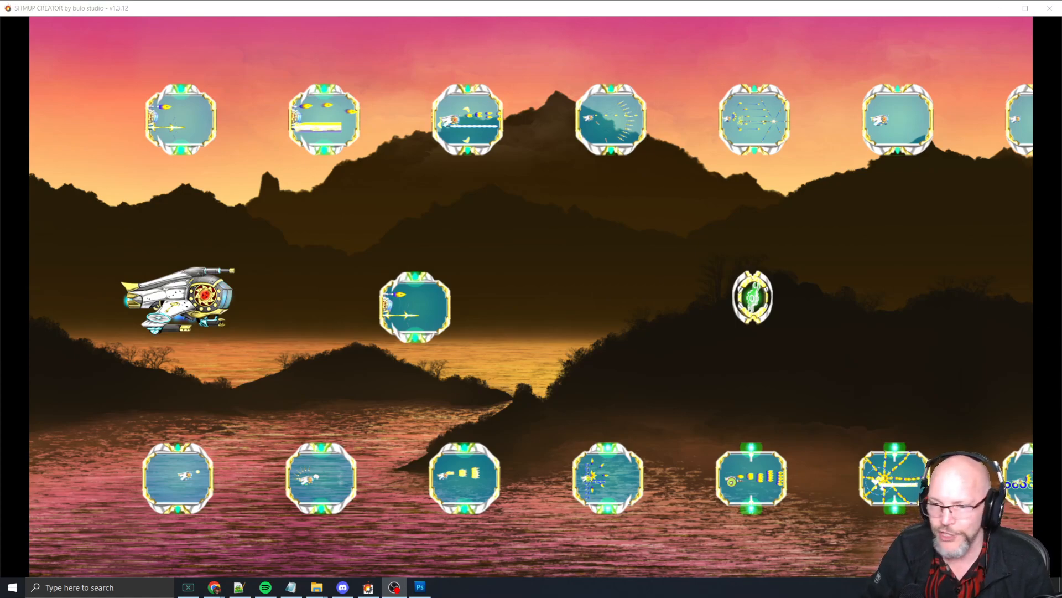
Examine the animated weapon power-up icons around the ship in the playtest, and end the run.
click(589, 207)
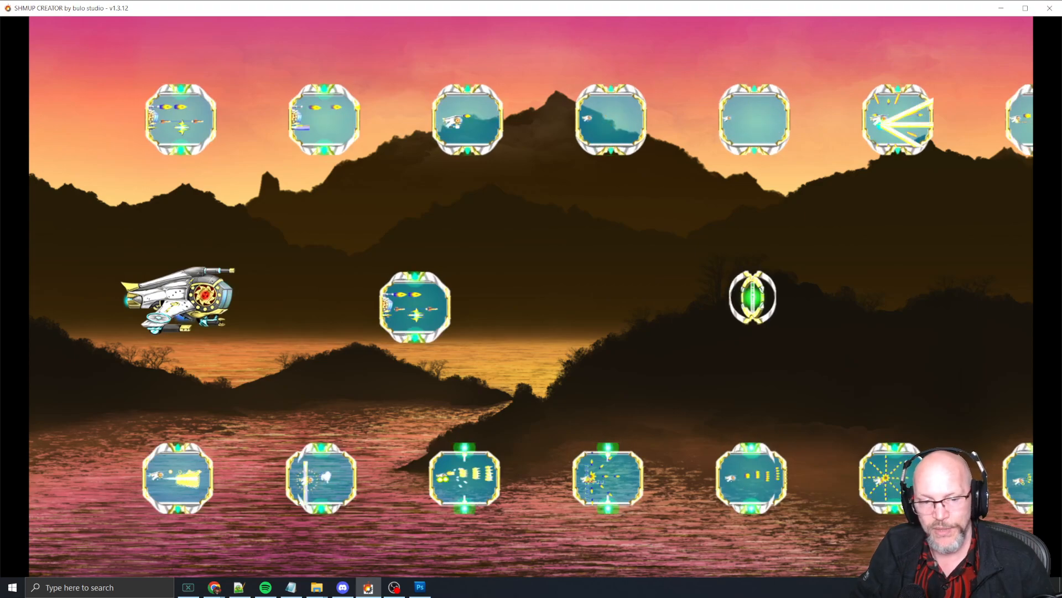
key(alt+Tab)
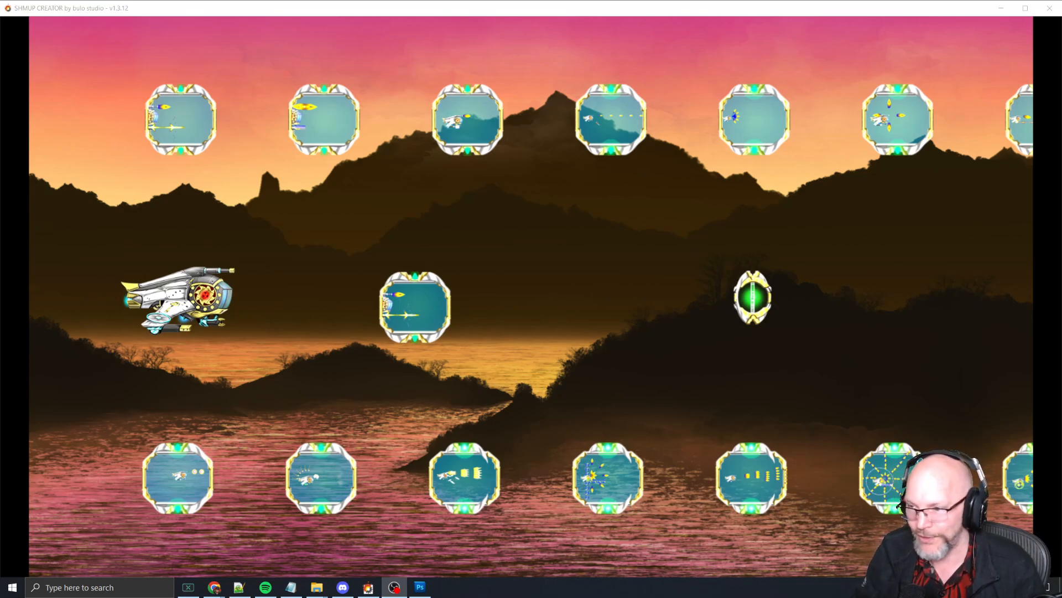
key(alt+Tab)
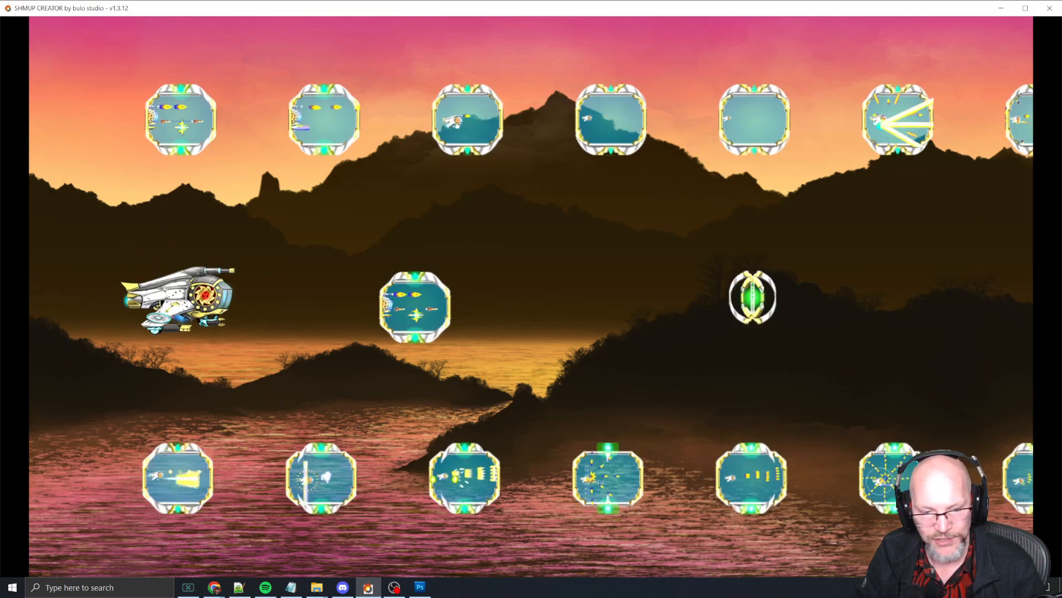
key(alt+Tab)
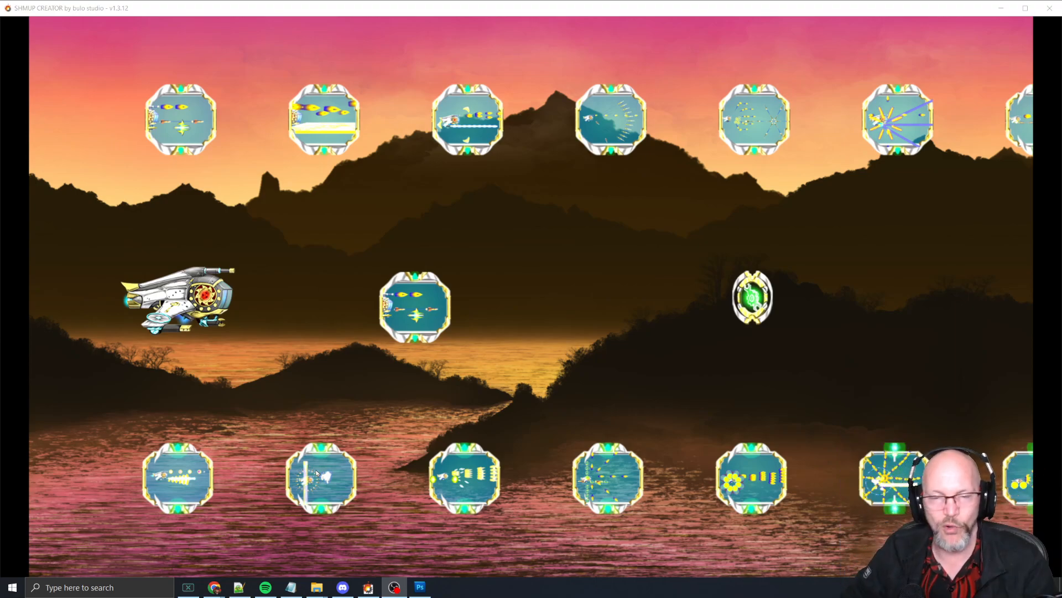
click(483, 266)
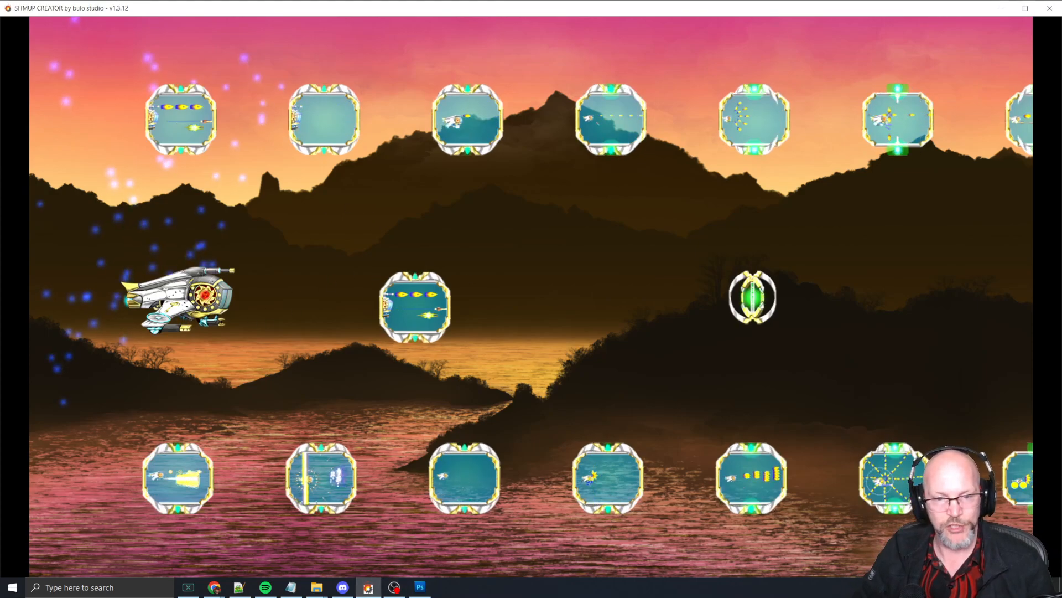
key(Escape)
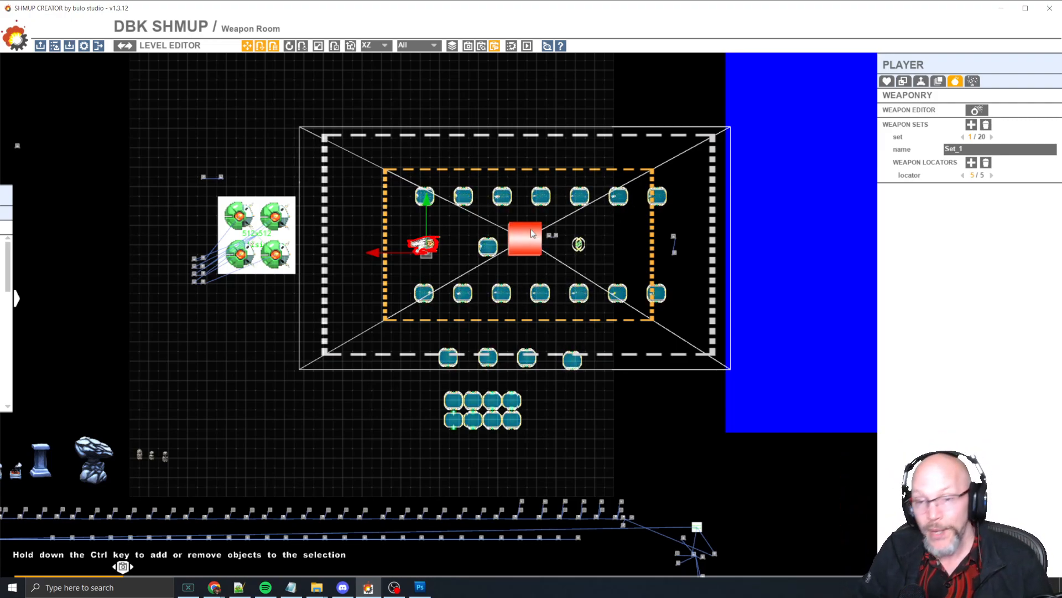
Move the start position further along the timeline into the blue area, playtest it briefly and end the run.
scroll(468, 316, down, 2)
middle_drag(702, 457, 532, 439)
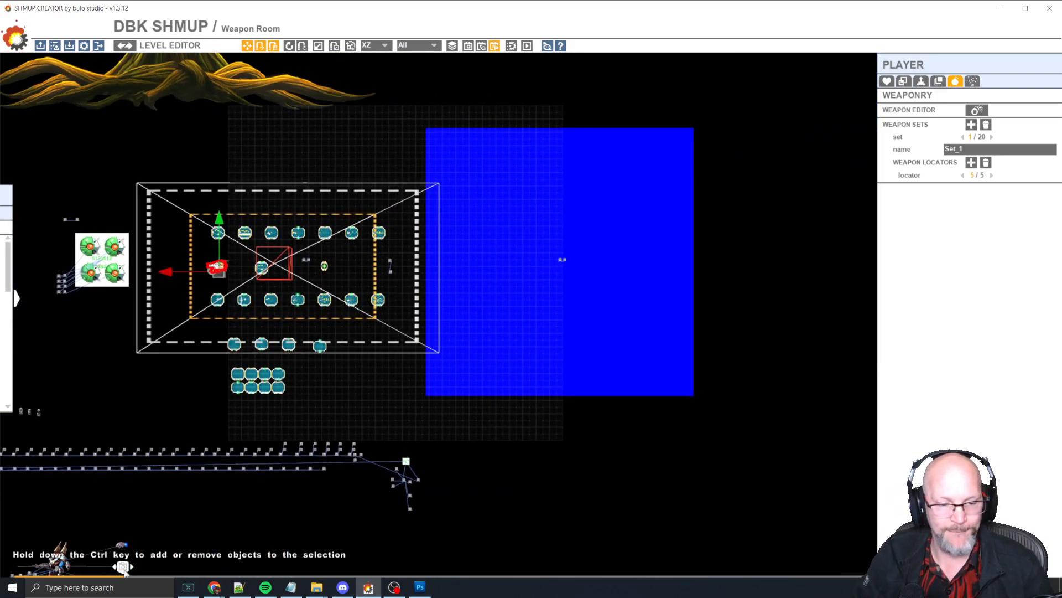
drag(123, 566, 177, 566)
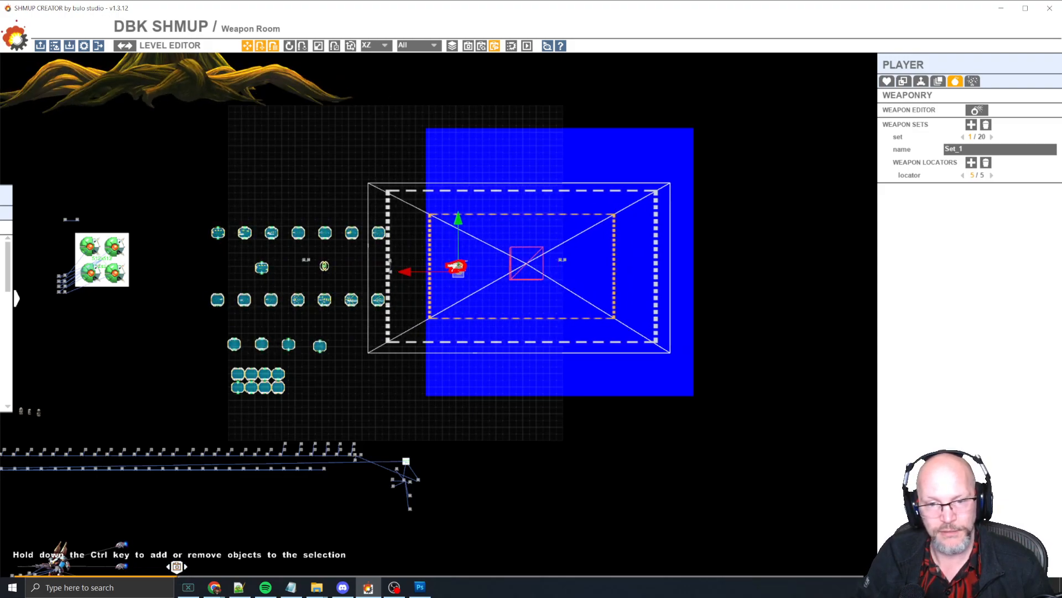
key(space)
key(Escape)
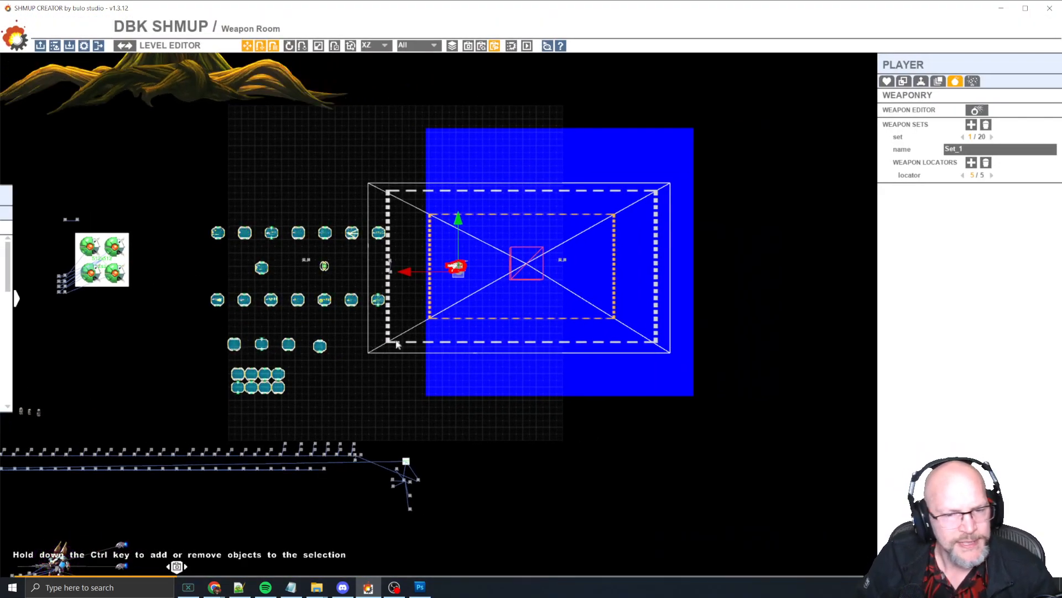
Examine the general settings, gameplay reward and animation options of the WeaponSetPowerUp_09 item.
middle_drag(169, 358, 206, 325)
scroll(272, 301, up, 2)
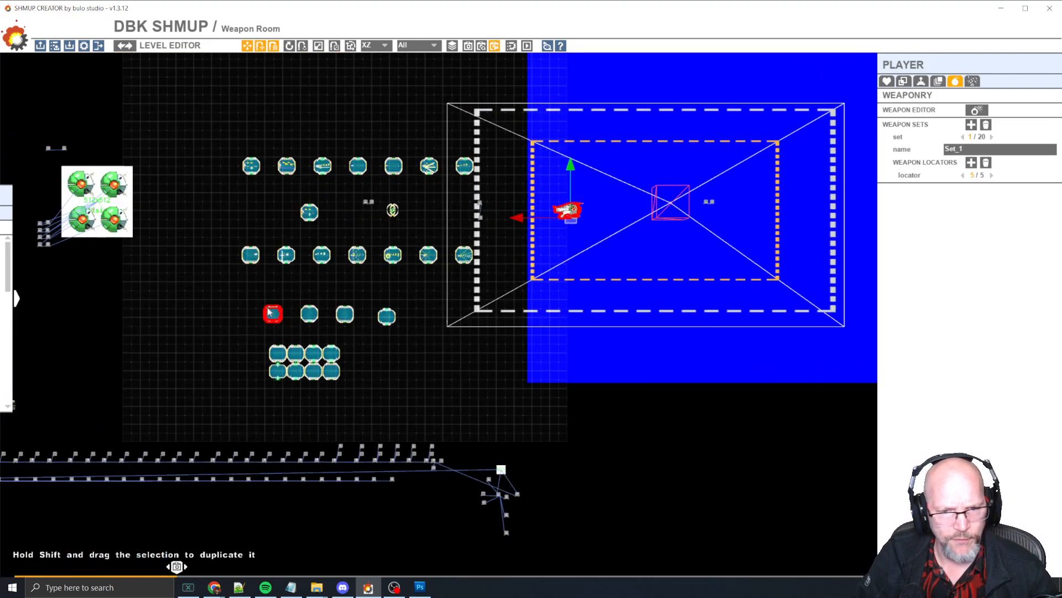
scroll(270, 312, up, 2)
middle_drag(489, 400, 424, 405)
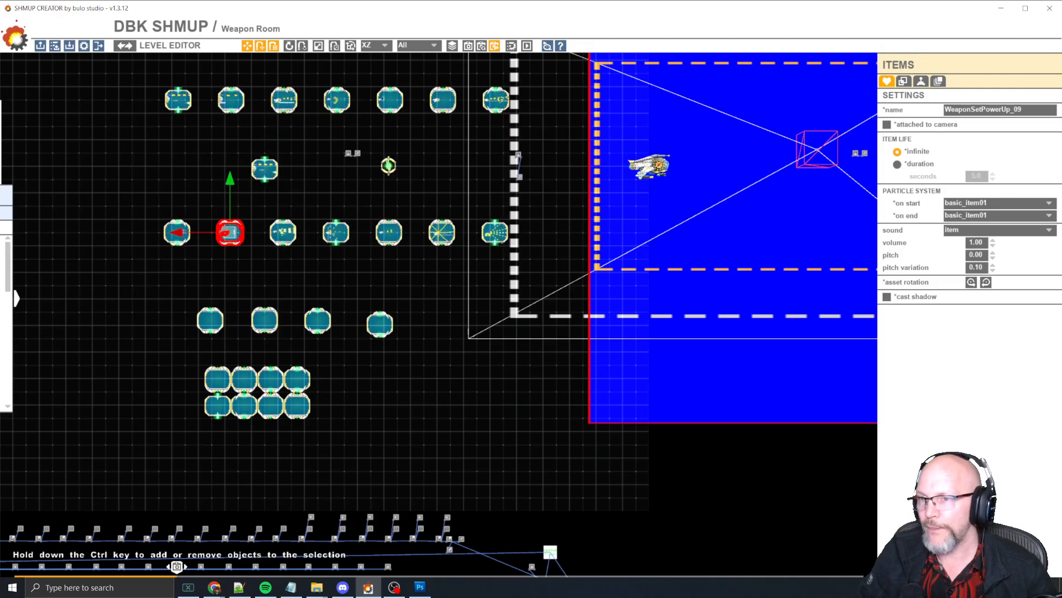
click(921, 86)
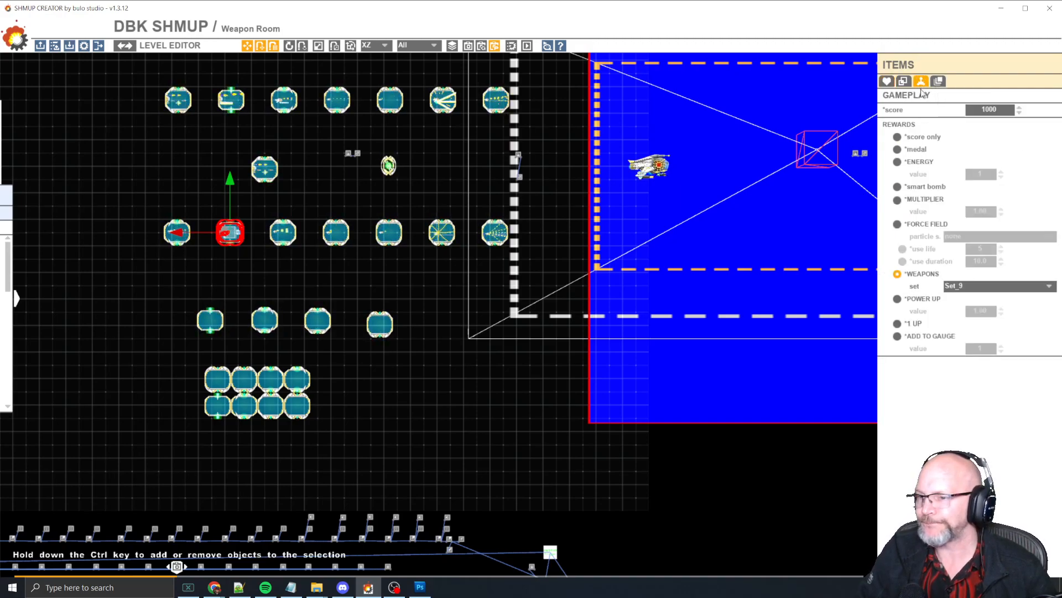
click(886, 82)
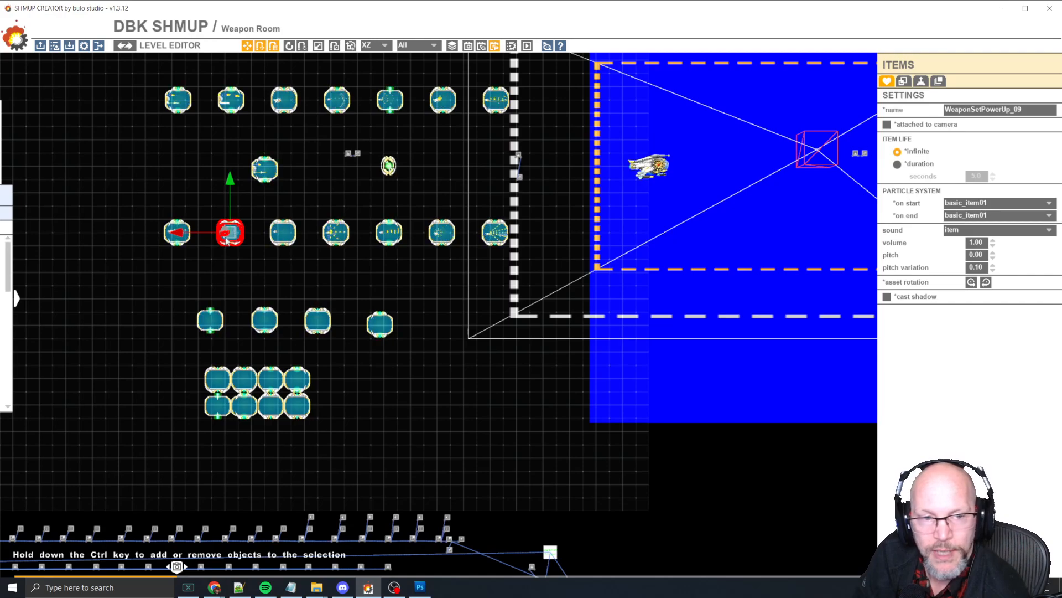
click(921, 82)
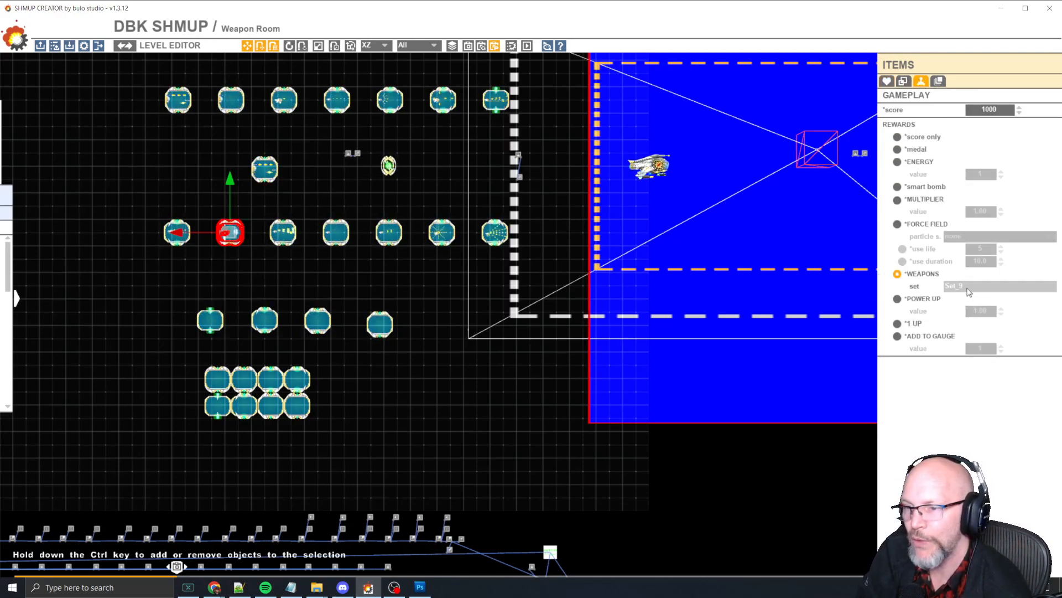
click(887, 81)
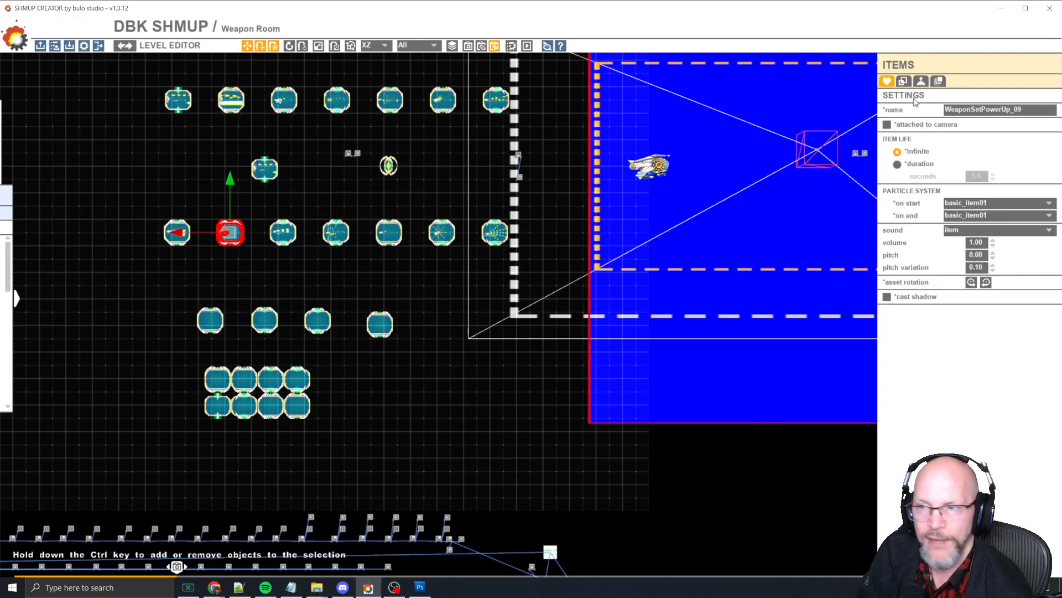
click(939, 82)
click(887, 82)
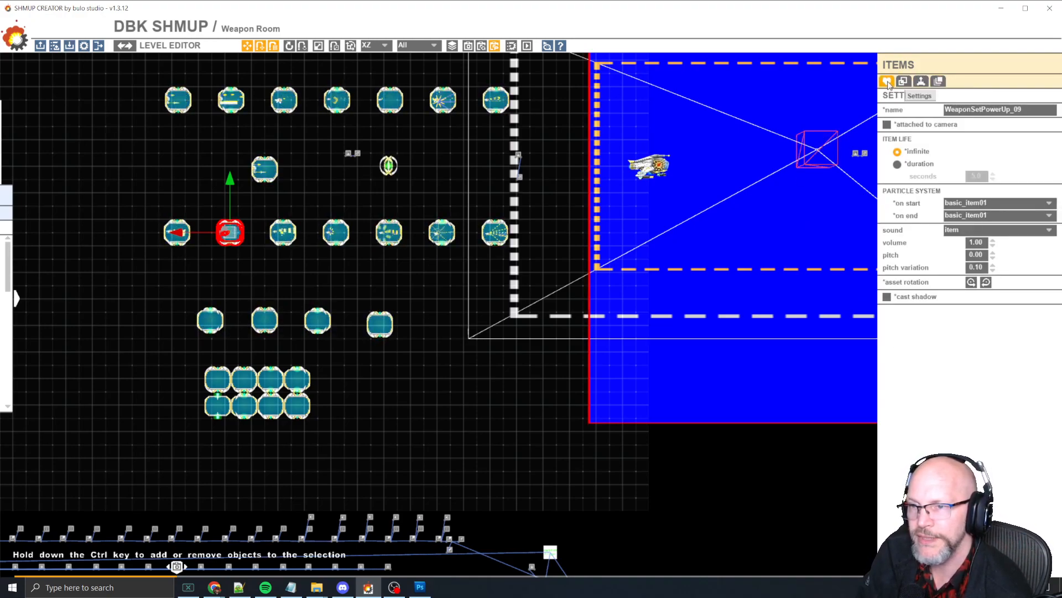
Set the reward of the WeaponSetPowerUp_15 item to Weapons with weapon set Set_15.
click(297, 397)
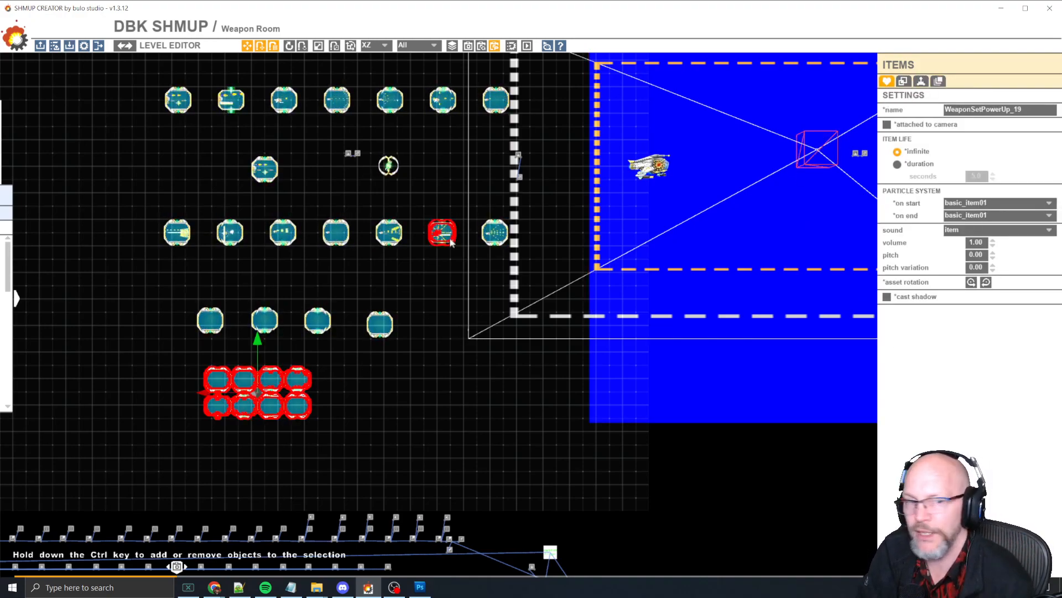
click(203, 326)
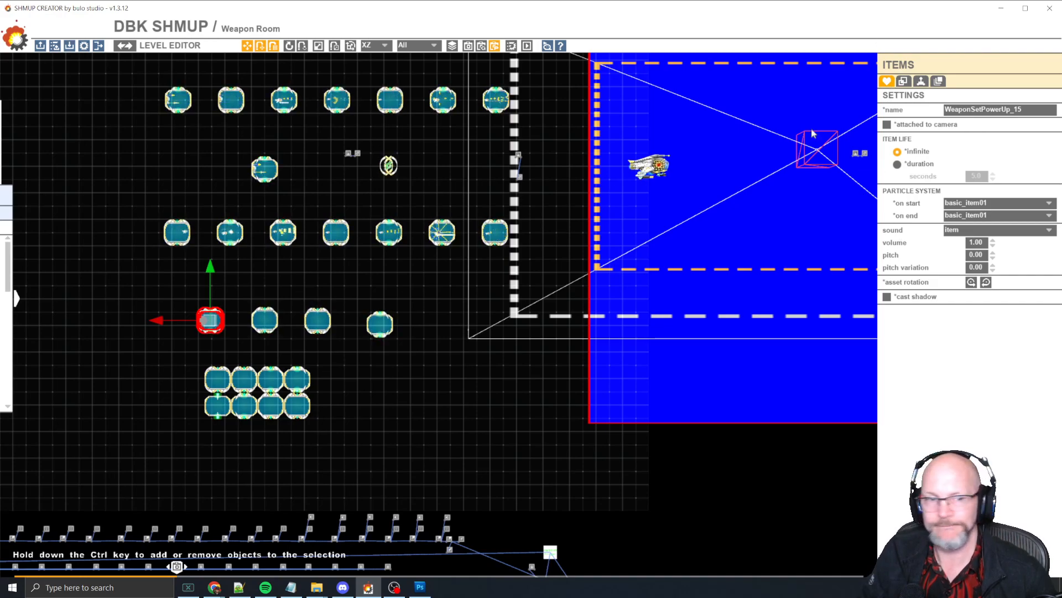
click(904, 81)
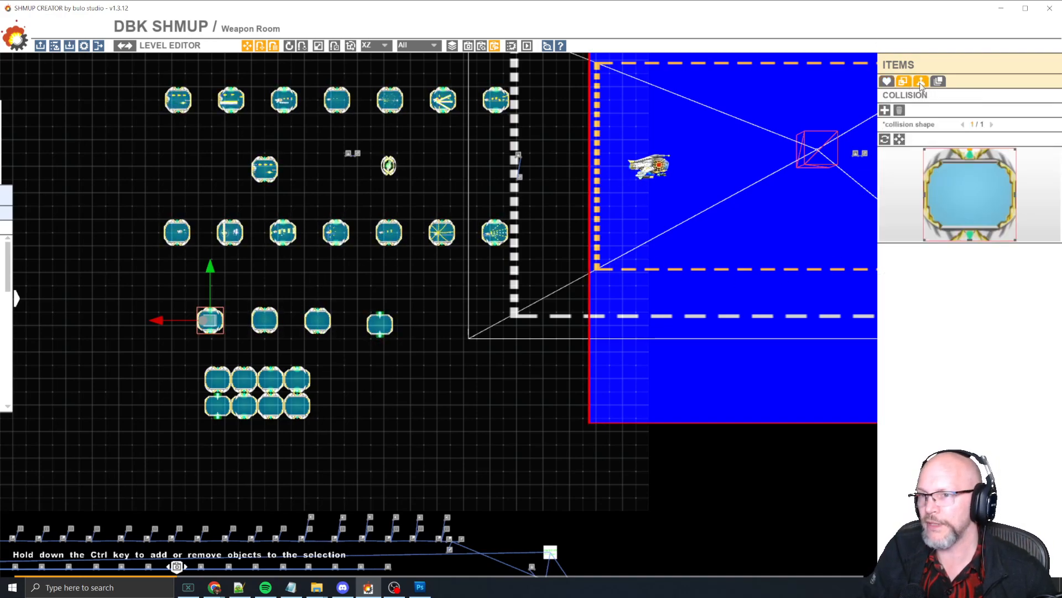
click(921, 81)
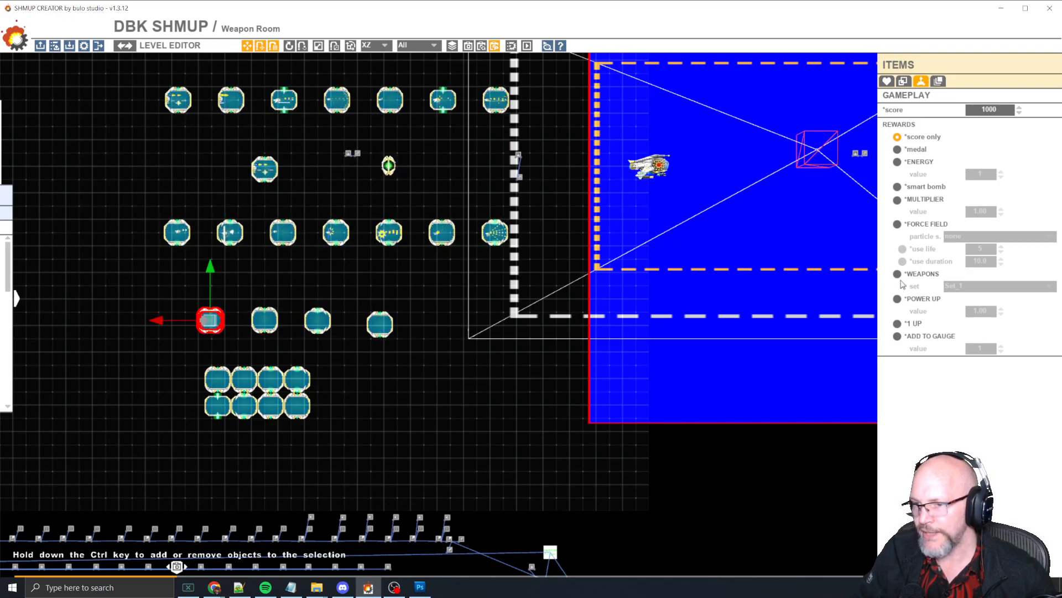
click(996, 286)
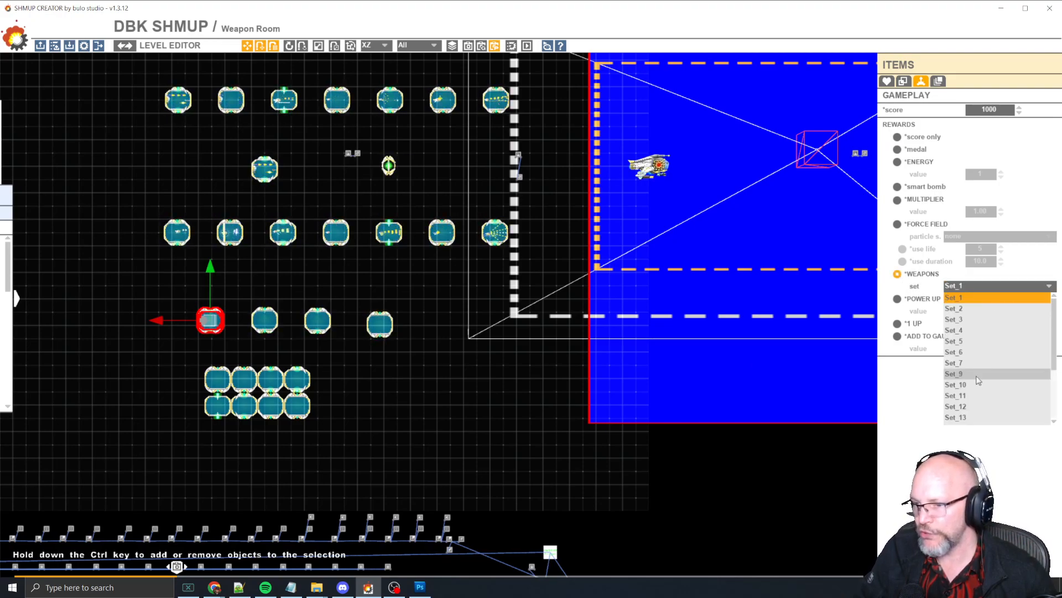
scroll(989, 375, down, 2)
click(982, 406)
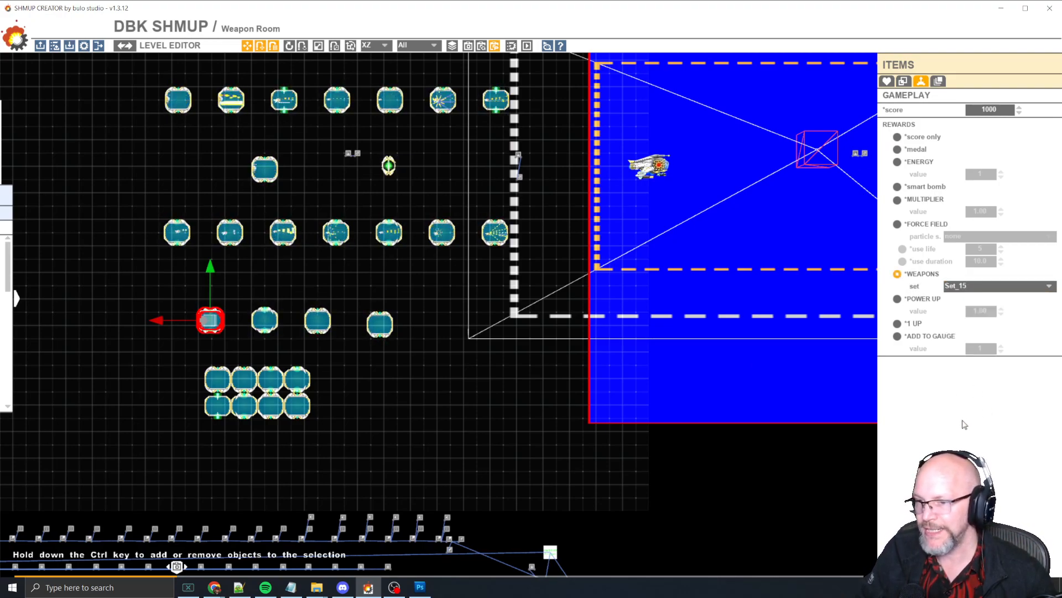
Check the sprite animation values of WeaponSetPowerUp_15, and set the animation speed of the eight-frame item below it to 2.6.
click(939, 81)
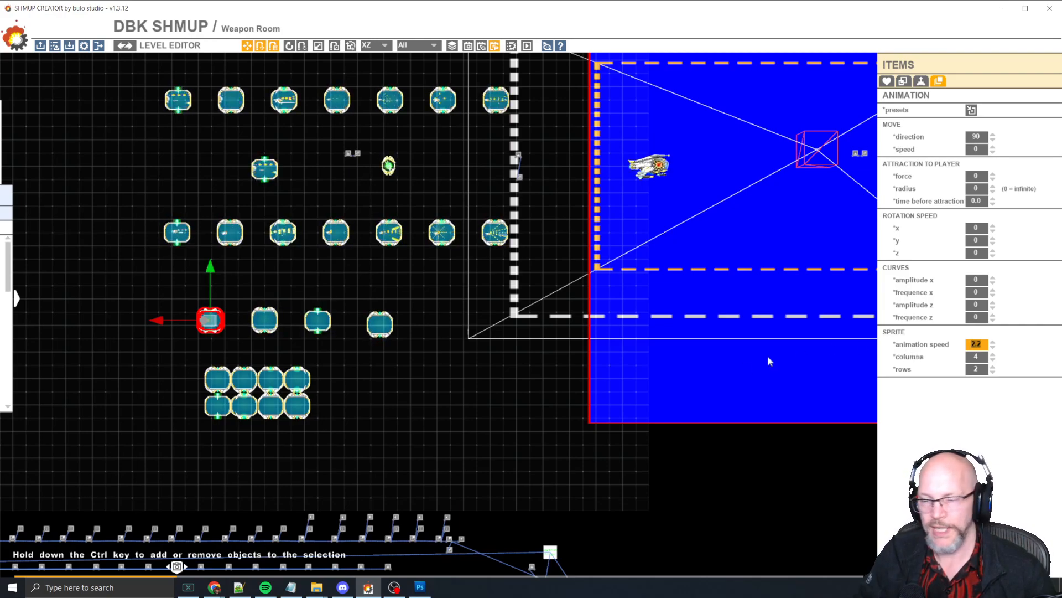
click(982, 368)
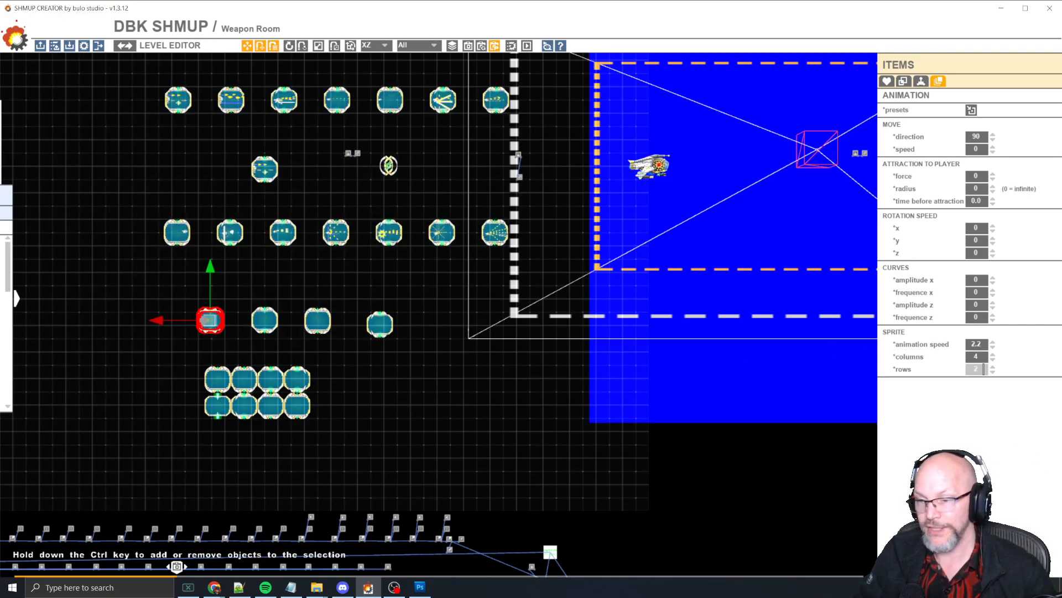
click(271, 388)
click(977, 343)
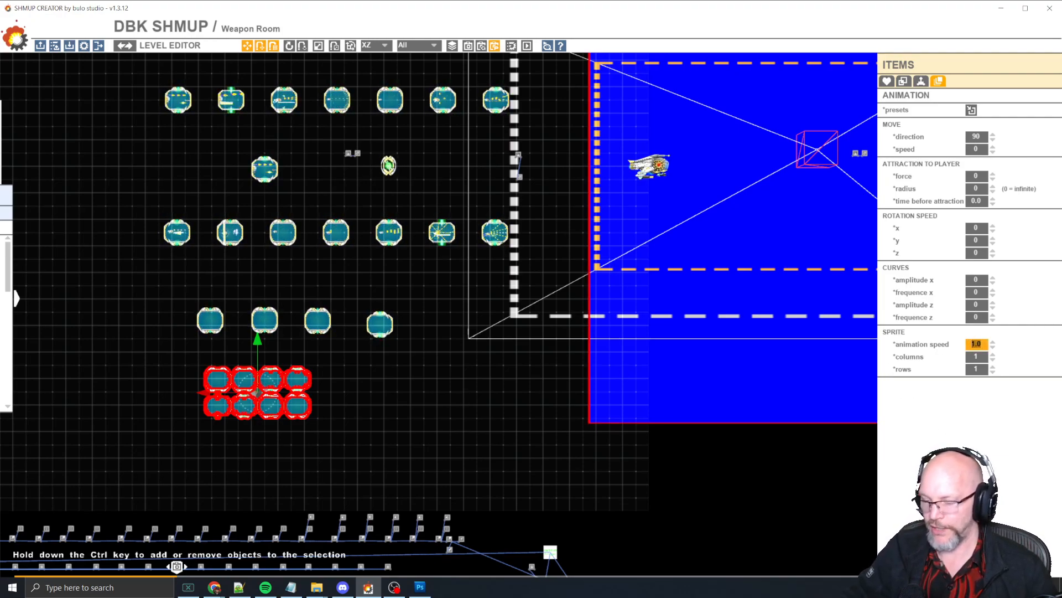
text(2.6)
key(Return)
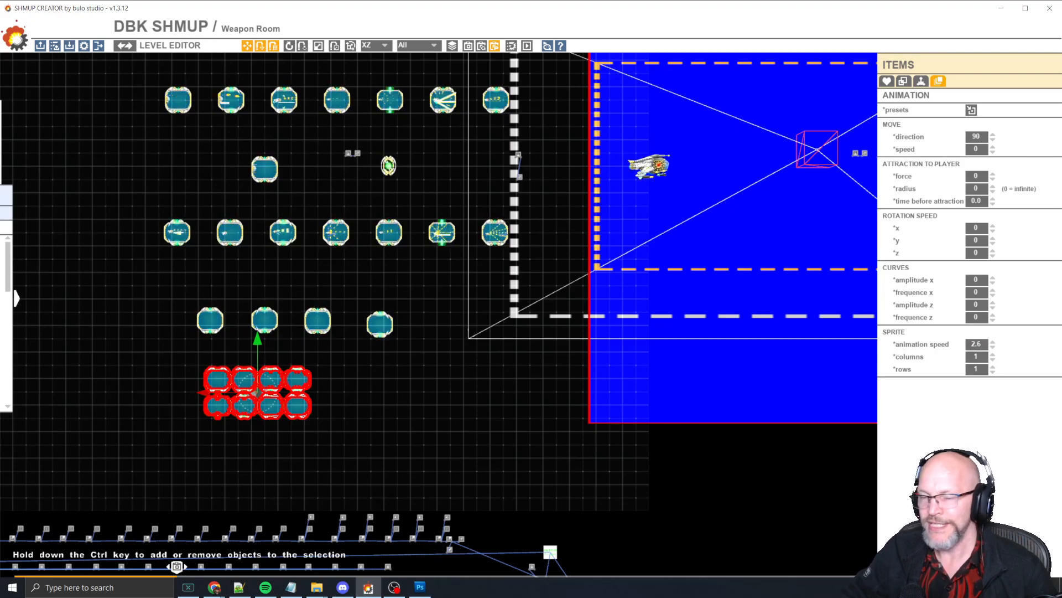
Examine the animated icons in the two weapon power-up rows up close, and clear the selection.
ctrl+click(178, 100)
scroll(188, 106, up, 6)
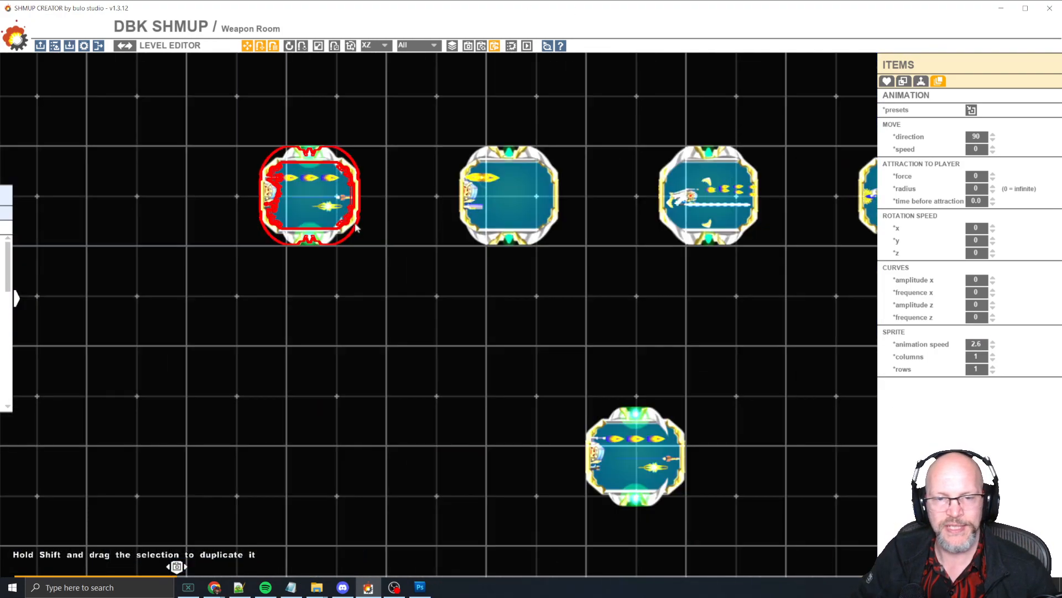
middle_drag(473, 404, 317, 242)
scroll(318, 243, down, 5)
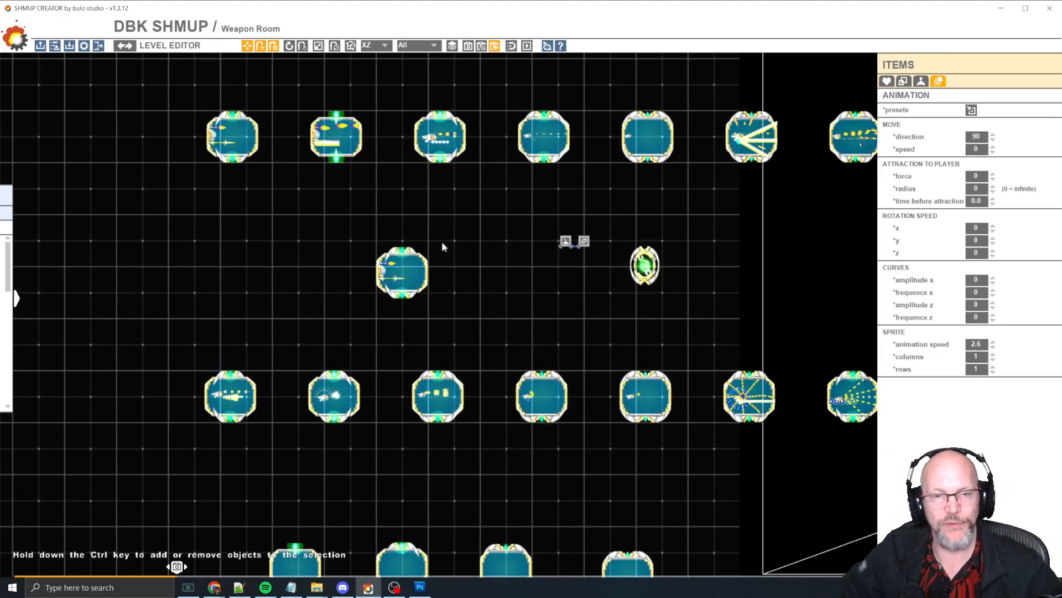
middle_drag(340, 233, 293, 229)
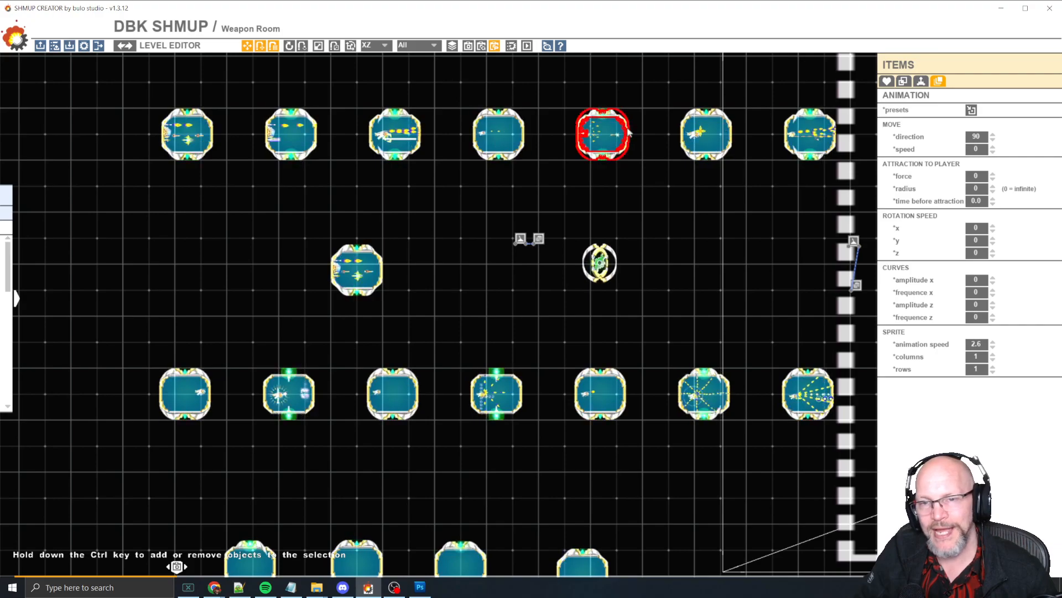
middle_drag(712, 214, 610, 187)
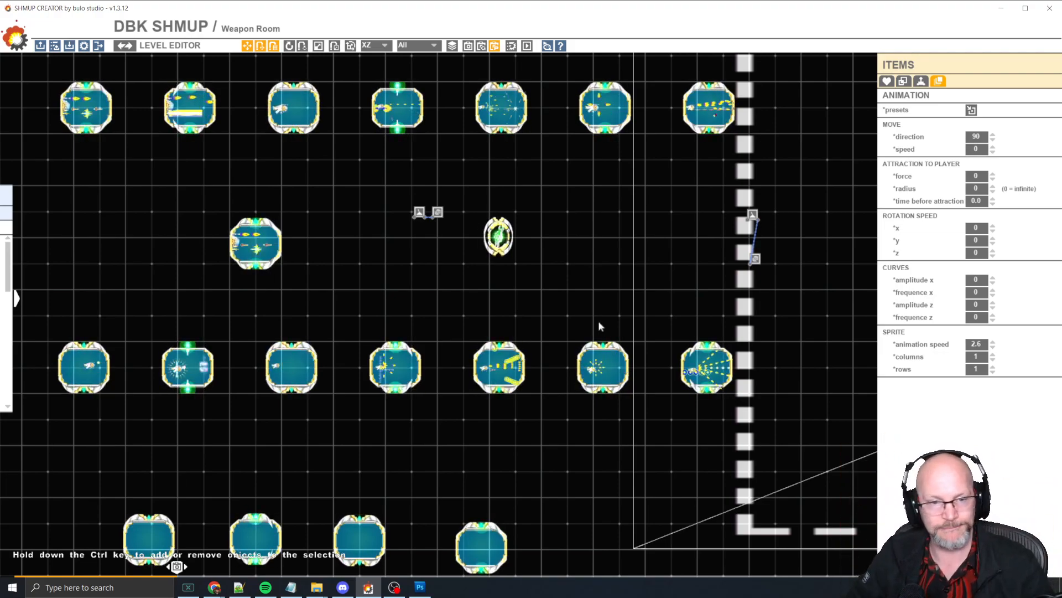
click(602, 225)
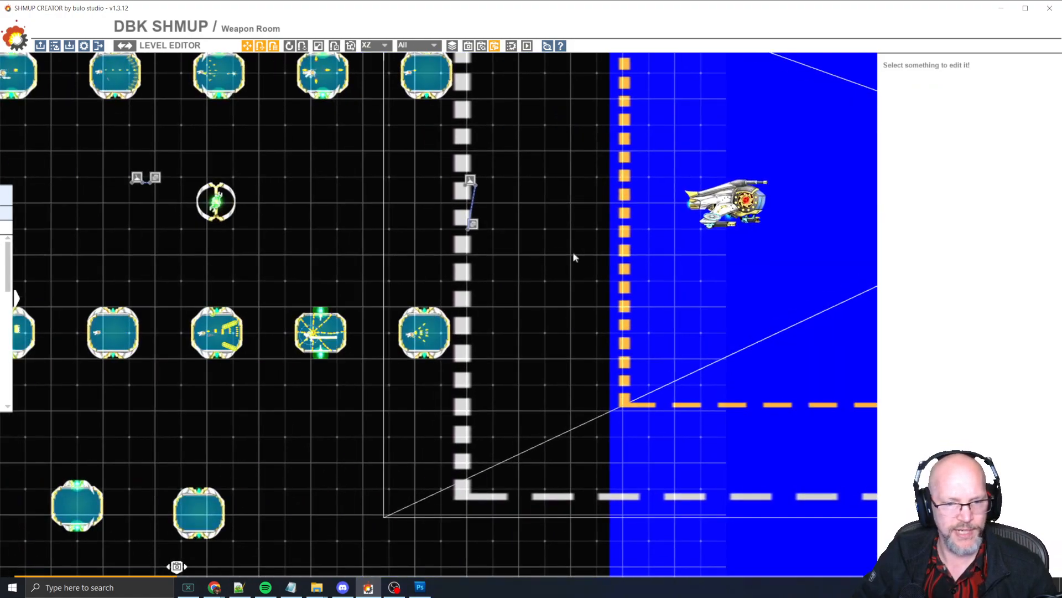
Move the first of the four power-up items below the two weapon rows into the play area, just in front of the player ship.
scroll(573, 251, down, 3)
middle_drag(432, 437, 487, 382)
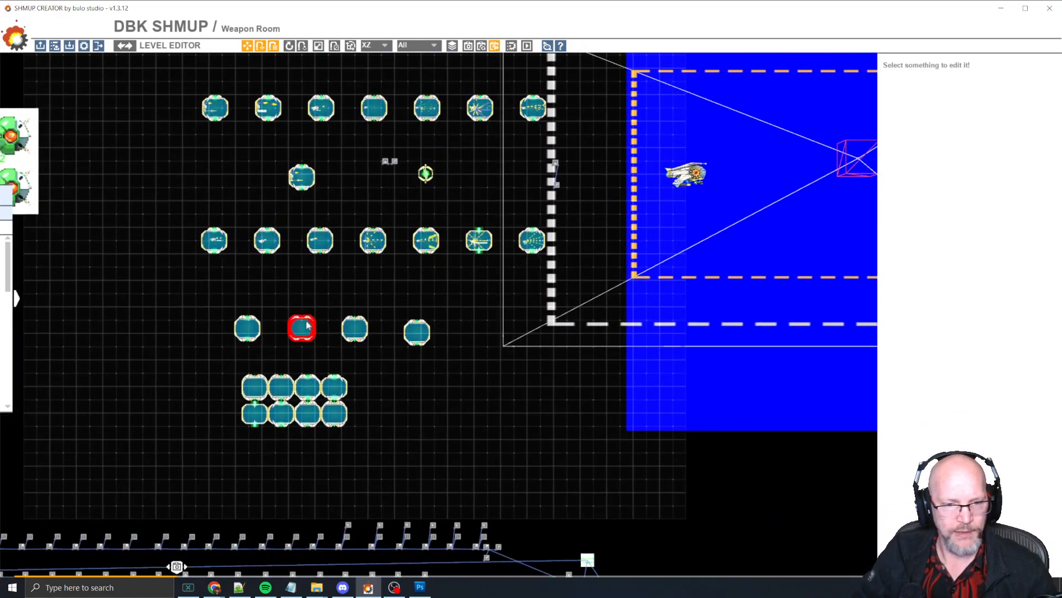
scroll(249, 329, up, 2)
click(247, 329)
middle_drag(540, 430, 413, 437)
drag(120, 336, 606, 183)
middle_drag(608, 199, 488, 257)
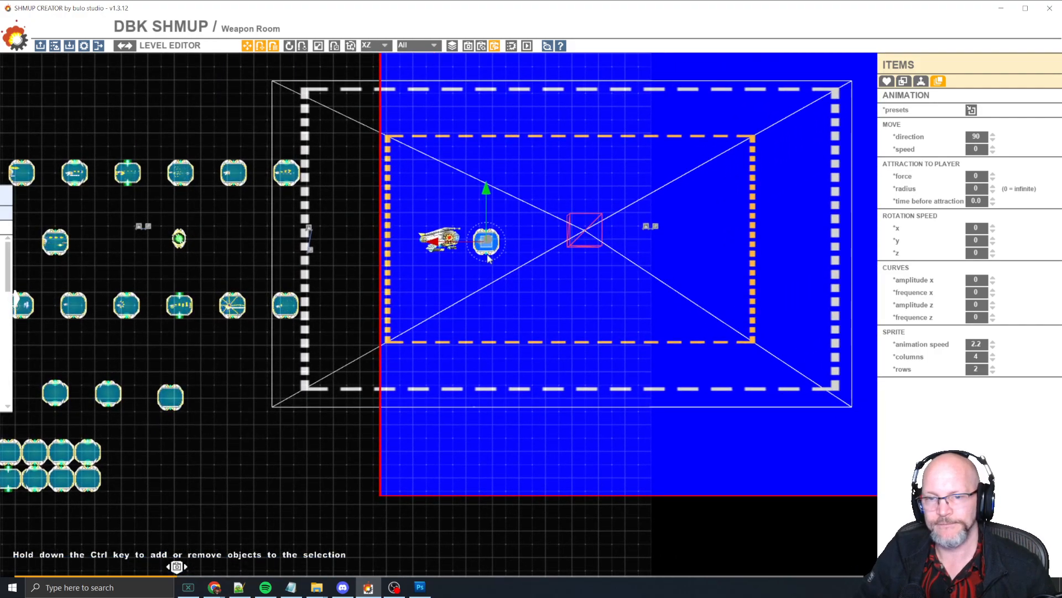
scroll(768, 207, up, 1)
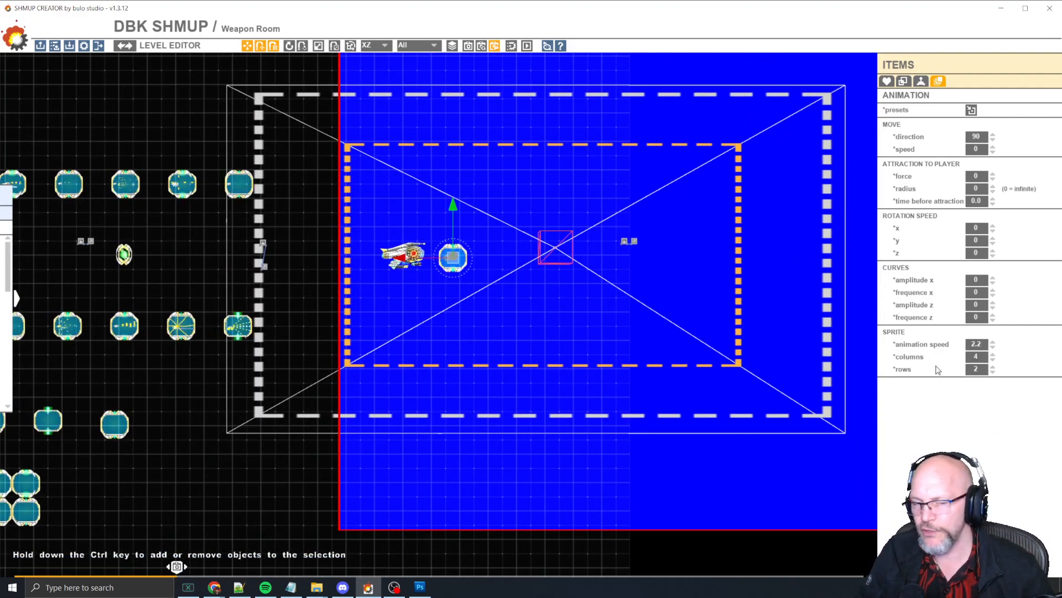
Compare the settings and sprite animation of WeaponSetPowerUp_14 with the item beside the ship, and check that item's weapon set reward.
click(453, 258)
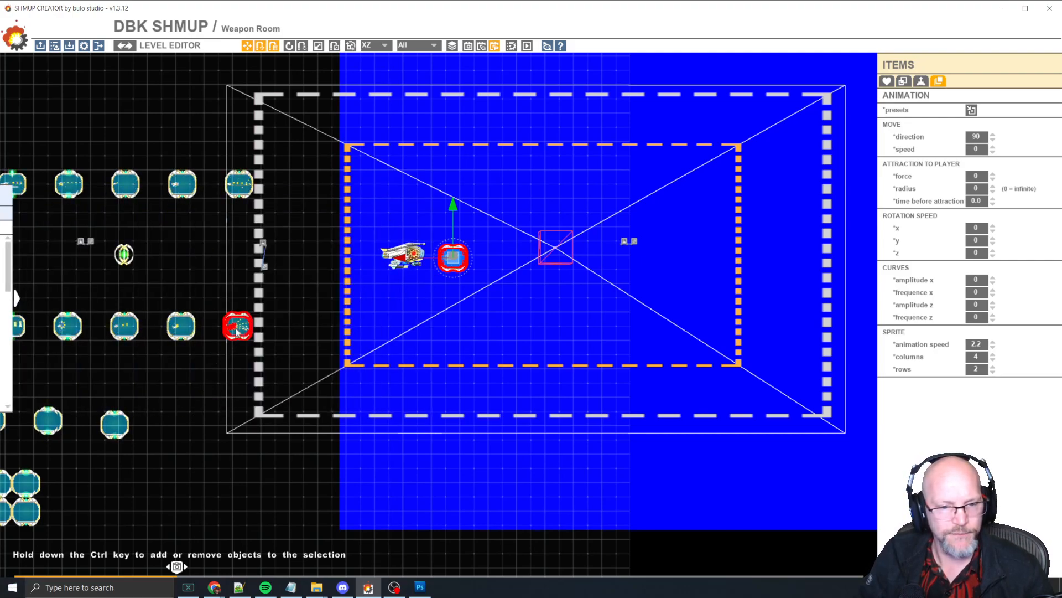
click(887, 82)
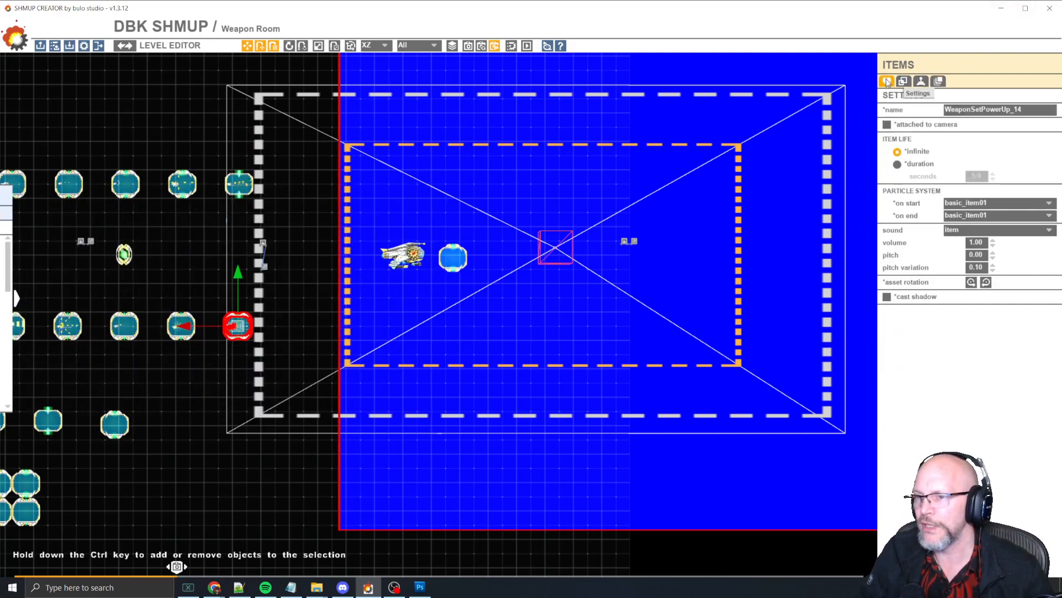
click(939, 82)
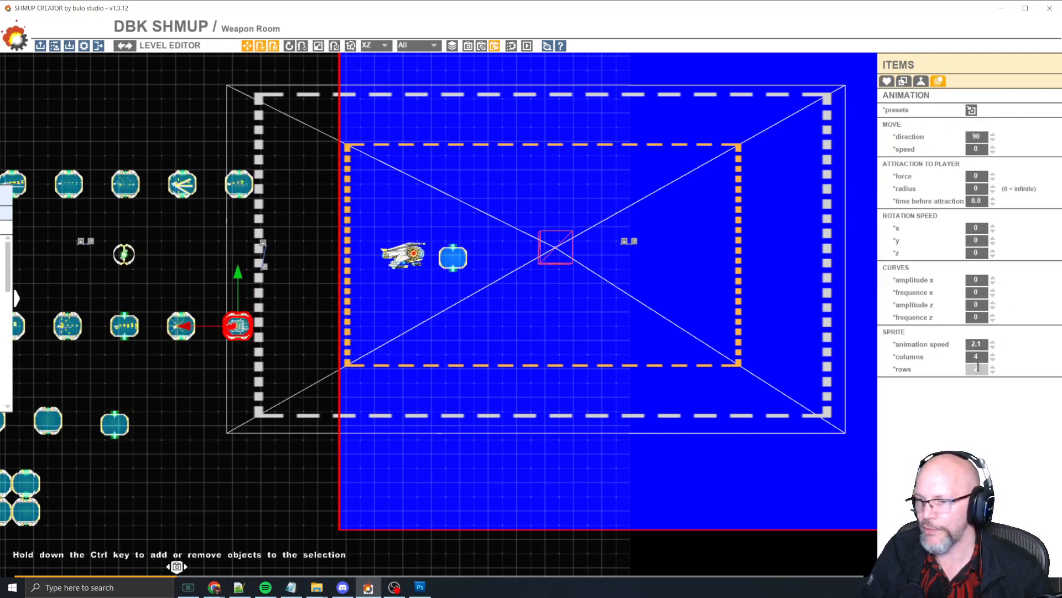
click(452, 266)
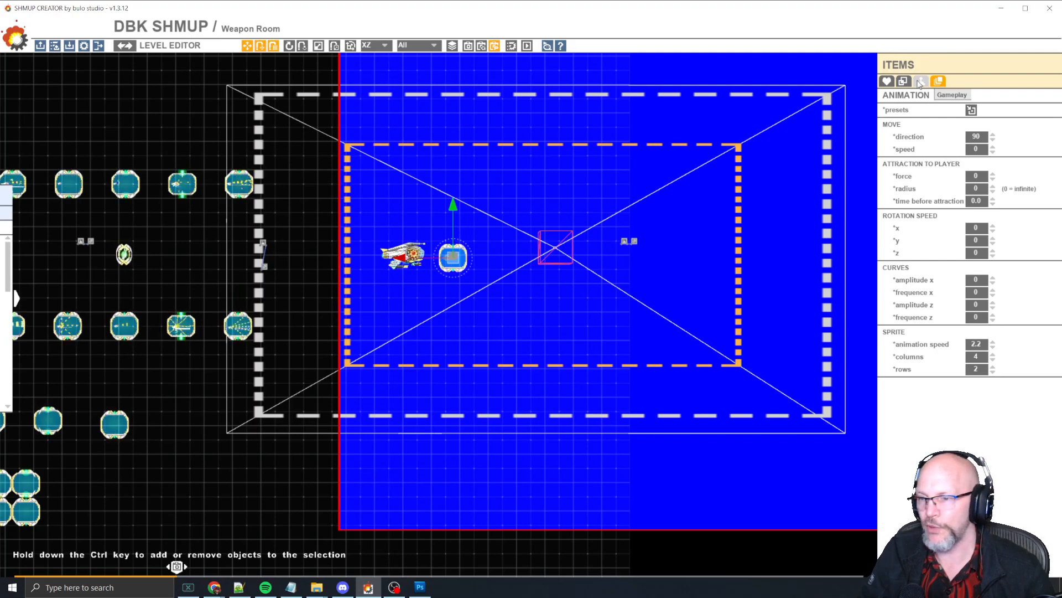
click(921, 82)
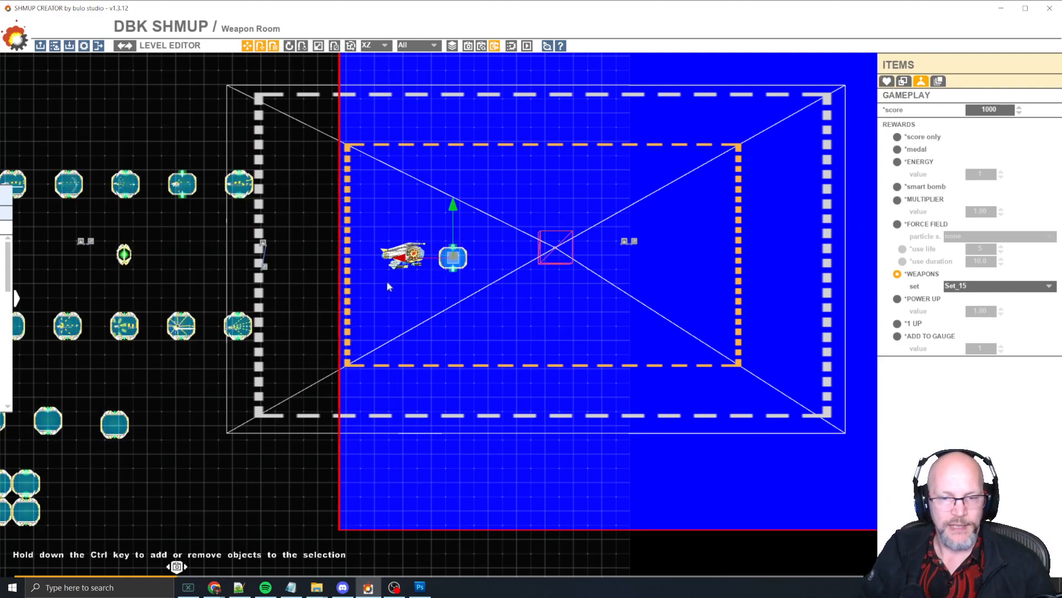
In the player's Weapon Editor, assign Button 3/X to the P_B_RippleLaser weapon of Set_15.
click(406, 253)
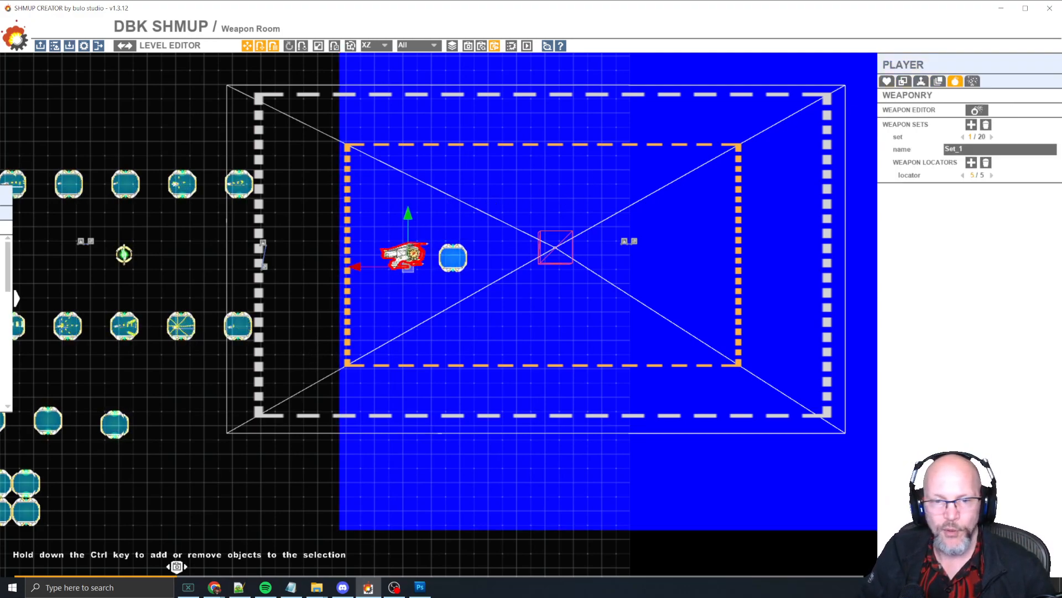
click(986, 109)
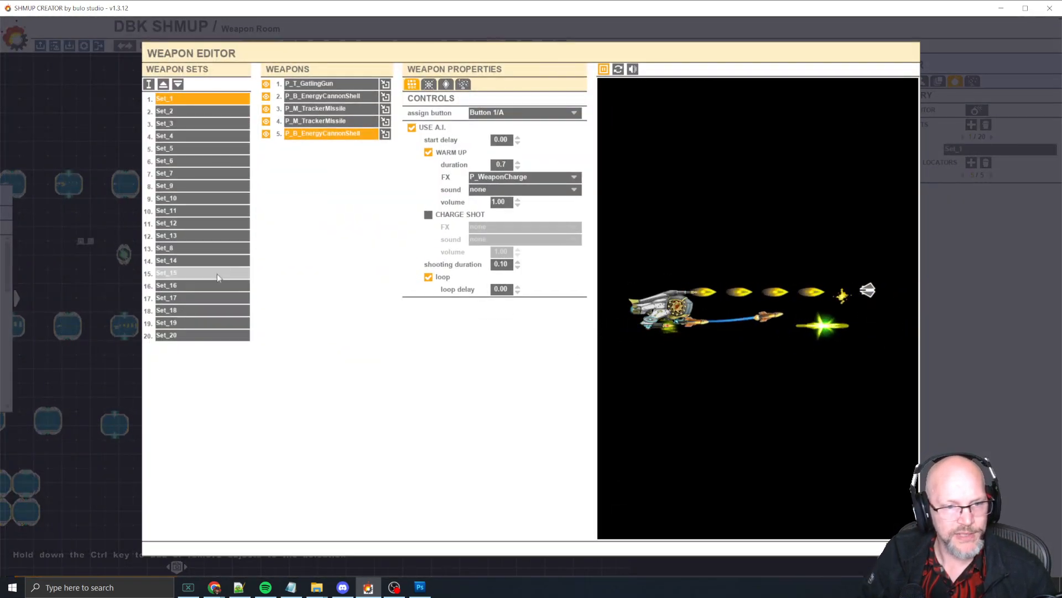
click(217, 275)
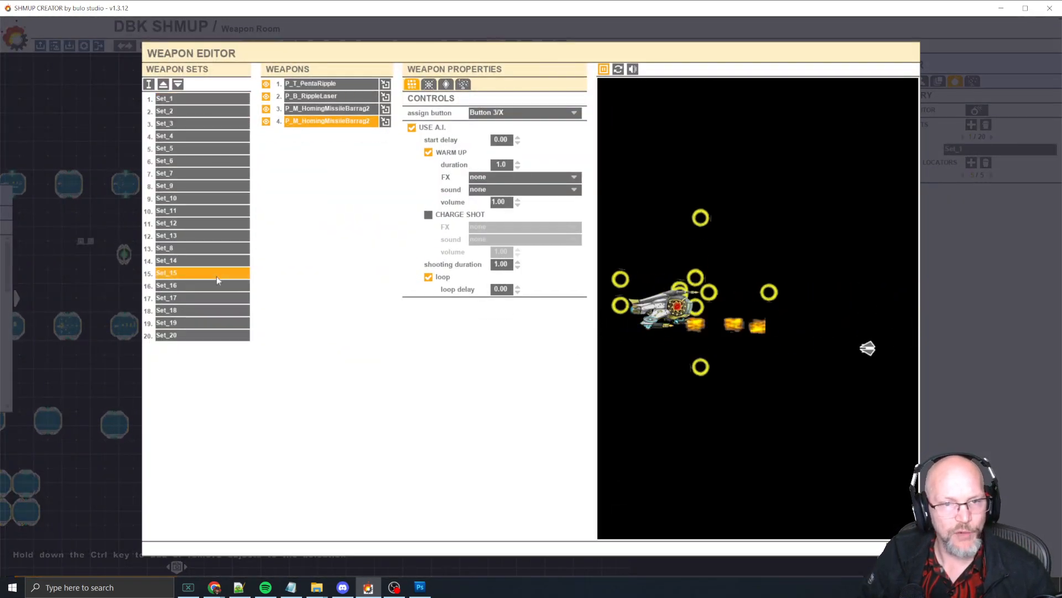
click(344, 83)
click(349, 98)
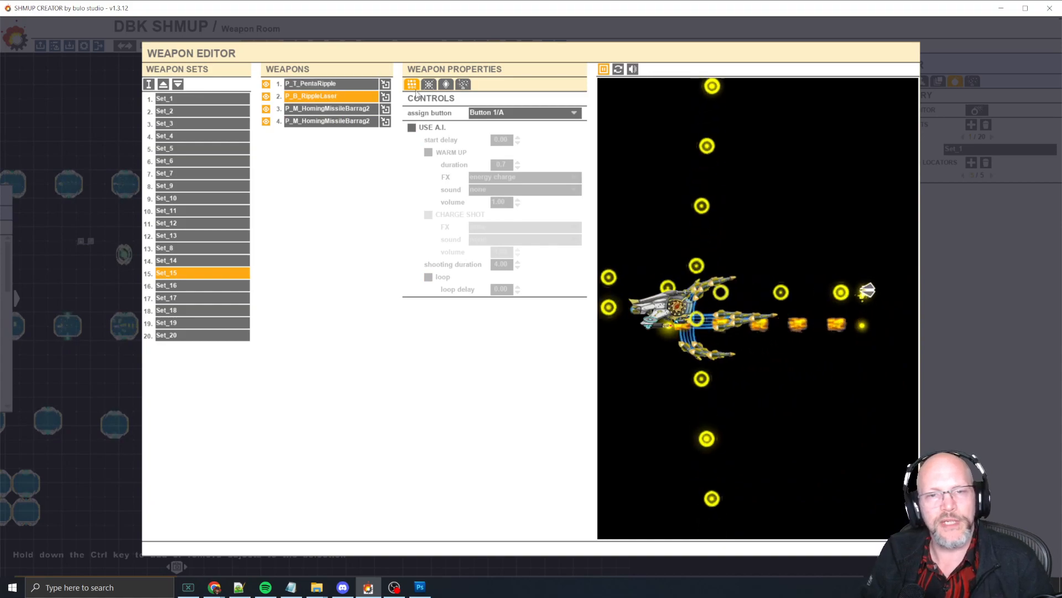
click(512, 116)
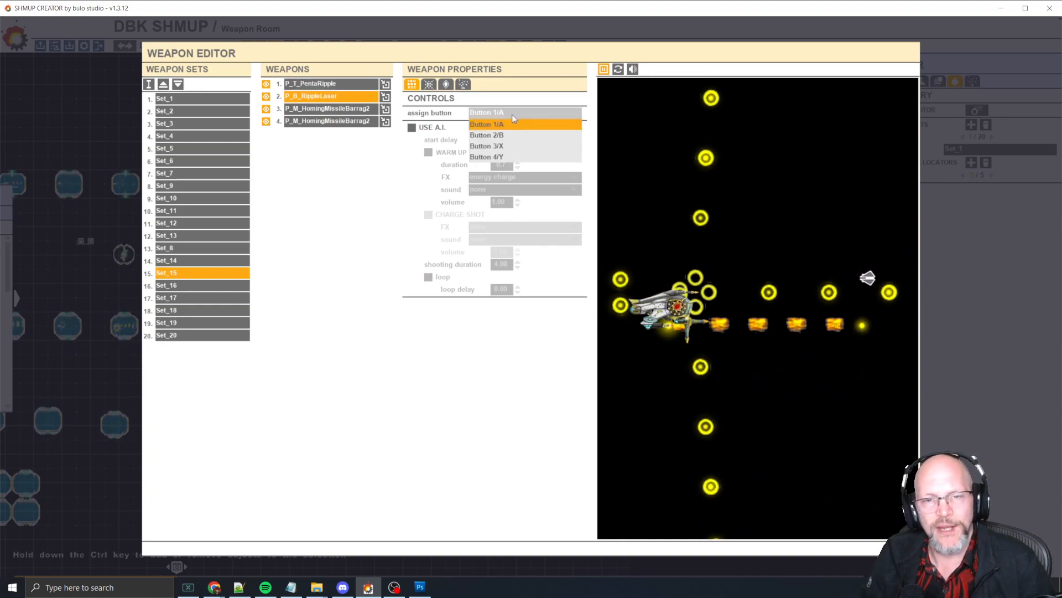
click(515, 146)
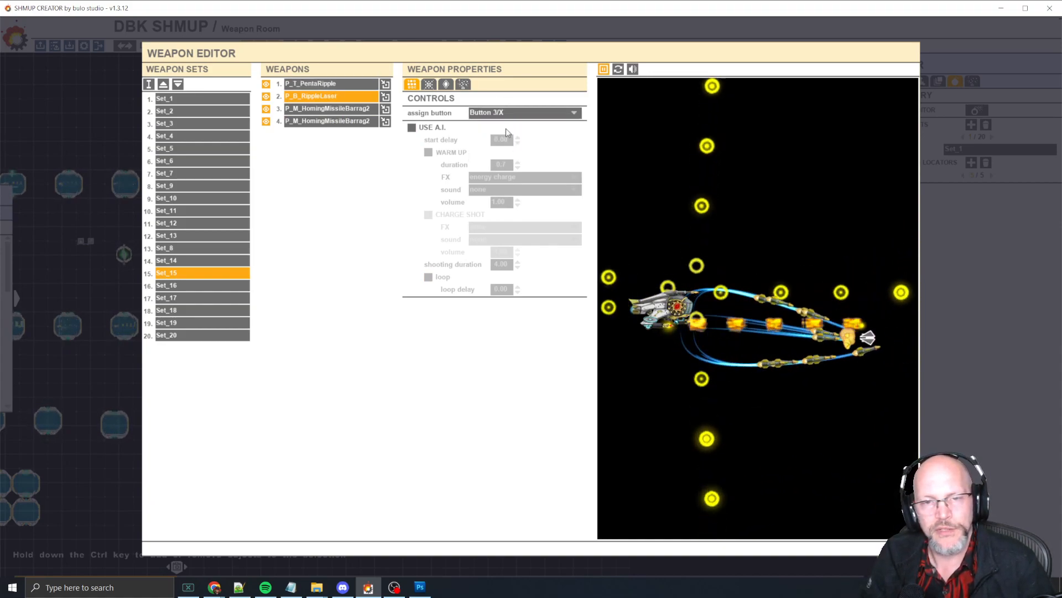
Check the button assignments of P_T_PentaRipple, P_B_RippleLaser and the first P_M_HomingMissileBarrag2 in Set_15, close the Weapon Editor and clear the selection.
click(317, 85)
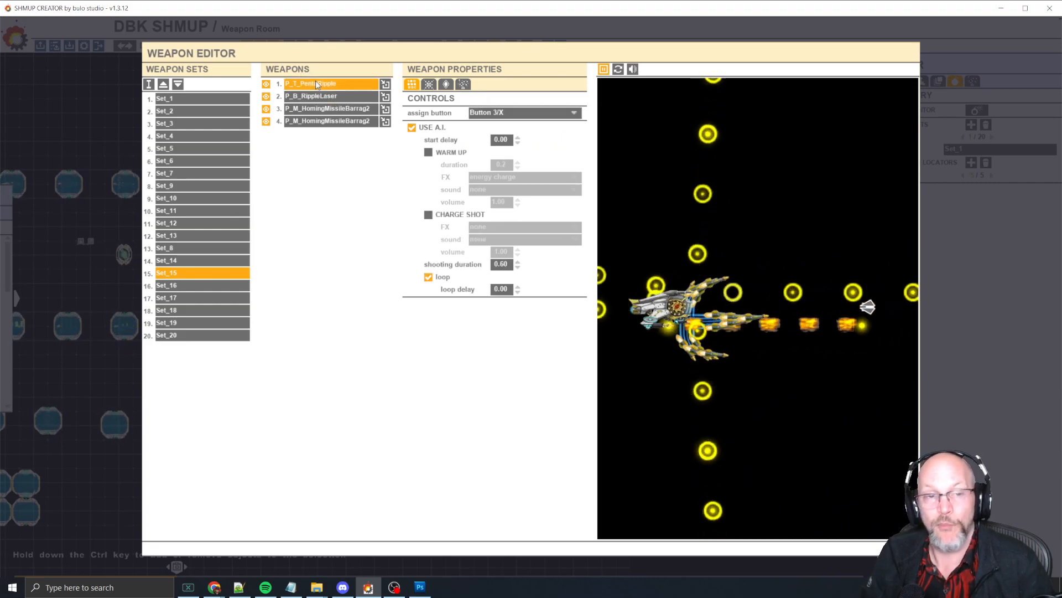
click(318, 97)
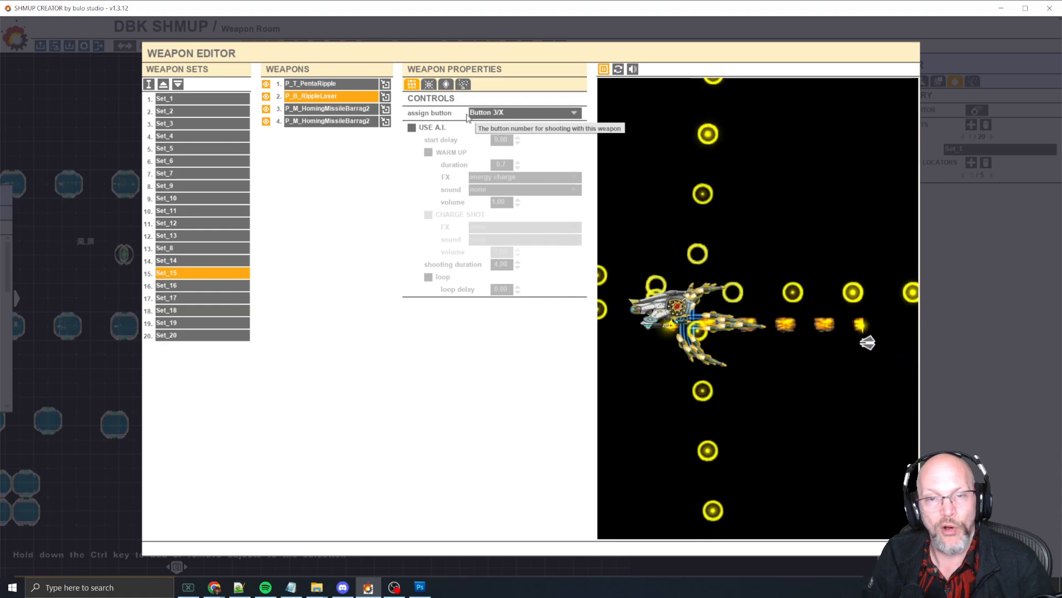
click(351, 109)
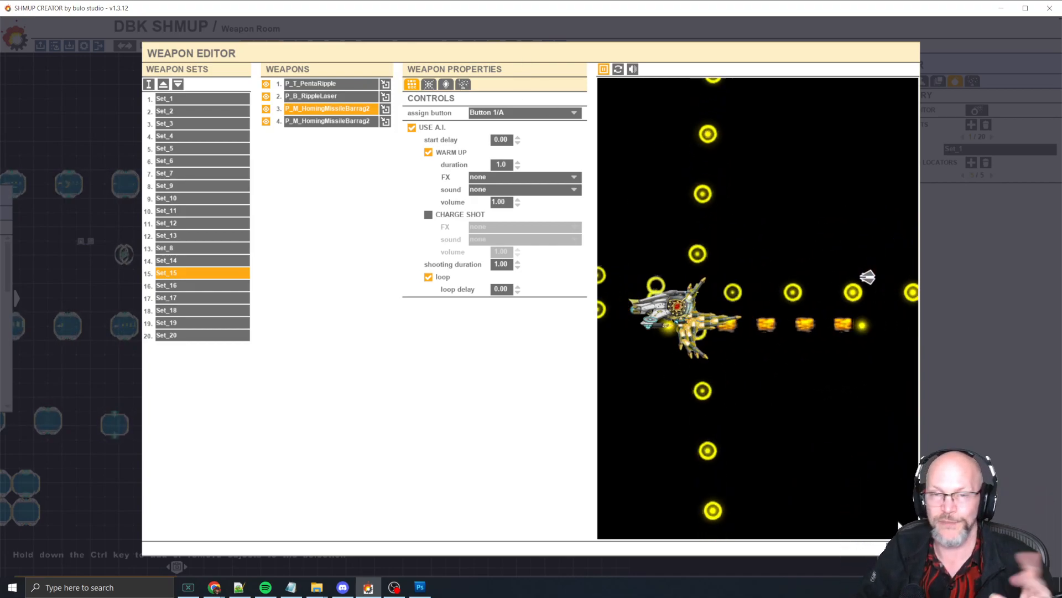
key(Escape)
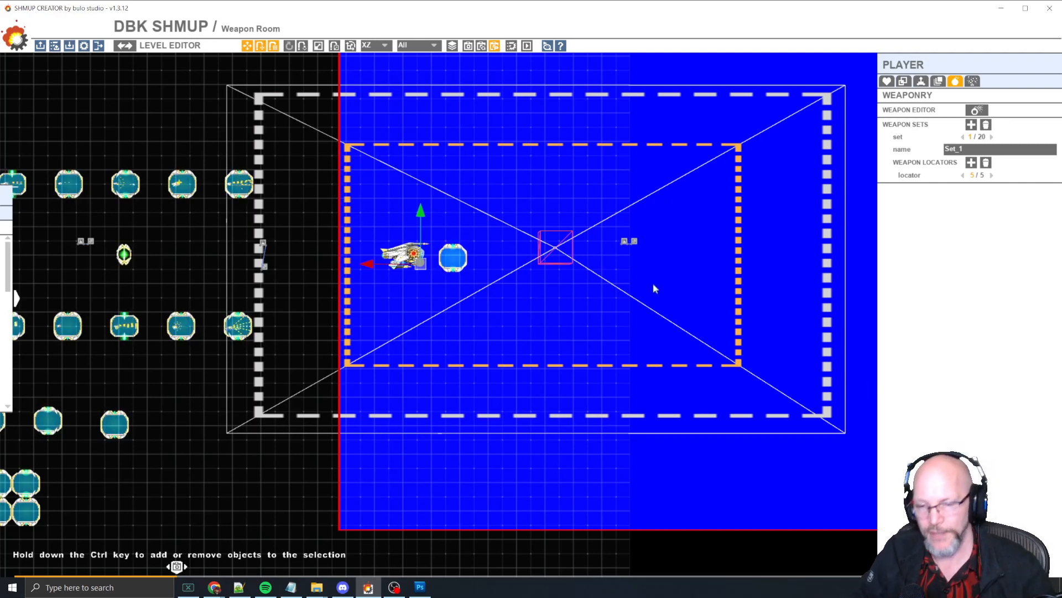
click(421, 473)
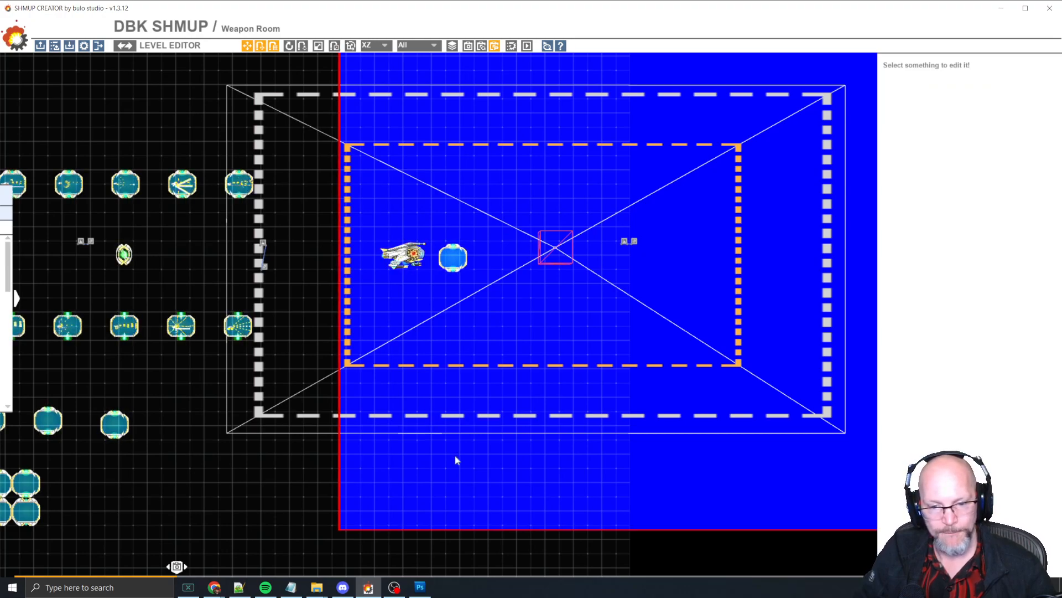
Select the GreenScreen background to view its settings, and briefly test-play the level.
click(466, 469)
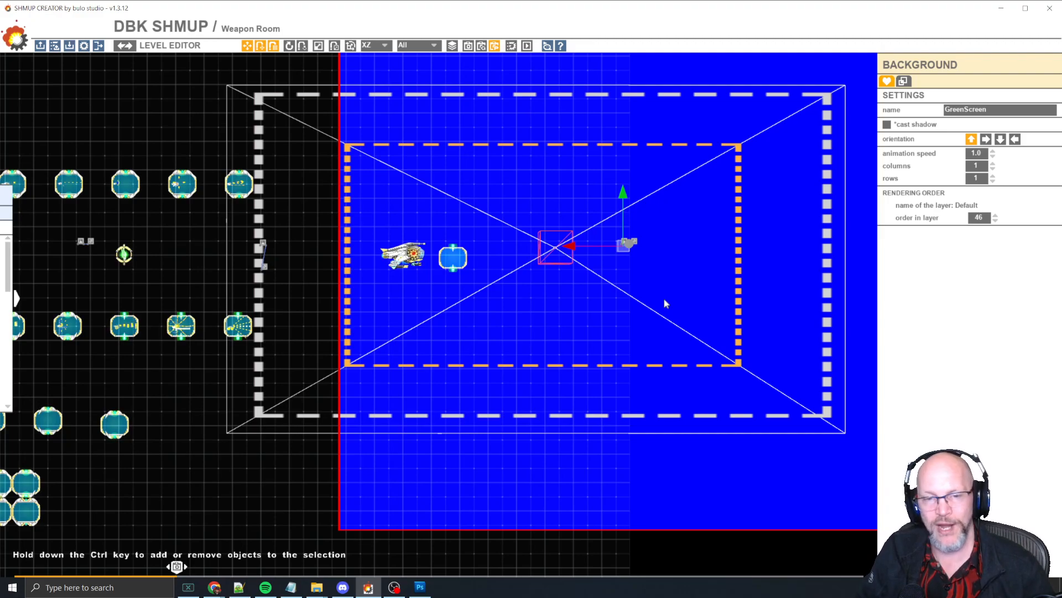
key(space)
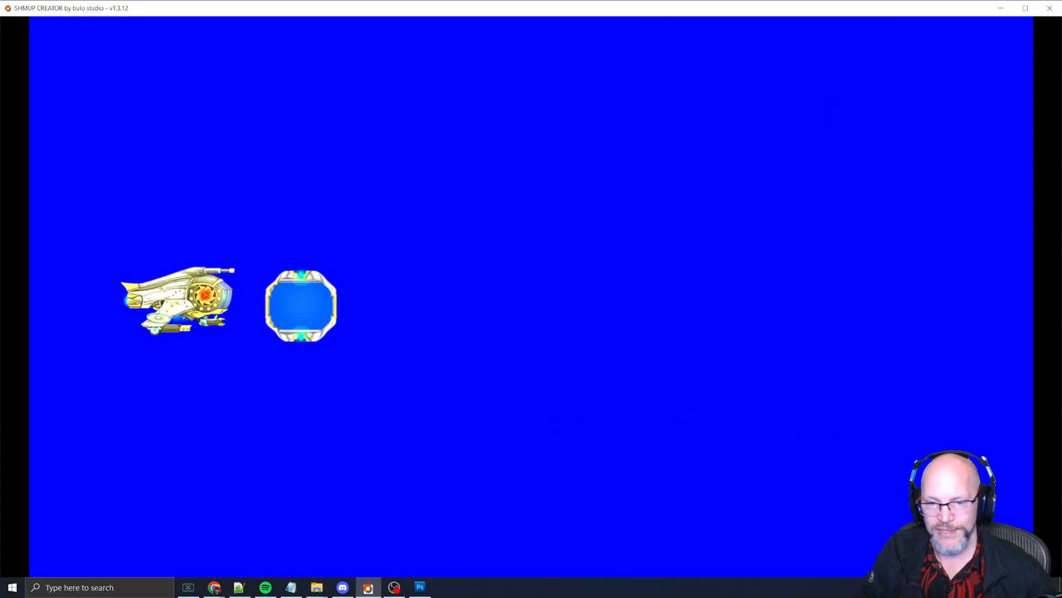
key(Escape)
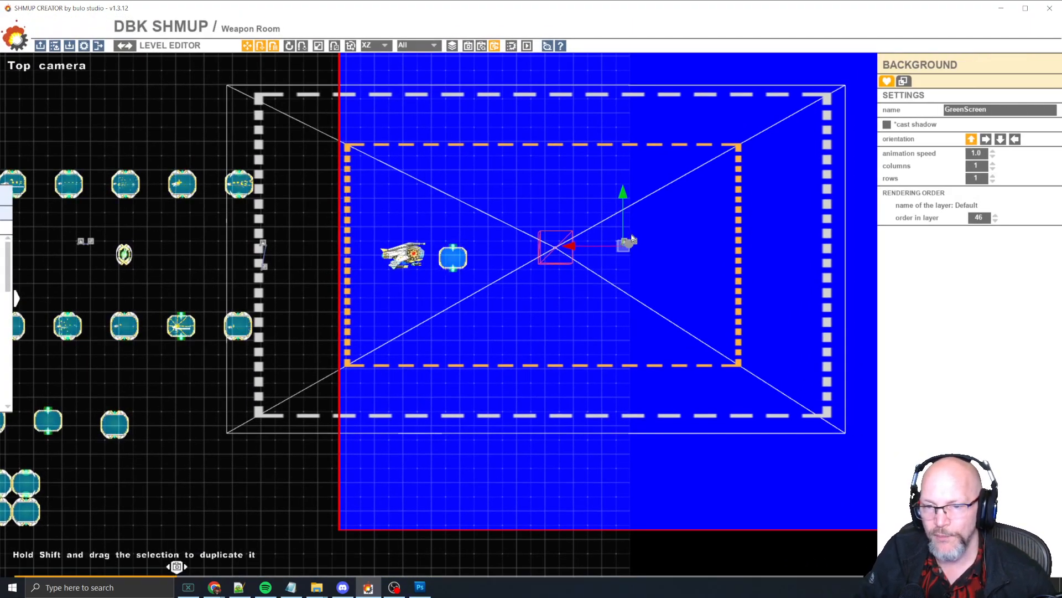
Examine the Trigger and Camera effect settings in the play area, and test-play the level with the camera effect in place.
scroll(639, 257, up, 3)
click(638, 257)
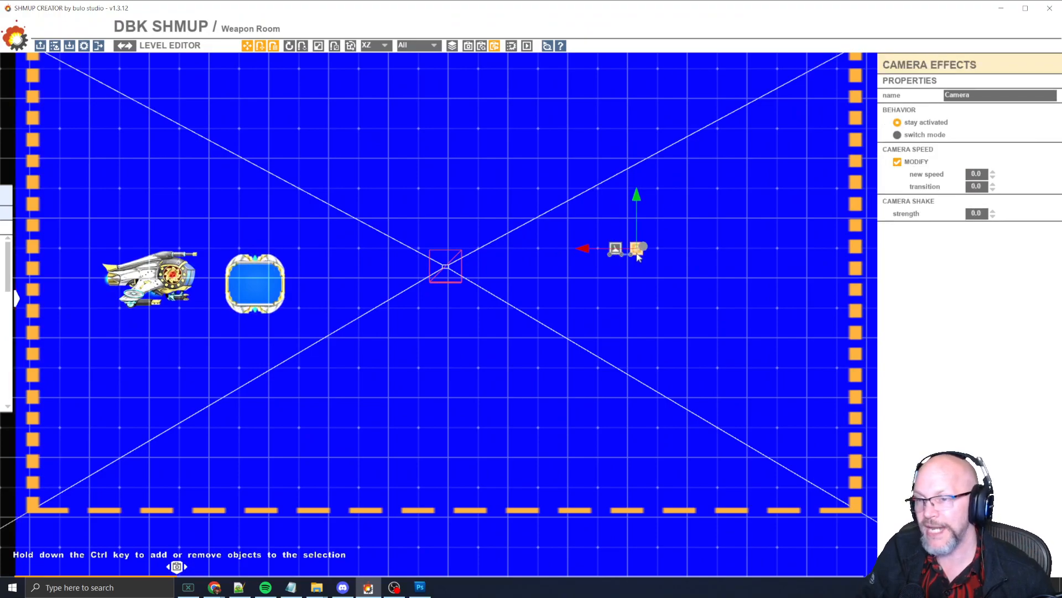
click(616, 249)
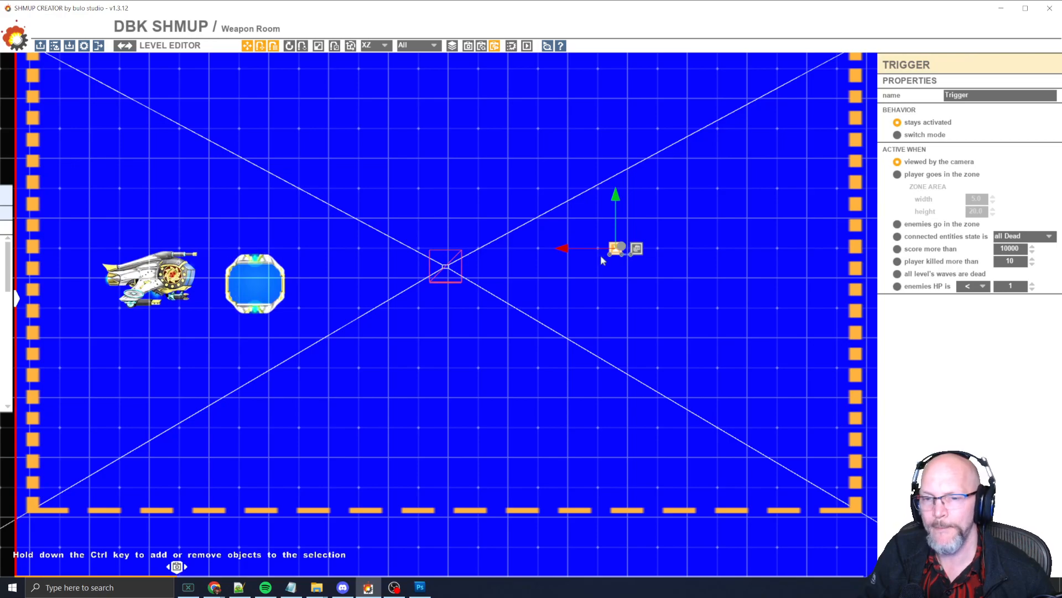
click(636, 248)
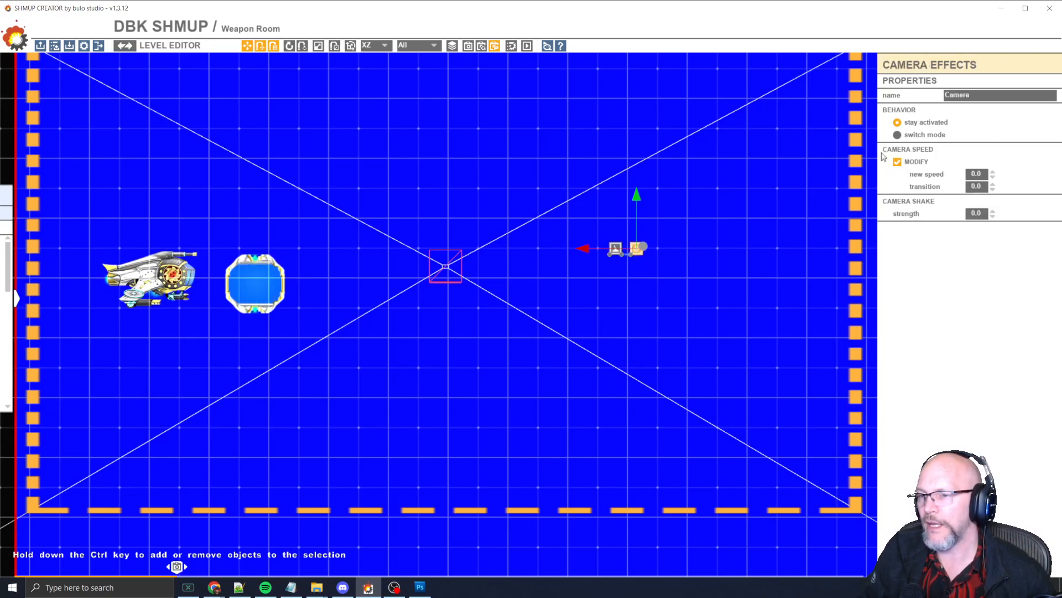
scroll(340, 282, down, 4)
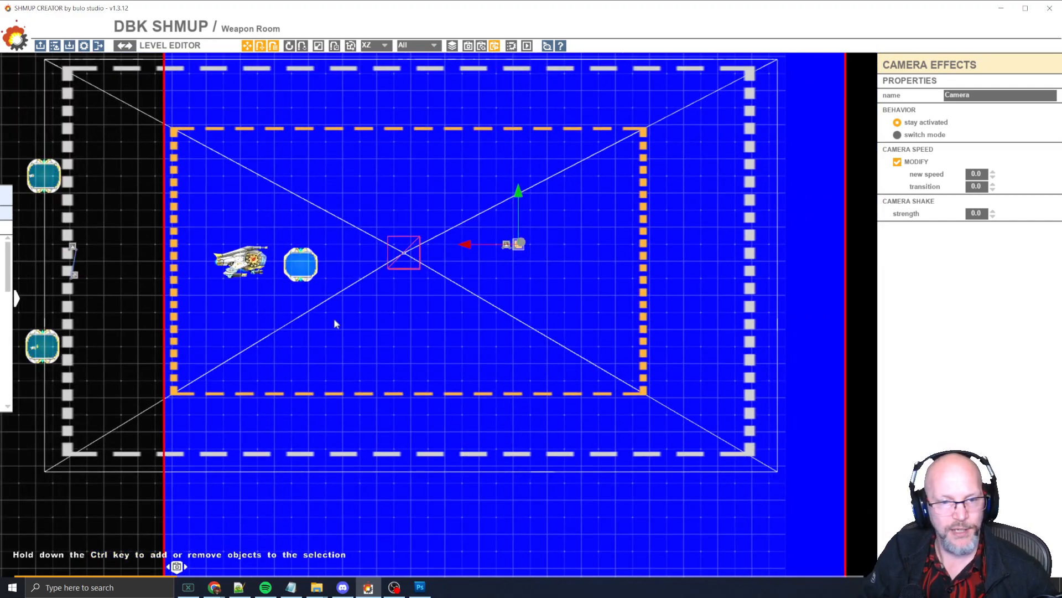
key(space)
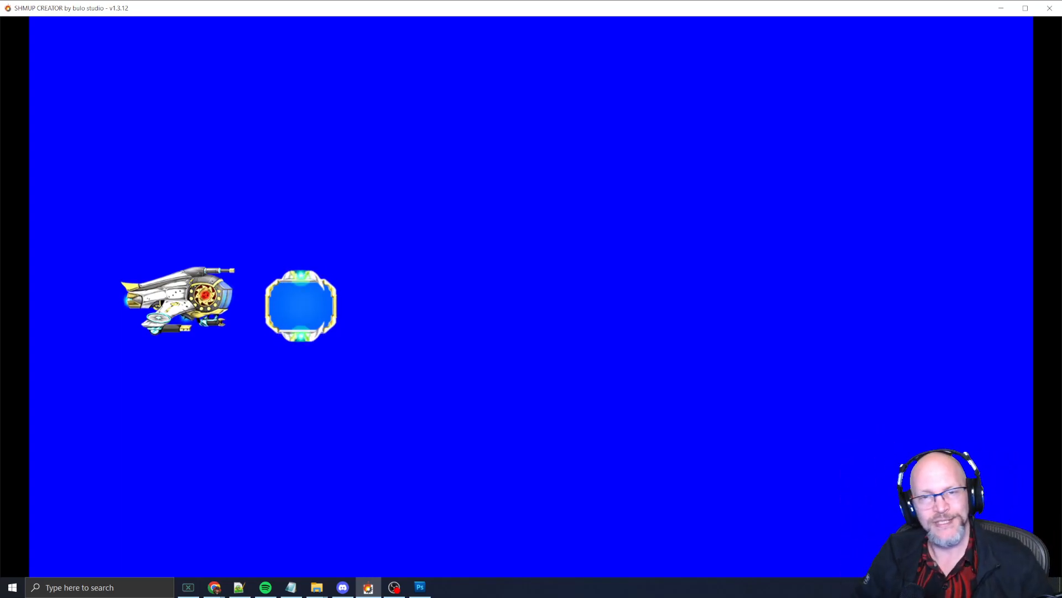
key(Escape)
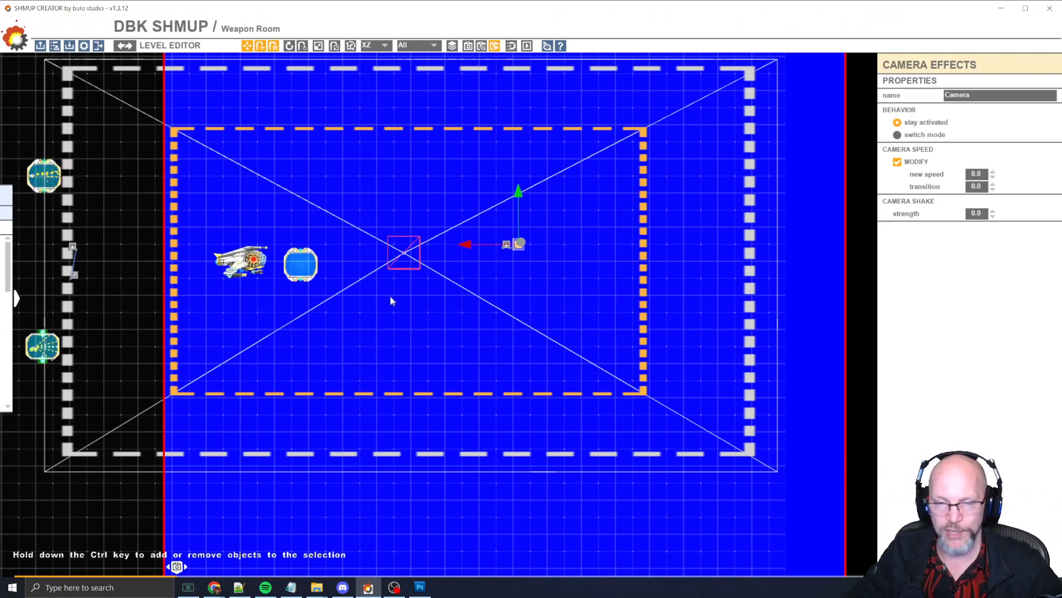
Move the Set_15 power-up item against the nose of the player ship, and test-play the level with that weapon set.
click(307, 271)
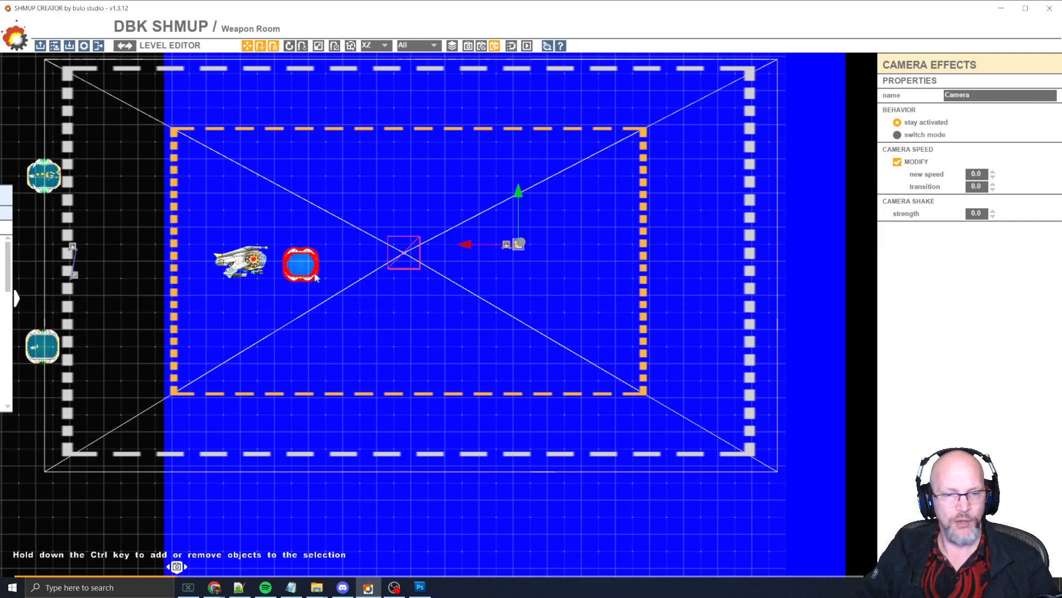
click(308, 272)
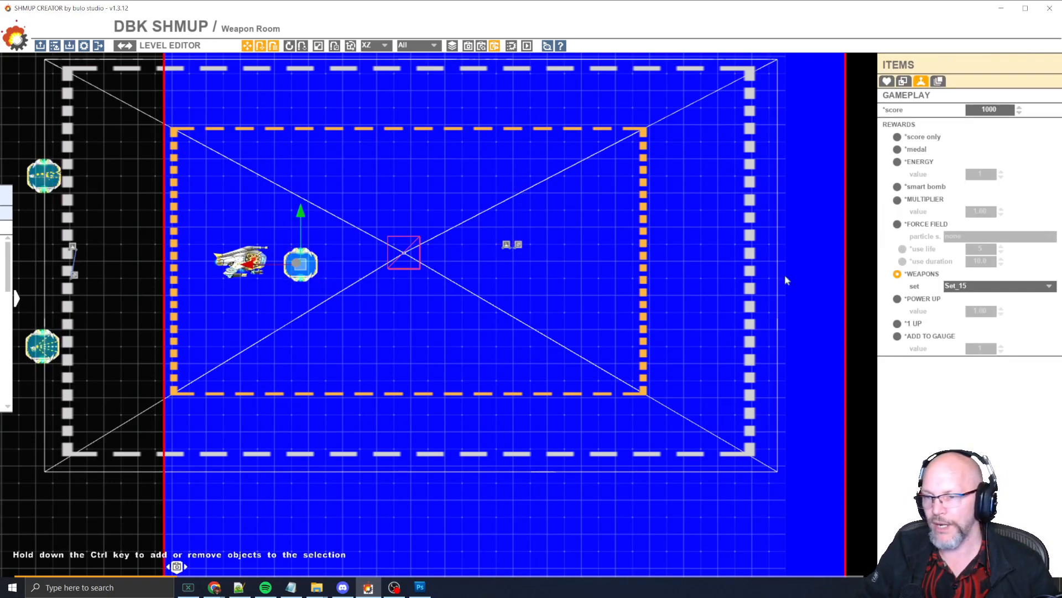
drag(295, 261, 273, 258)
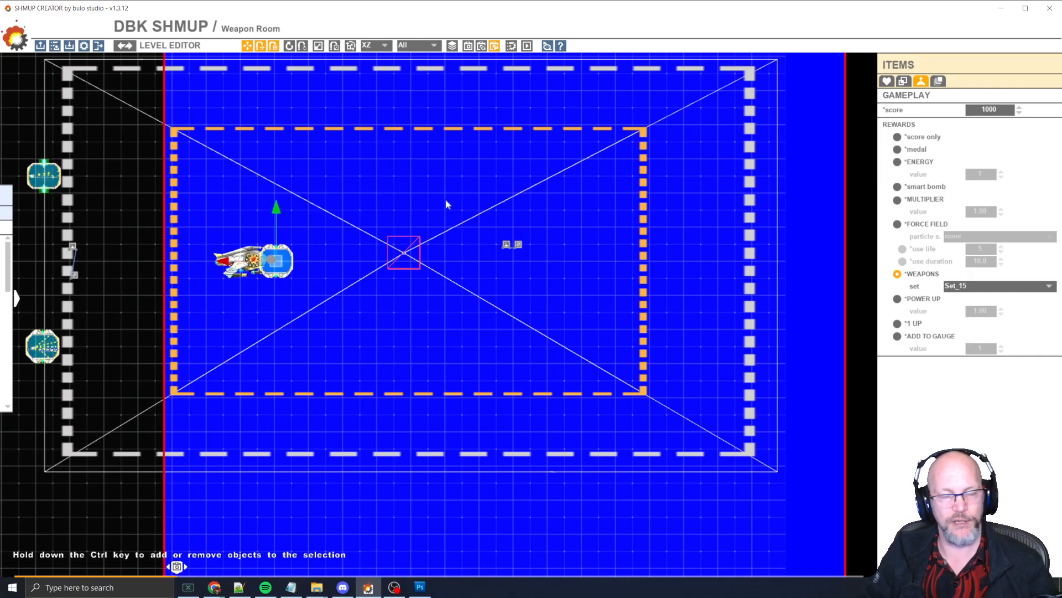
key(space)
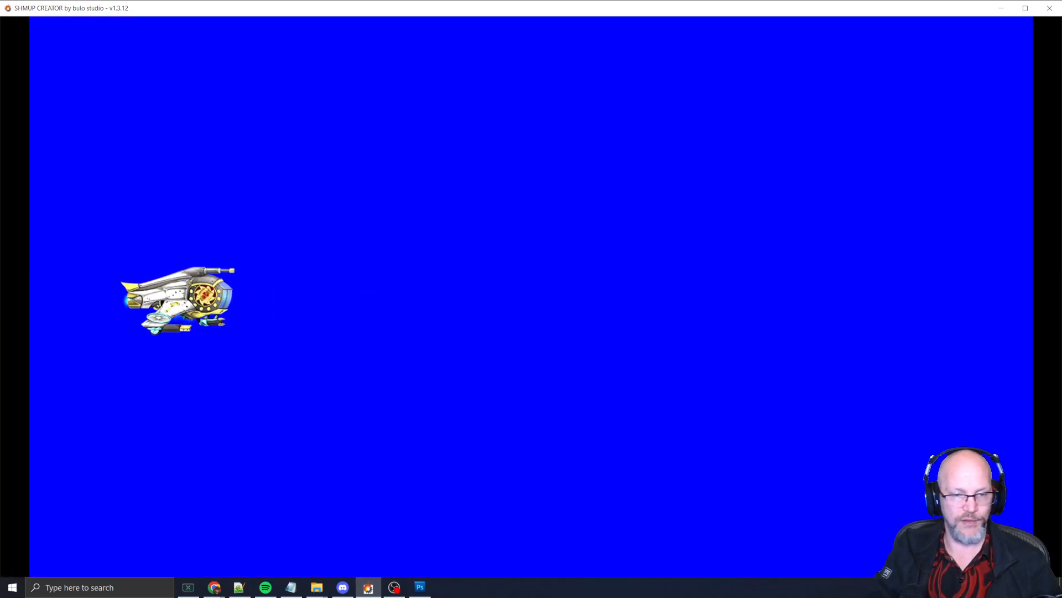
key(space)
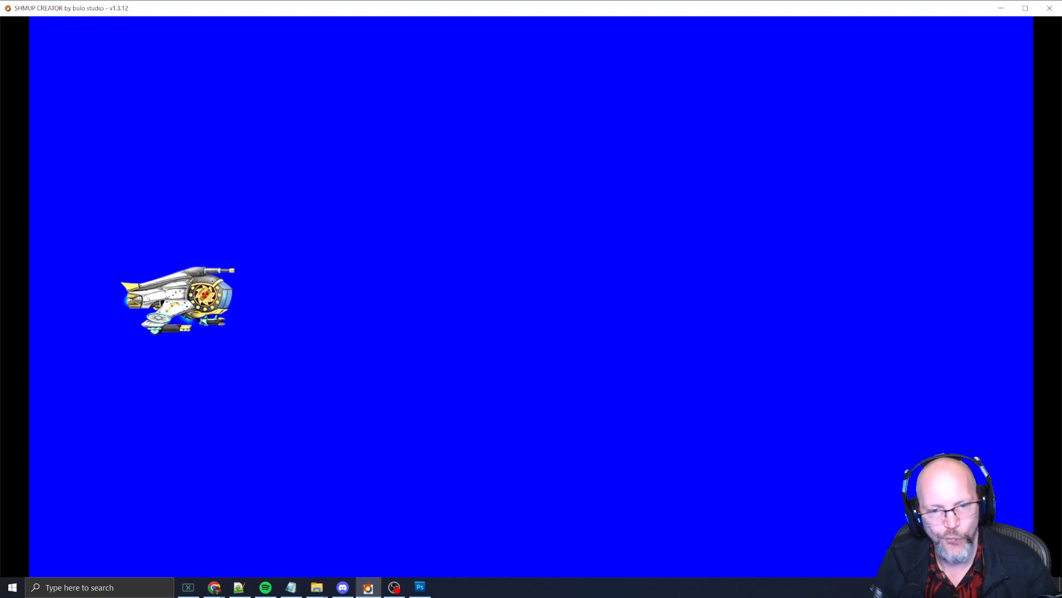
key(Escape)
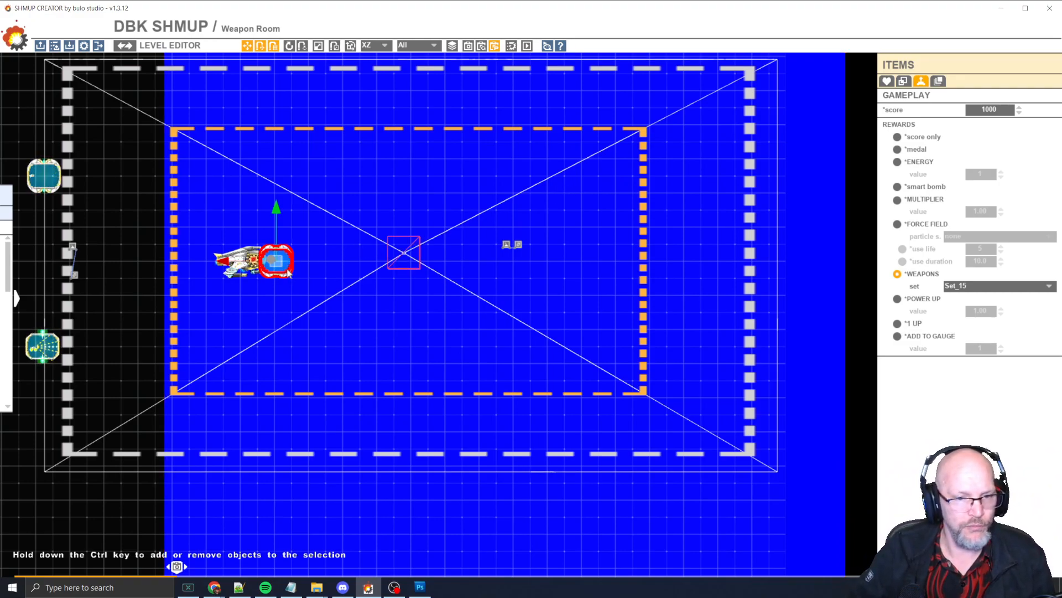
Move the Set_15 power-up item away from the ship and out of the play area, below the lower weapon row.
drag(288, 273, 27, 442)
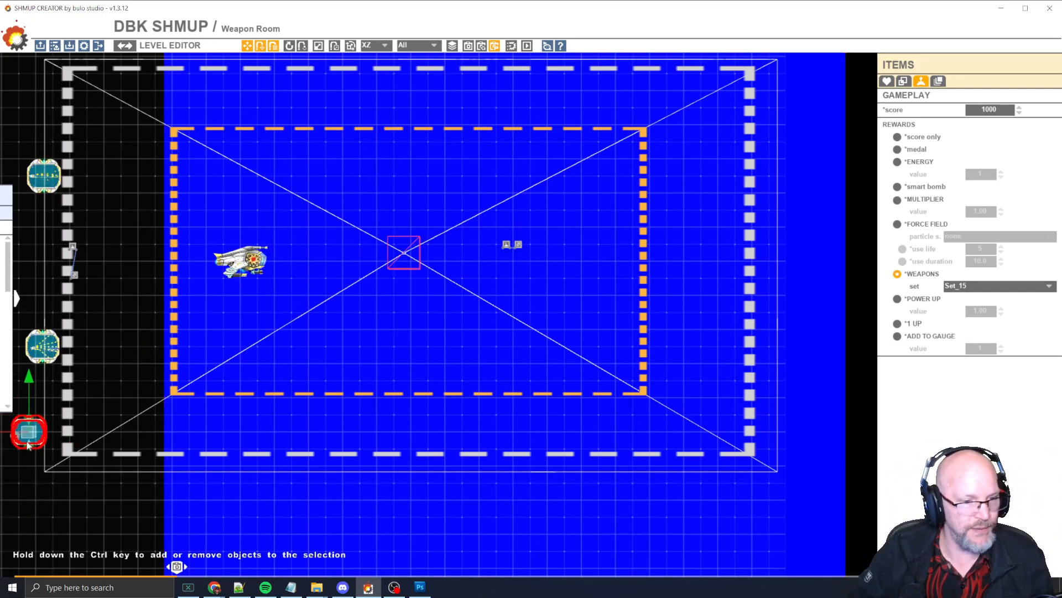
Move the Set_14 power-up item against the nose of the player ship, and test-play the level with that weapon set.
middle_drag(110, 324, 294, 287)
click(232, 301)
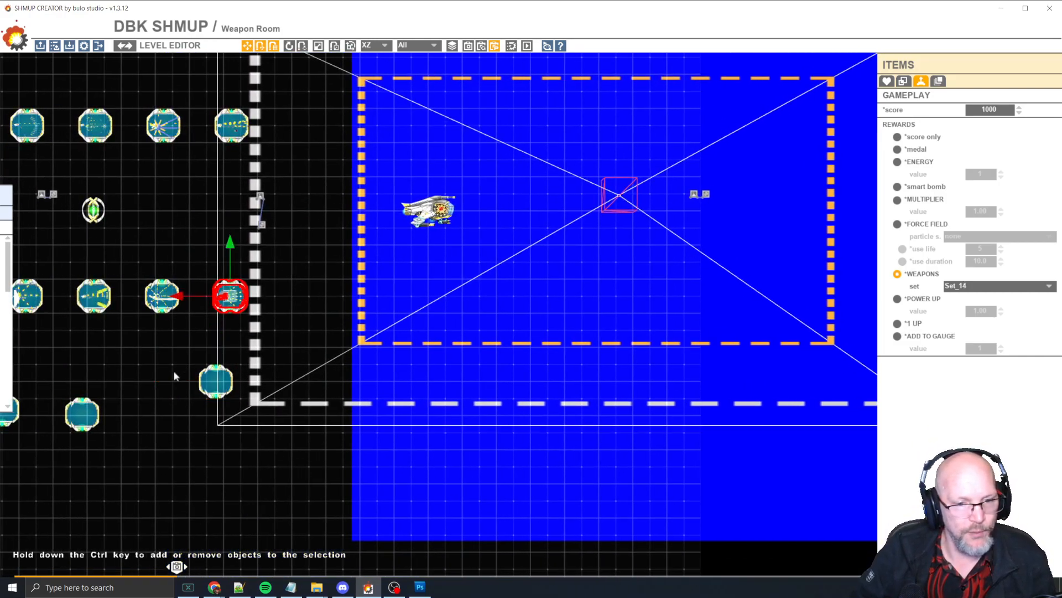
middle_drag(174, 370, 296, 360)
shift+drag(360, 297, 613, 209)
middle_drag(613, 209, 540, 226)
drag(540, 226, 538, 228)
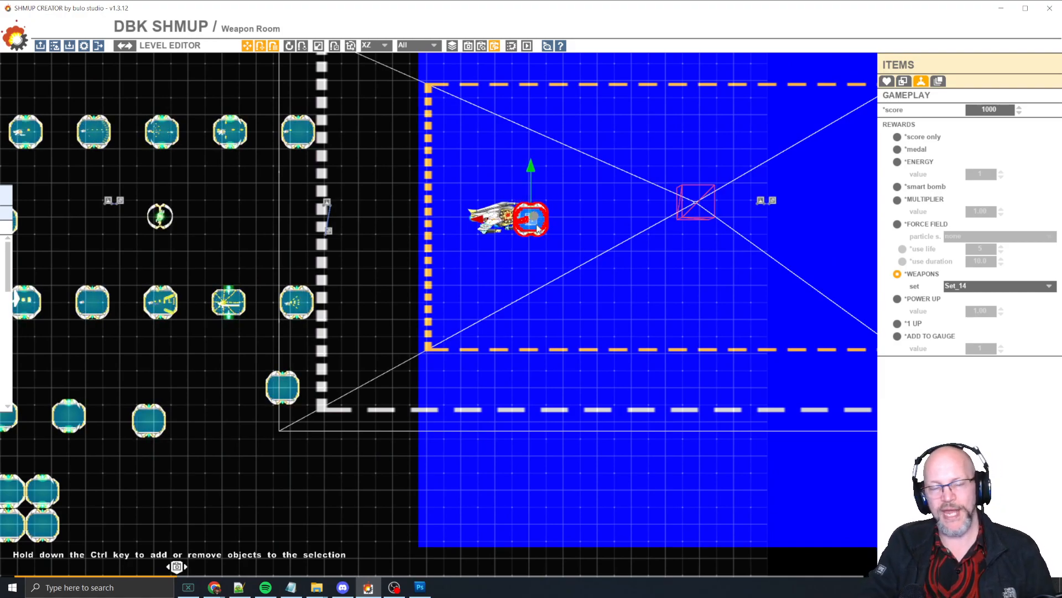
key(p)
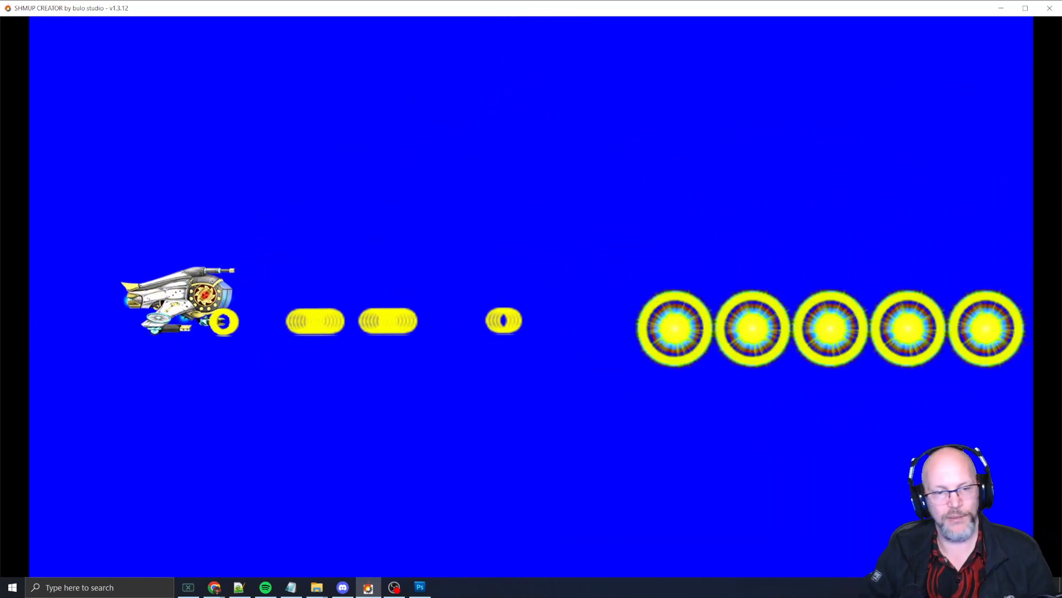
key(Escape)
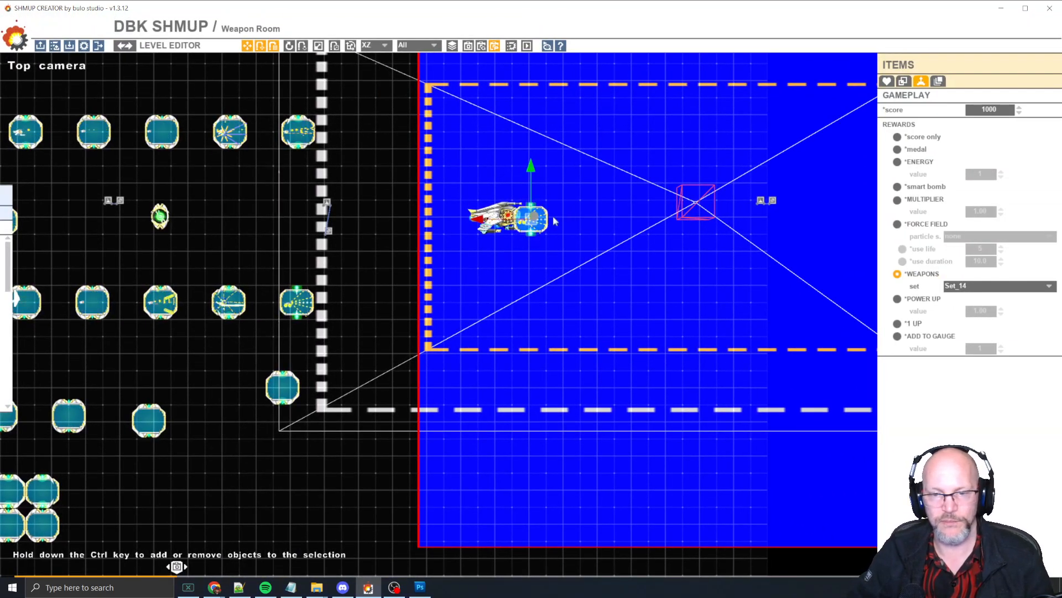
Return the Set_14 item below the lower weapon row, move the Set_15 item onto the ship's nose, and test-play the level.
drag(543, 221, 239, 361)
drag(295, 381, 537, 216)
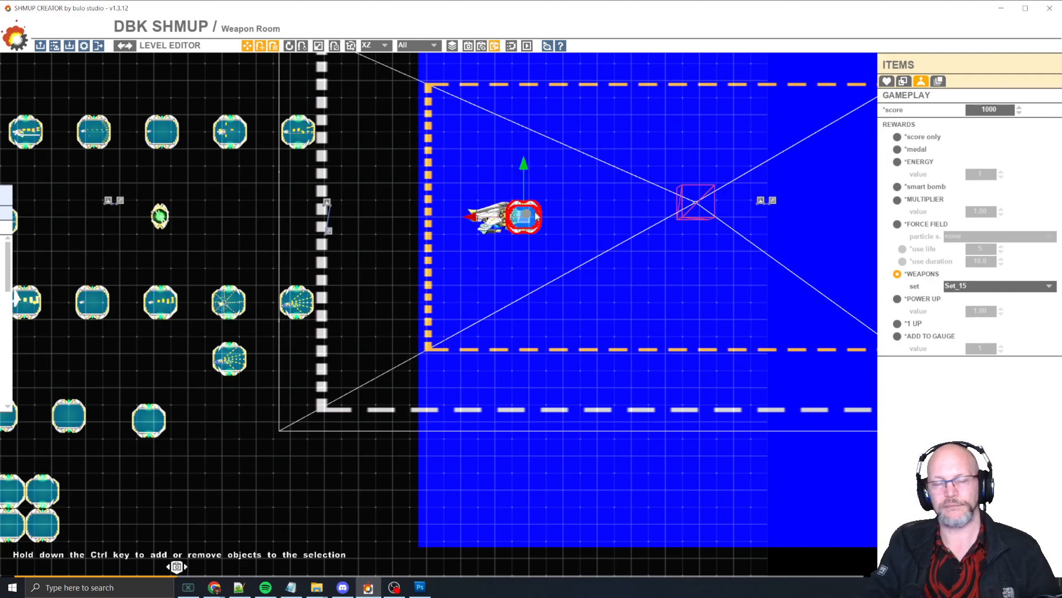
key(F5)
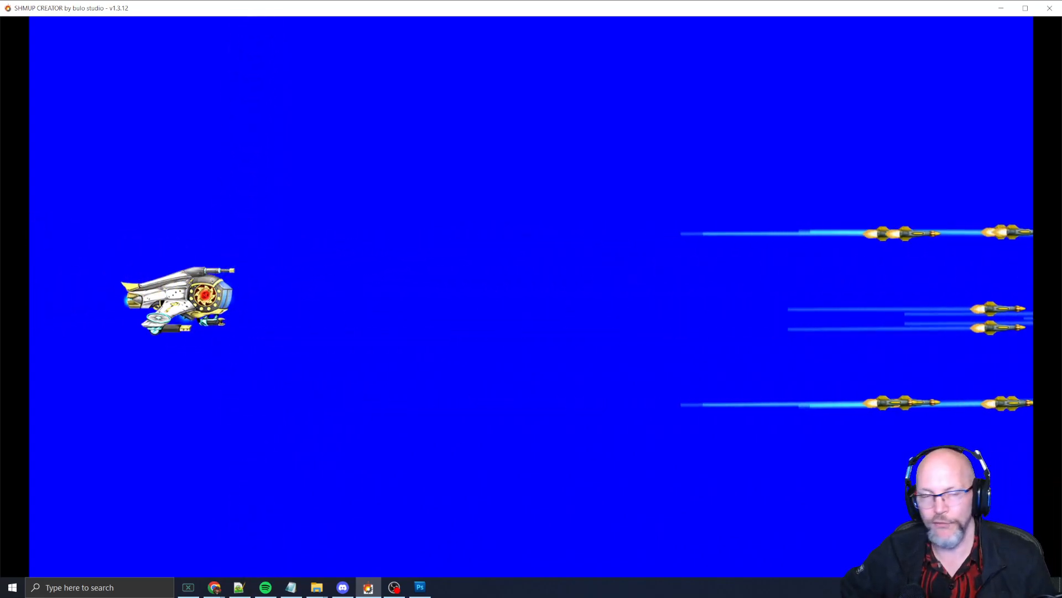
key(Escape)
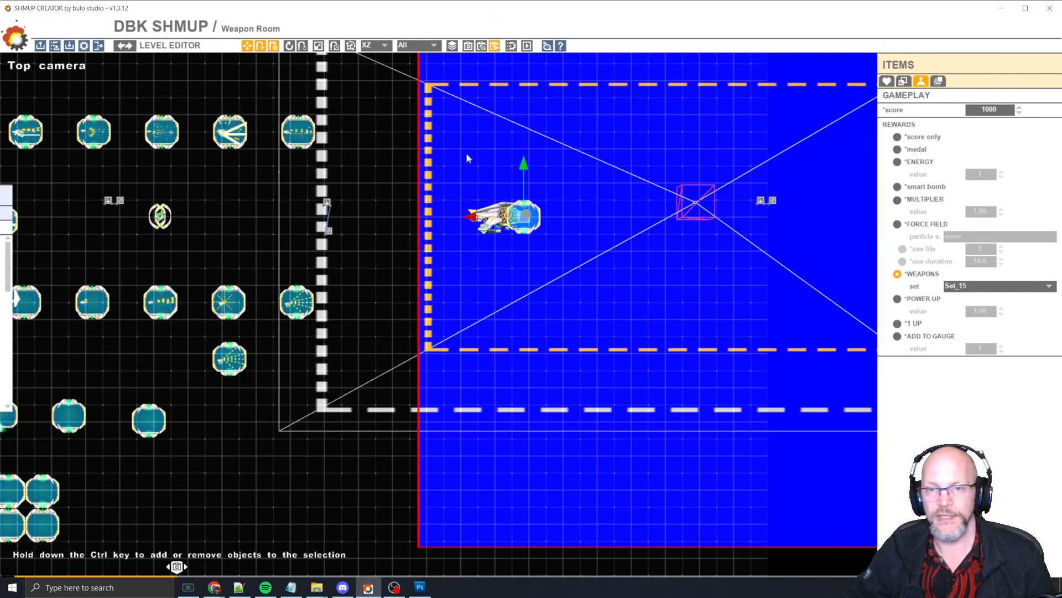
key(alt+Tab)
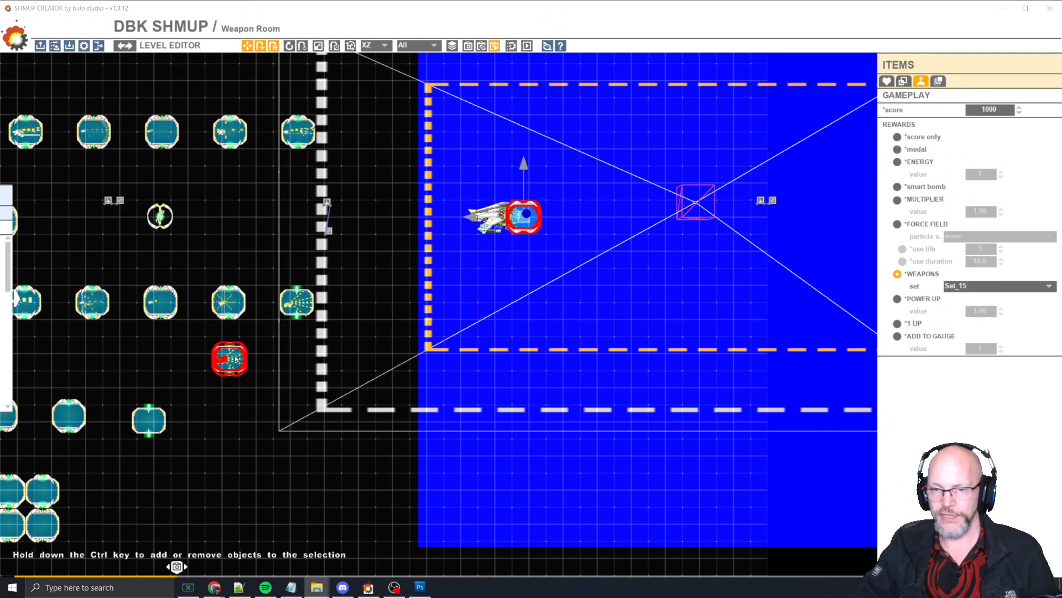
key(alt+Tab)
key(alt+Tab)
key(alt+Tab)
key(alt+Tab)
key(alt+Tab)
key(alt+Tab)
key(alt+Tab)
key(alt+Tab)
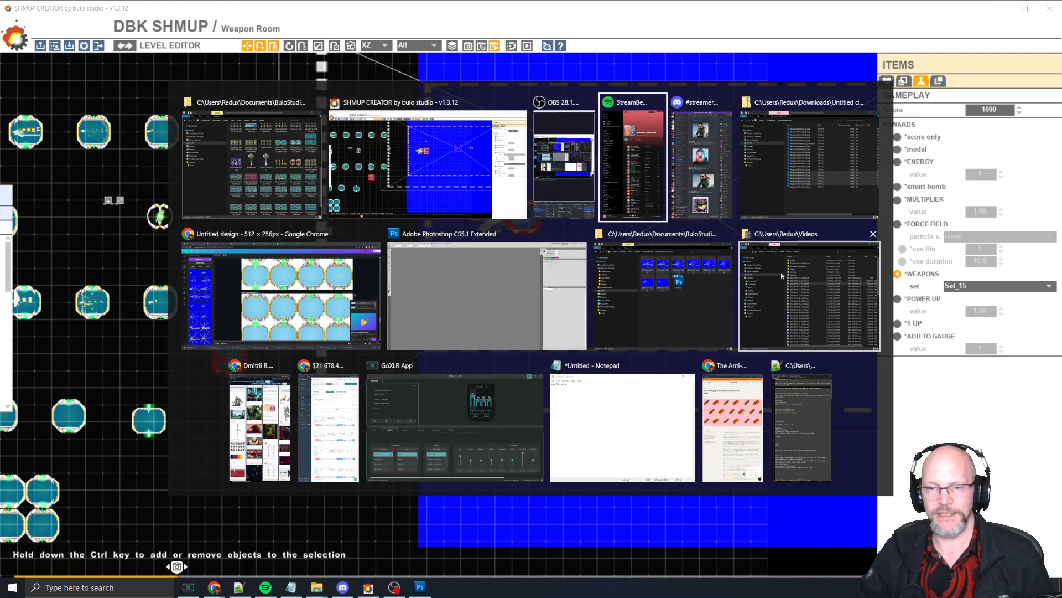
key(alt+Tab)
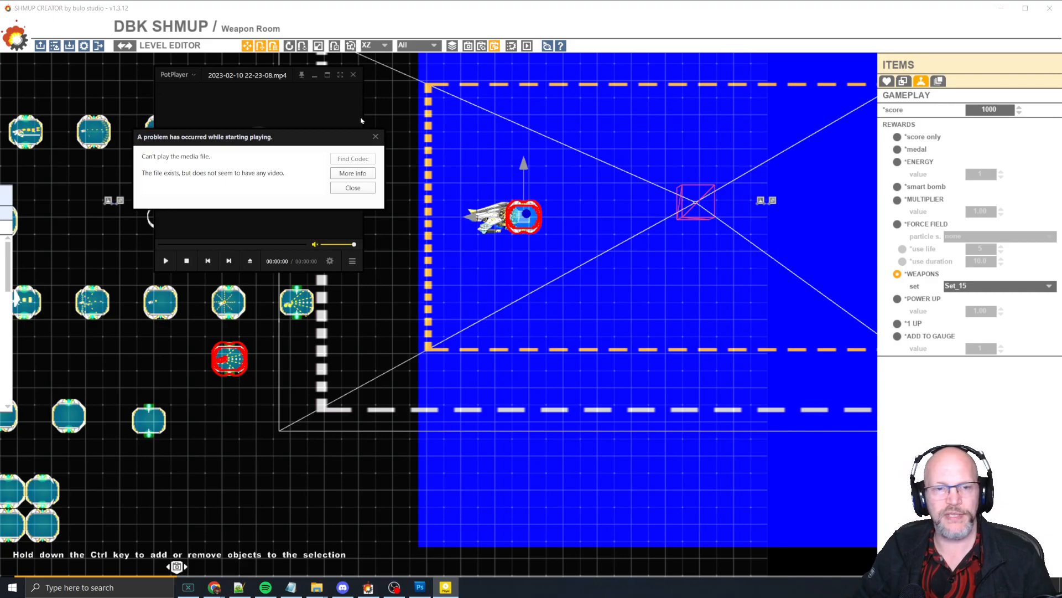
click(353, 188)
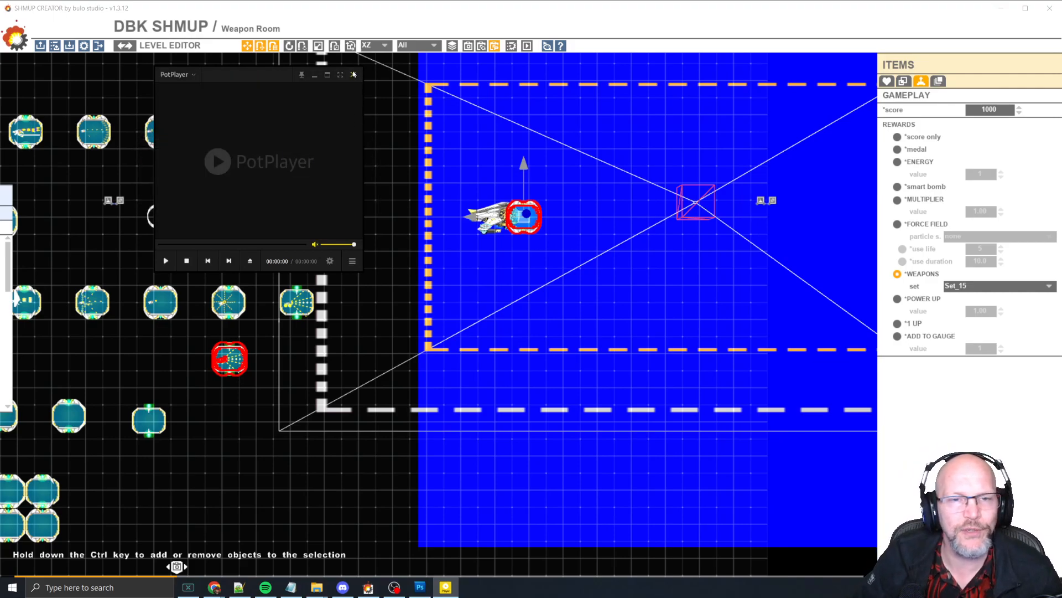
click(354, 74)
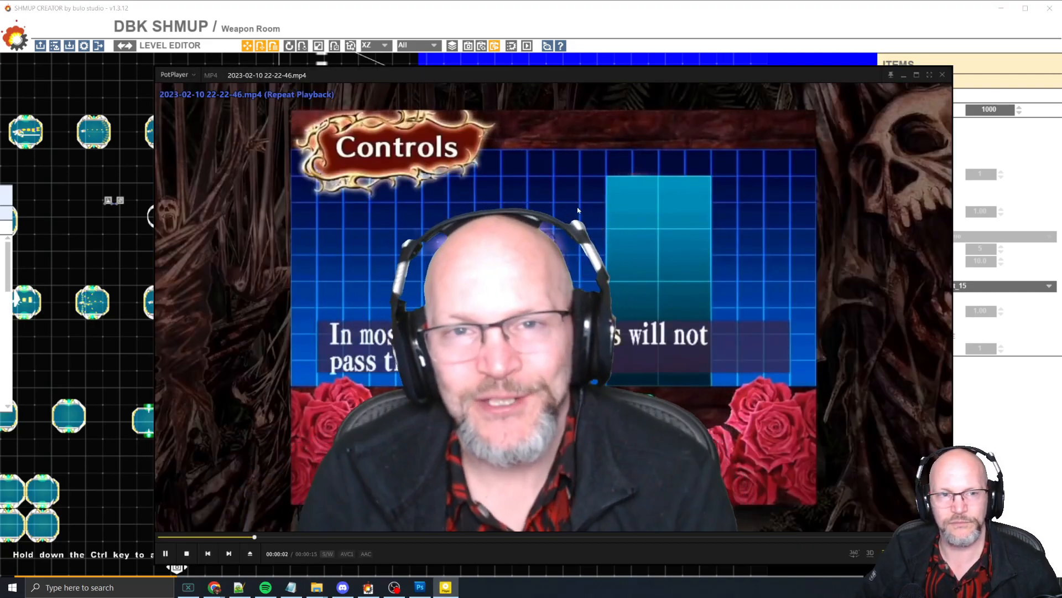
click(943, 75)
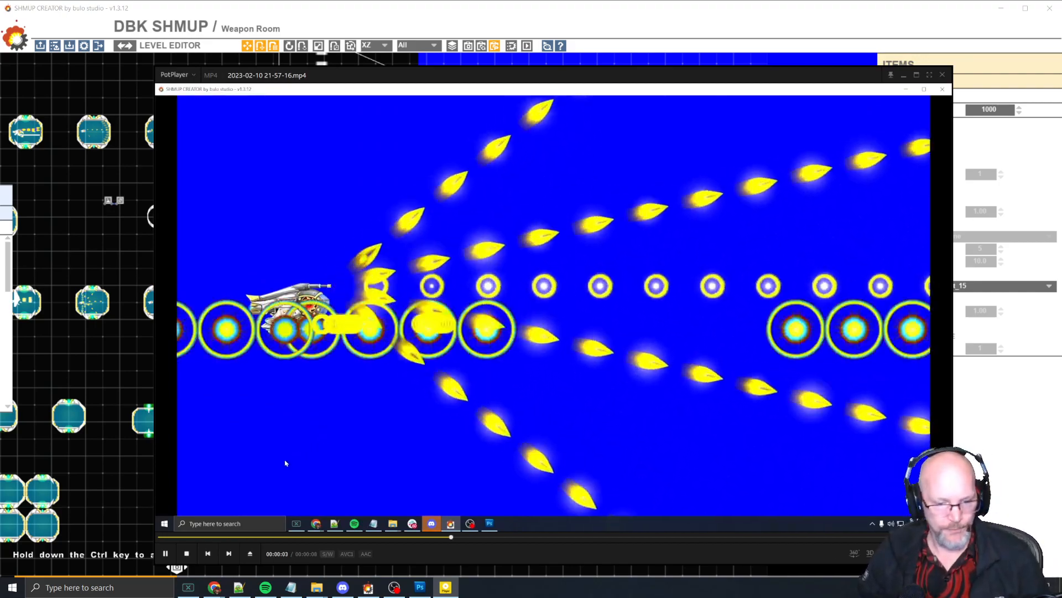
click(318, 87)
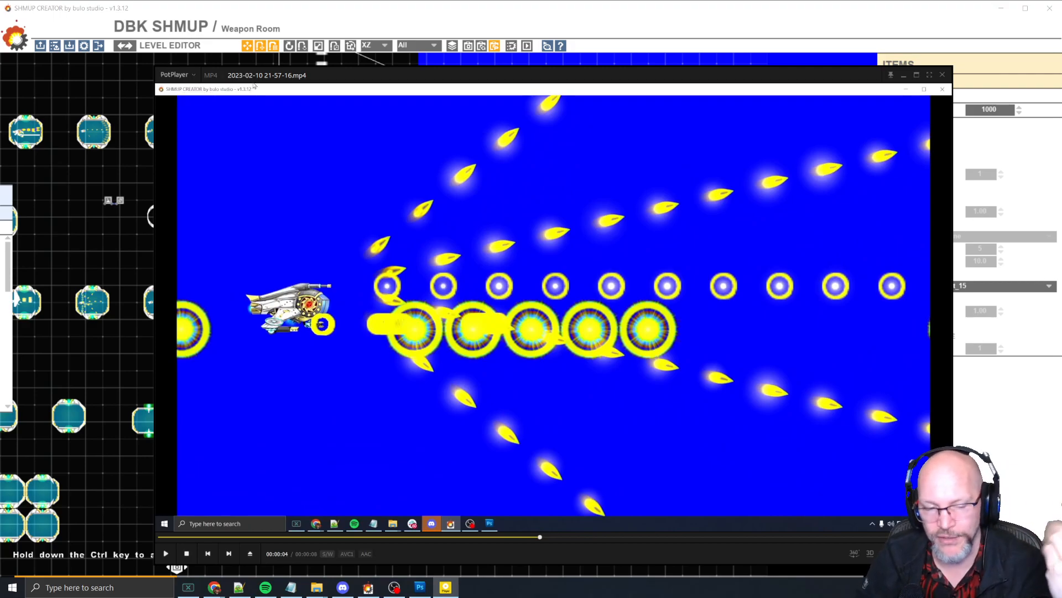
click(226, 537)
drag(224, 537, 209, 537)
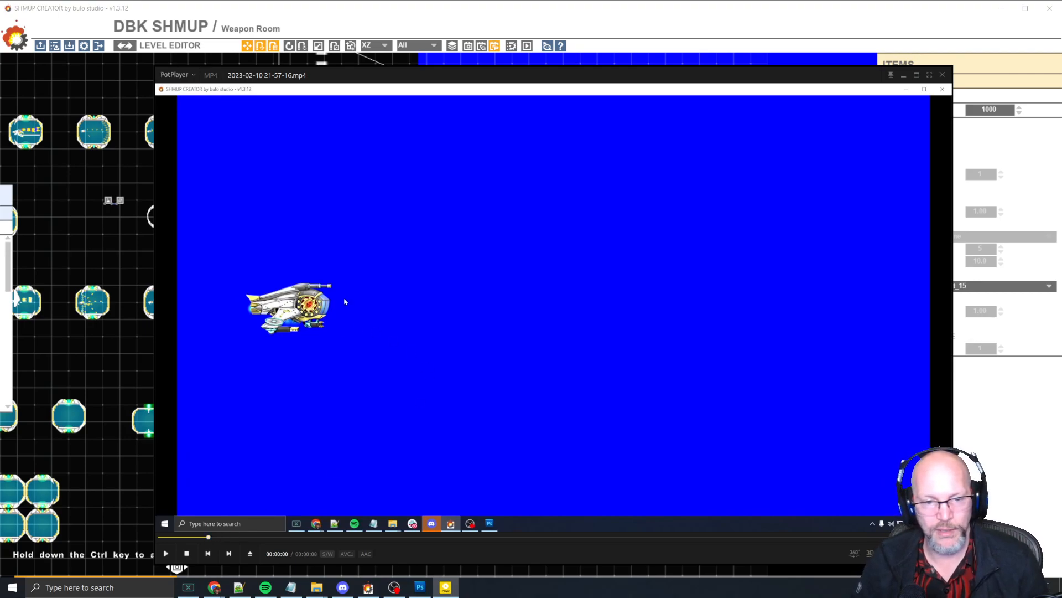
key(f)
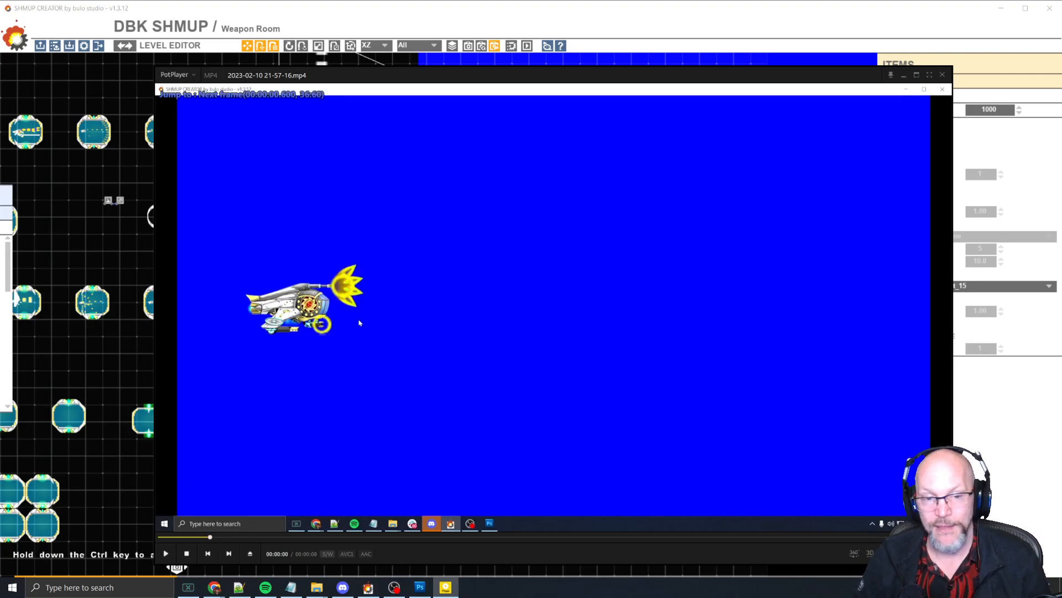
key(f)
key(f)
key(f)
key(f)
key(f)
key(f)
key(f)
key(f)
key(f)
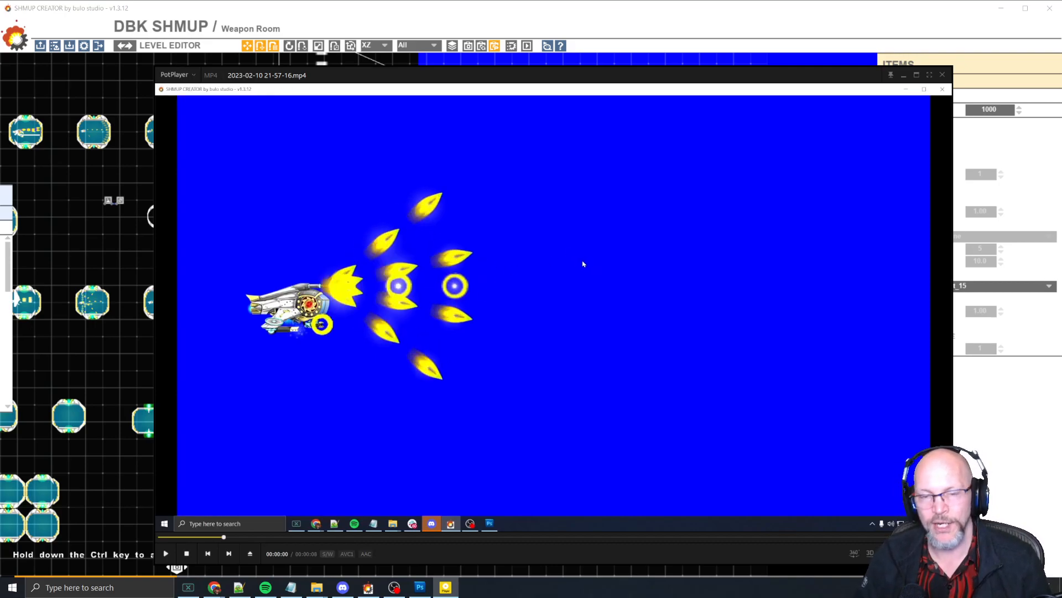
Capture the paused player window, paste it into a new Photoshop document of the captured size, and activate the Move tool.
key(super+shift+s)
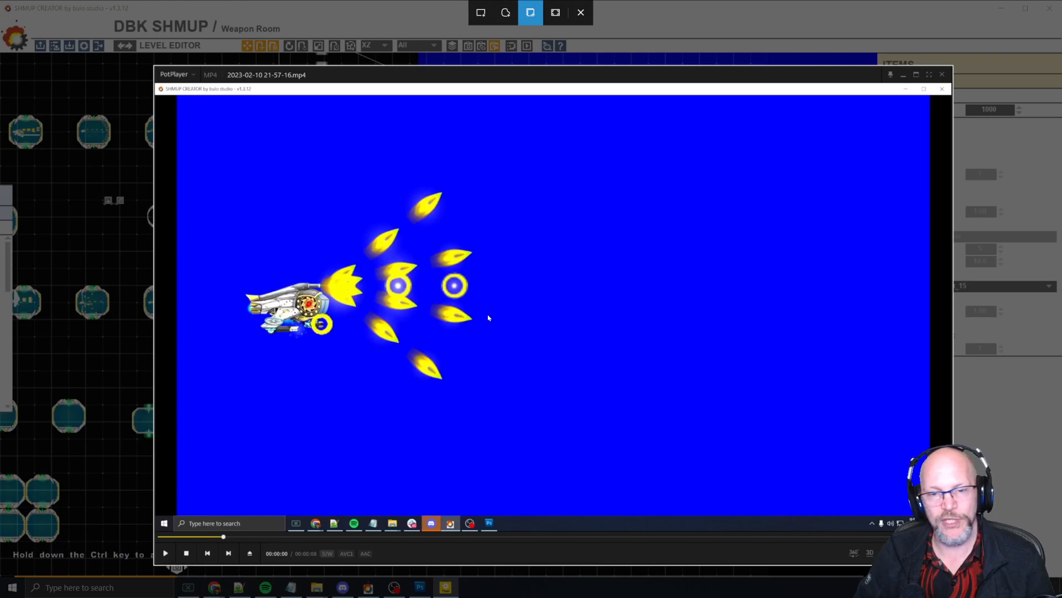
click(490, 318)
key(alt+Tab)
key(alt+Tab)
key(alt+Tab)
key(alt+Tab)
key(alt+Tab)
key(alt+Tab)
key(alt+Tab)
key(alt+Tab)
key(alt+Tab)
key(alt+f)
key(n)
key(Return)
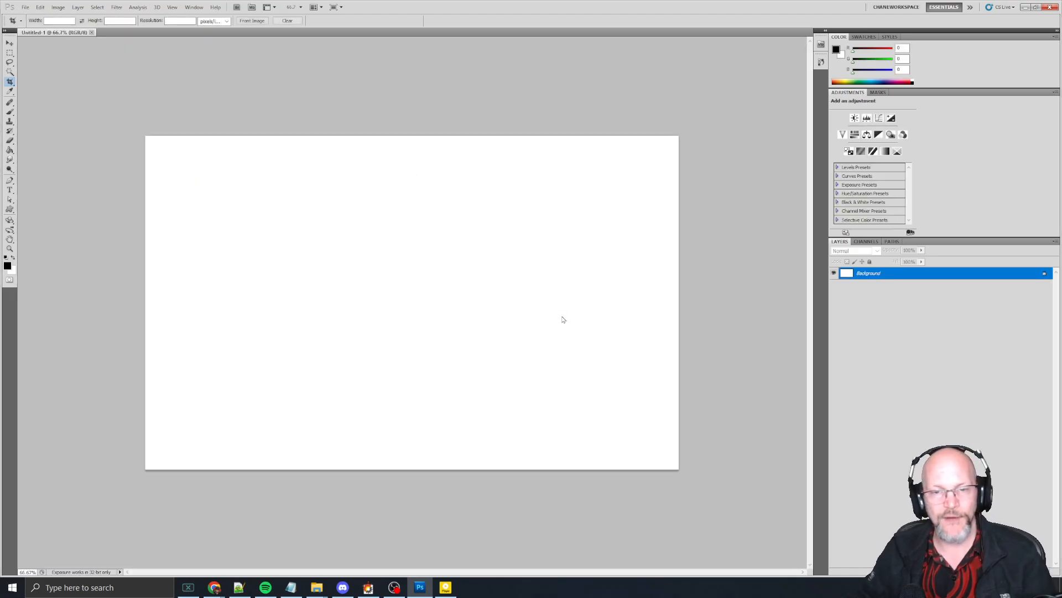
key(ctrl+v)
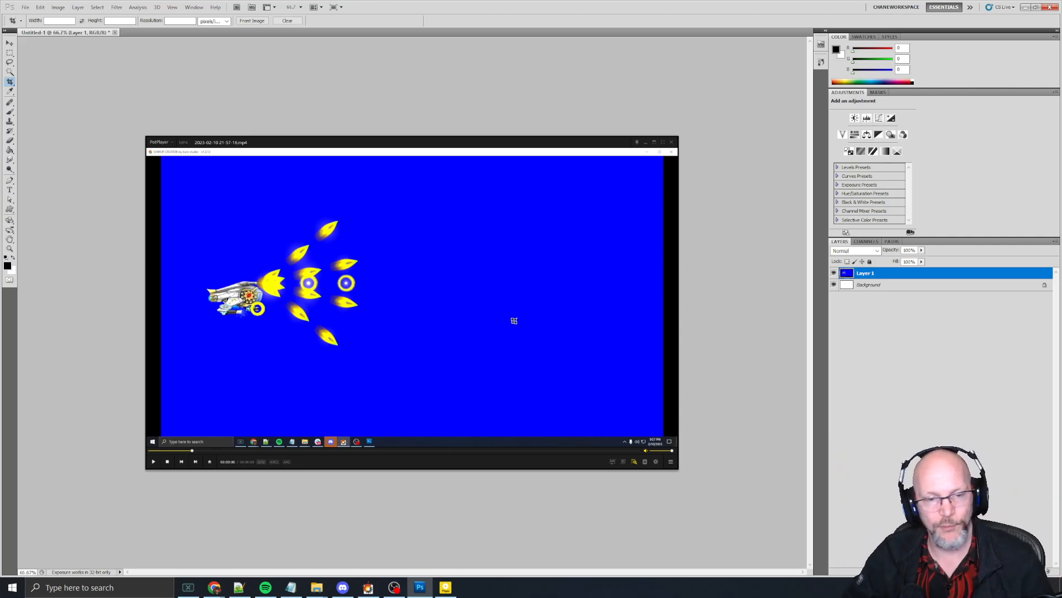
key(v)
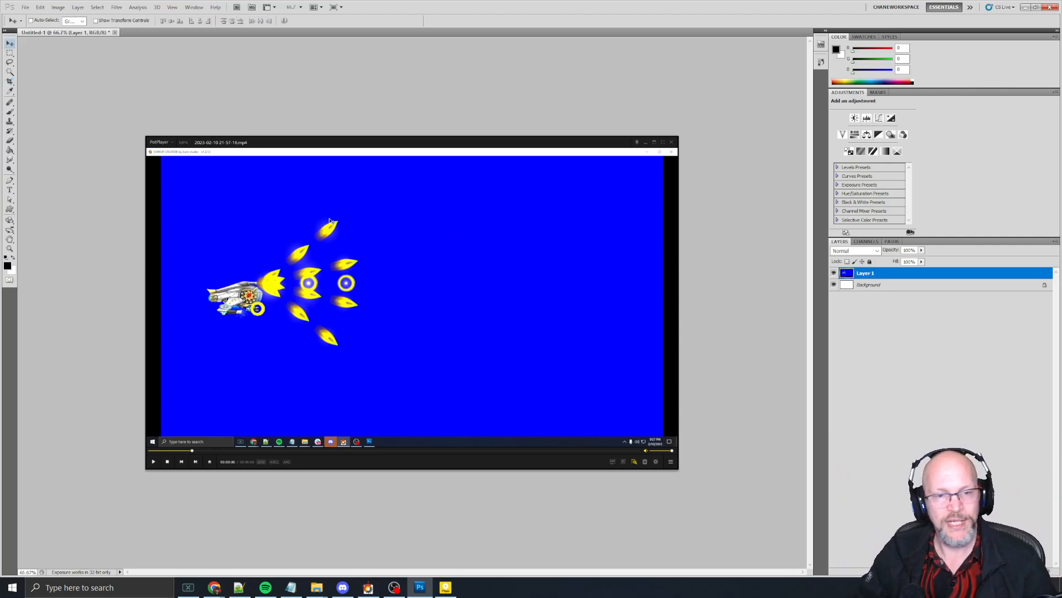
Advance the PotPlayer recording until three rings have left the ship, capture the window, and paste it as a new layer in Photoshop.
key(alt+Tab)
key(f)
key(f)
key(f)
key(f)
key(f)
key(f)
key(f)
key(f)
key(f)
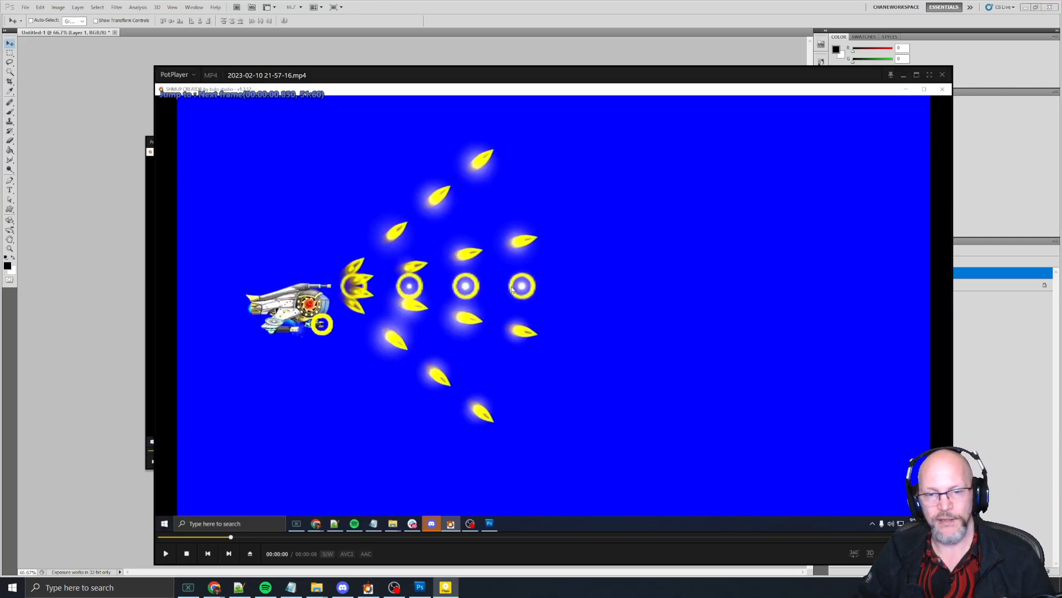
key(super+shift+s)
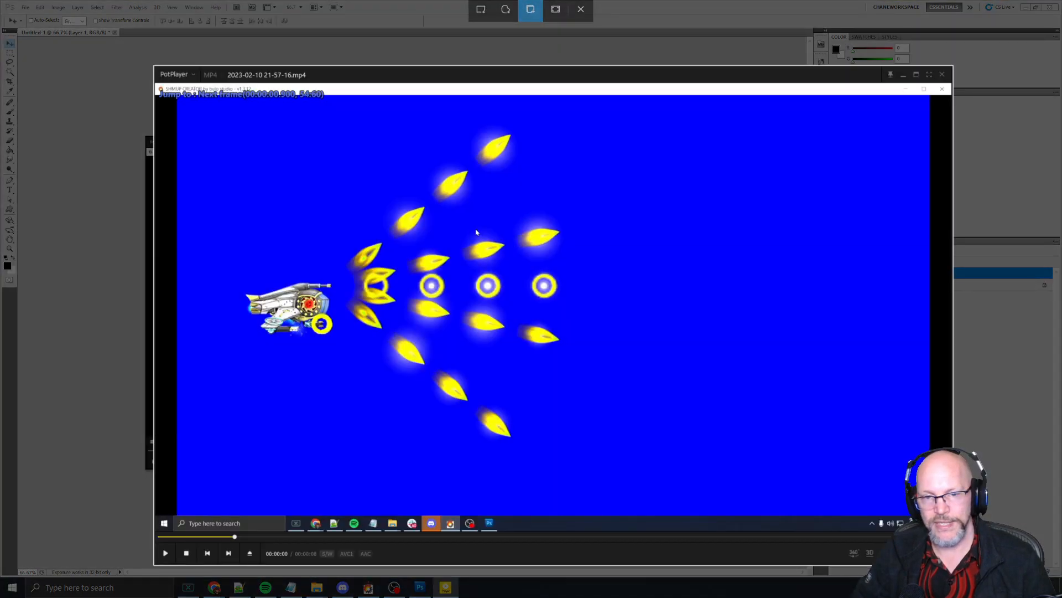
click(551, 258)
key(alt+Tab)
key(ctrl+v)
Advance the PotPlayer recording until six rings line up ahead of the ship, and paste a window capture as another Photoshop layer.
key(alt+Tab)
key(f)
key(f)
key(f)
key(f)
key(f)
key(f)
key(f)
key(f)
key(f)
key(f)
key(f)
key(f)
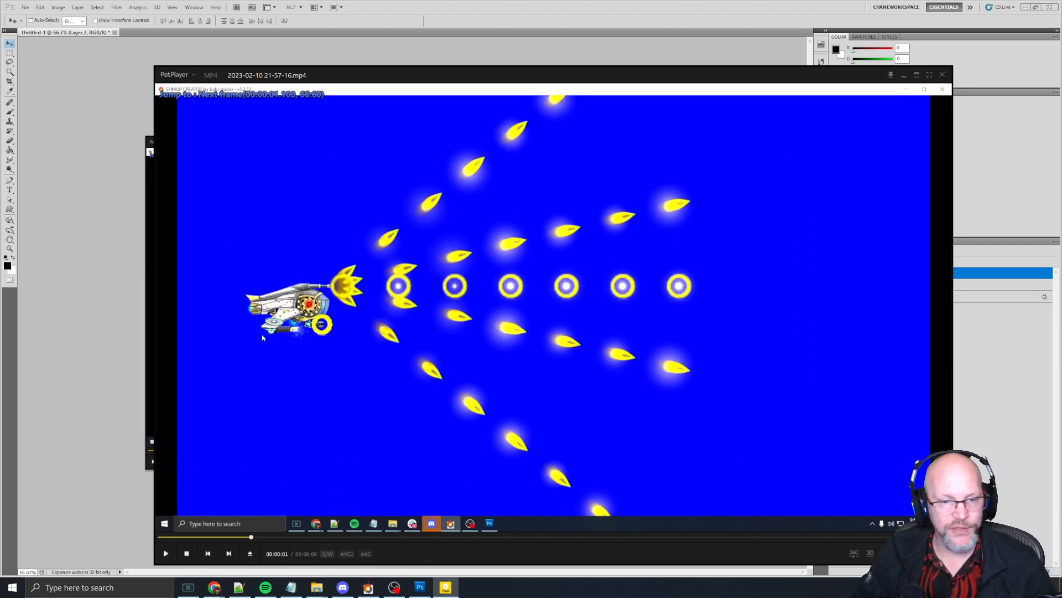
key(super+shift+s)
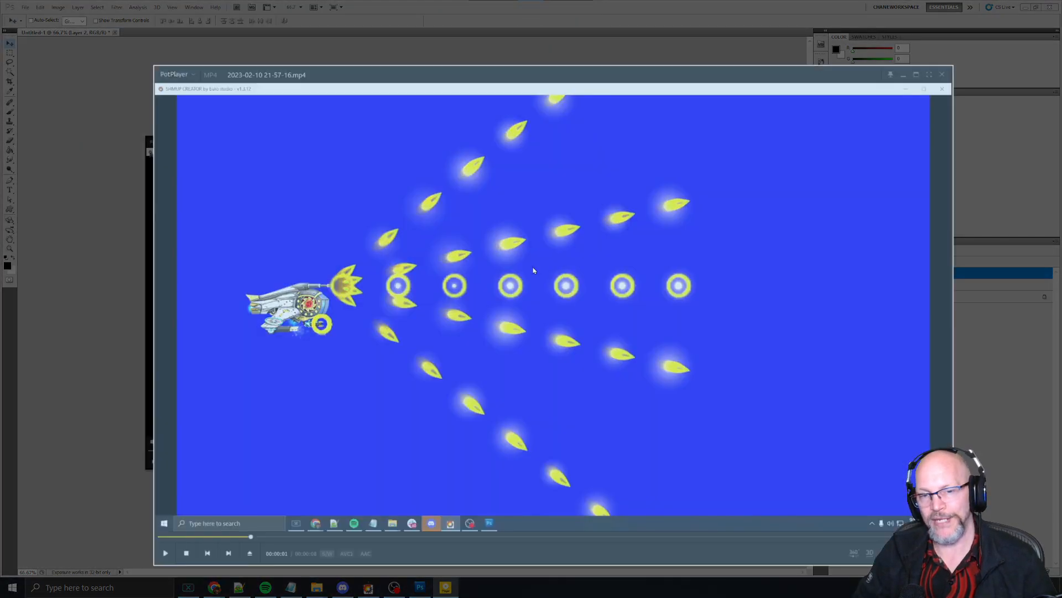
click(534, 271)
key(alt+Tab)
key(ctrl+v)
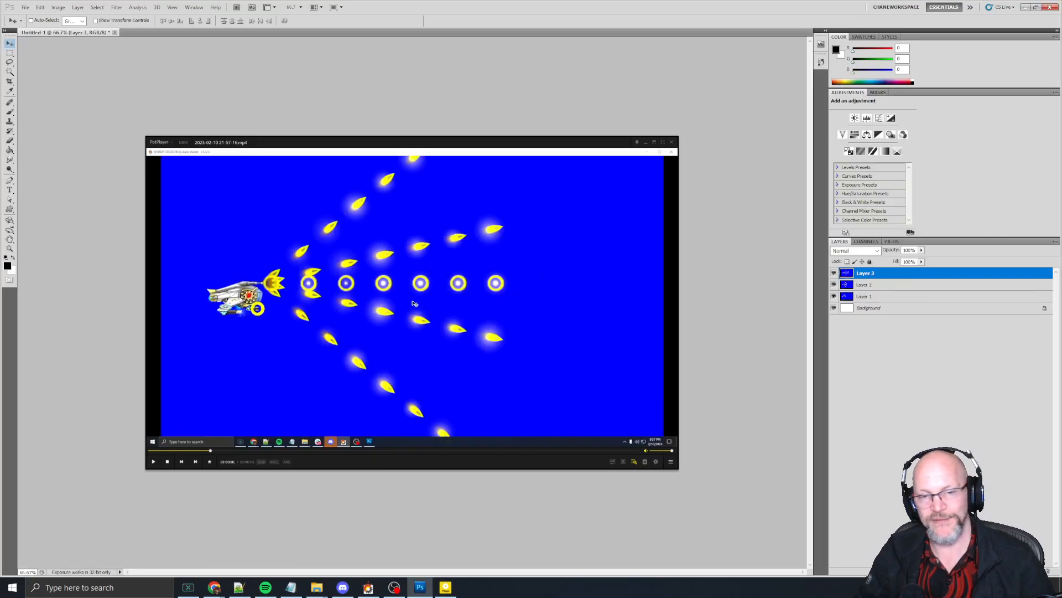
Paste a capture of the PotPlayer frame where large rings first surround the ship as a new Photoshop layer, and delete the Background layer.
key(alt+Tab)
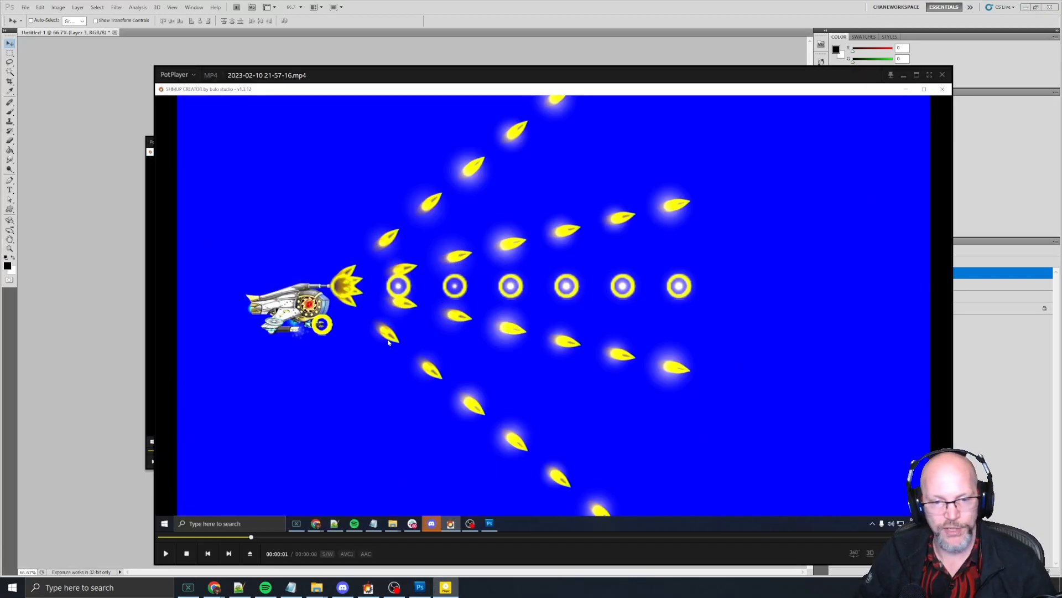
key(f)
key(f)
key(f)
key(f)
key(f)
key(f)
key(f)
key(d)
key(d)
key(d)
key(d)
key(d)
key(d)
key(d)
key(d)
key(d)
key(d)
key(d)
key(d)
key(d)
key(d)
key(f)
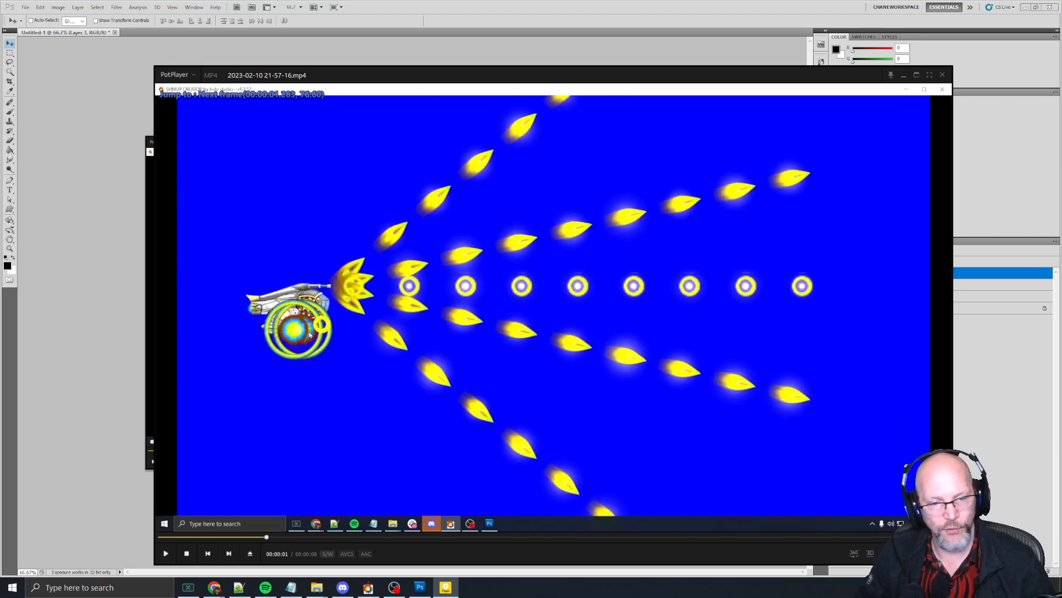
key(super+shift+s)
click(415, 200)
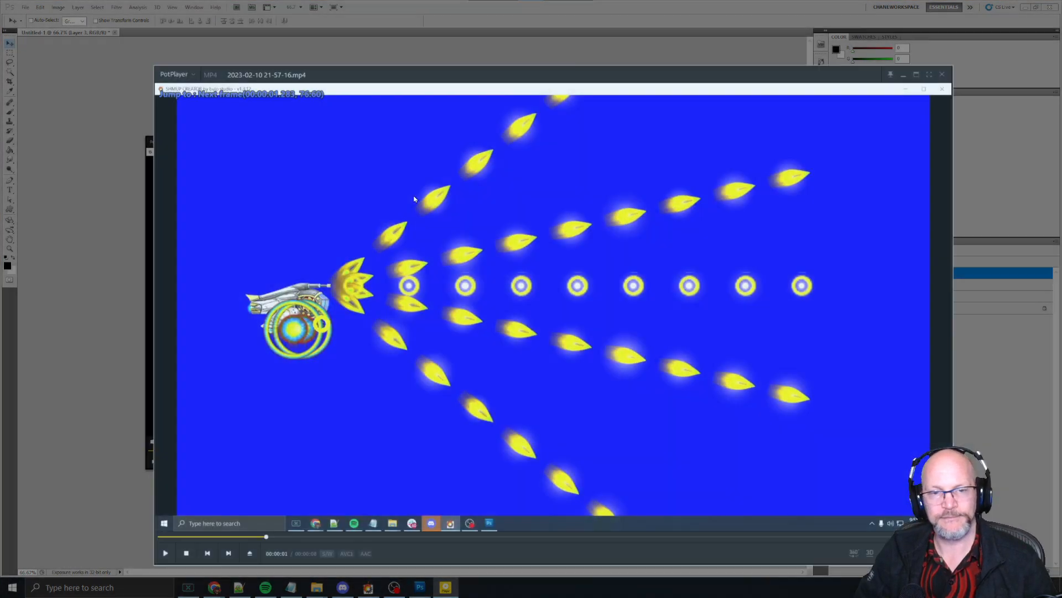
key(alt+Tab)
key(ctrl+v)
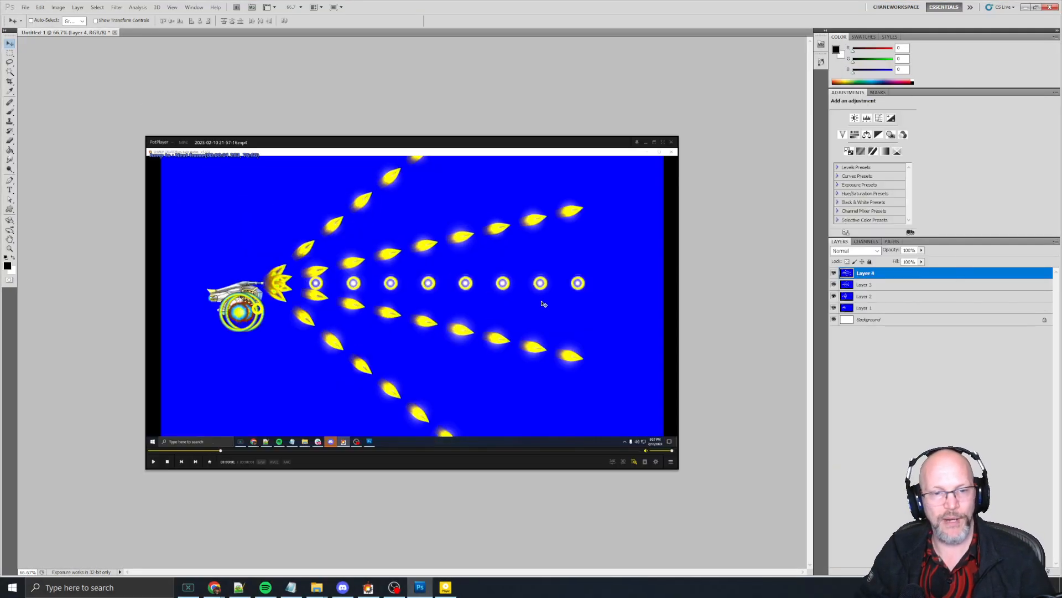
click(878, 323)
key(Delete)
Advance the PotPlayer recording until five large rings cross the ship, and paste a window capture as the top layer in Photoshop.
key(alt+Tab)
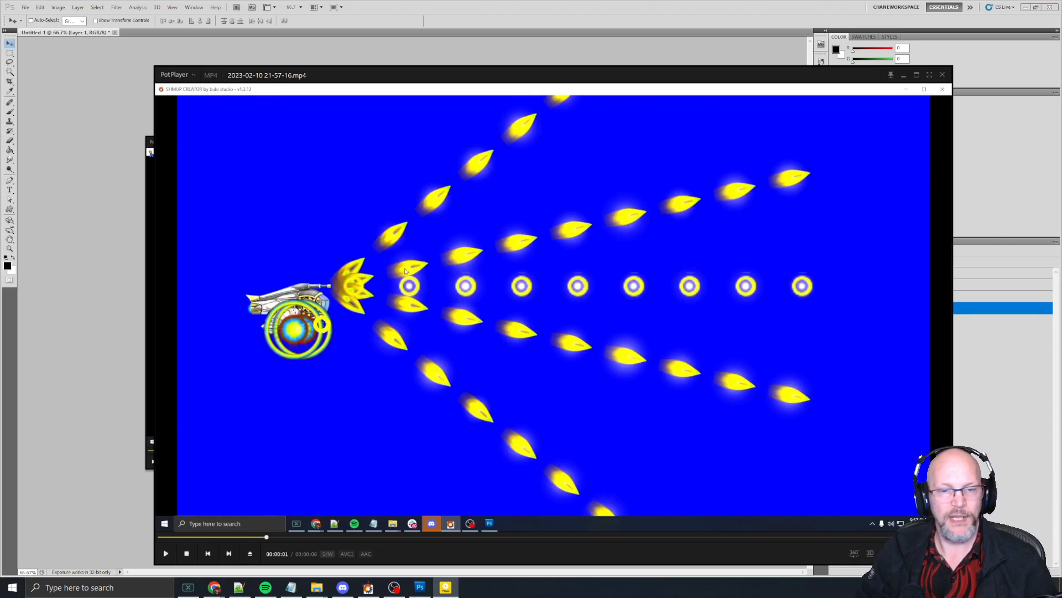
scroll(404, 270, down, 1)
key(f)
key(f)
key(f)
key(f)
key(f)
key(f)
key(f)
key(f)
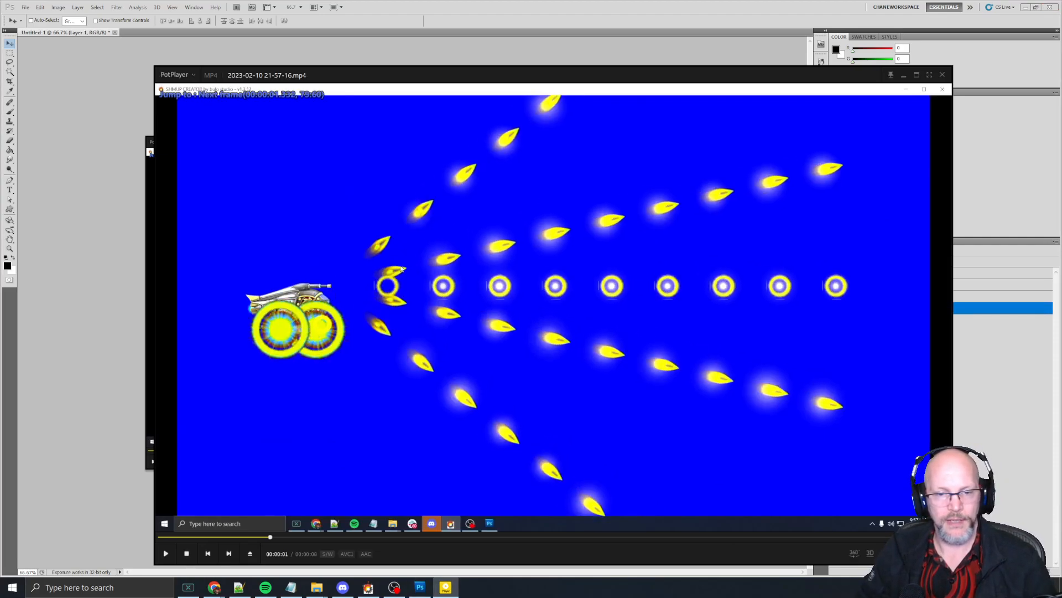
key(f)
key(f)
key(f)
key(f)
key(f)
key(f)
key(f)
key(f)
key(f)
key(f)
key(f)
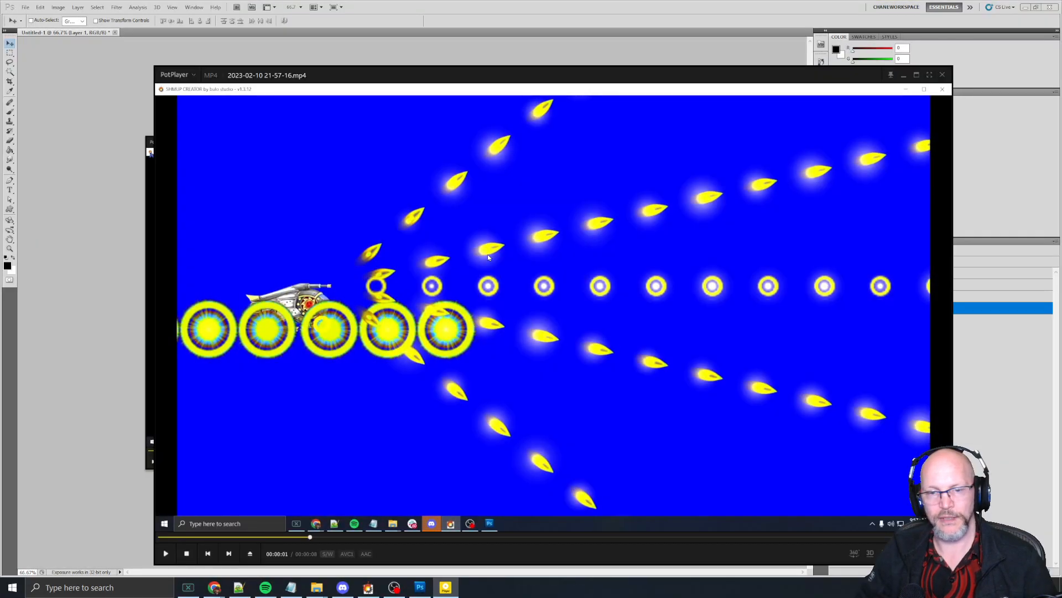
key(f)
drag(870, 305, 884, 270)
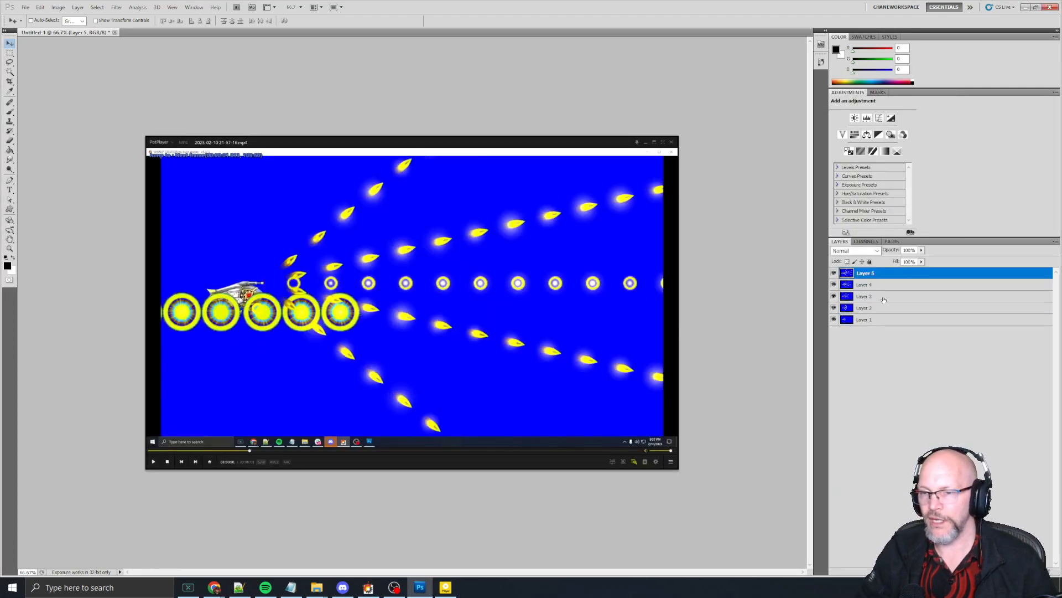
click(446, 286)
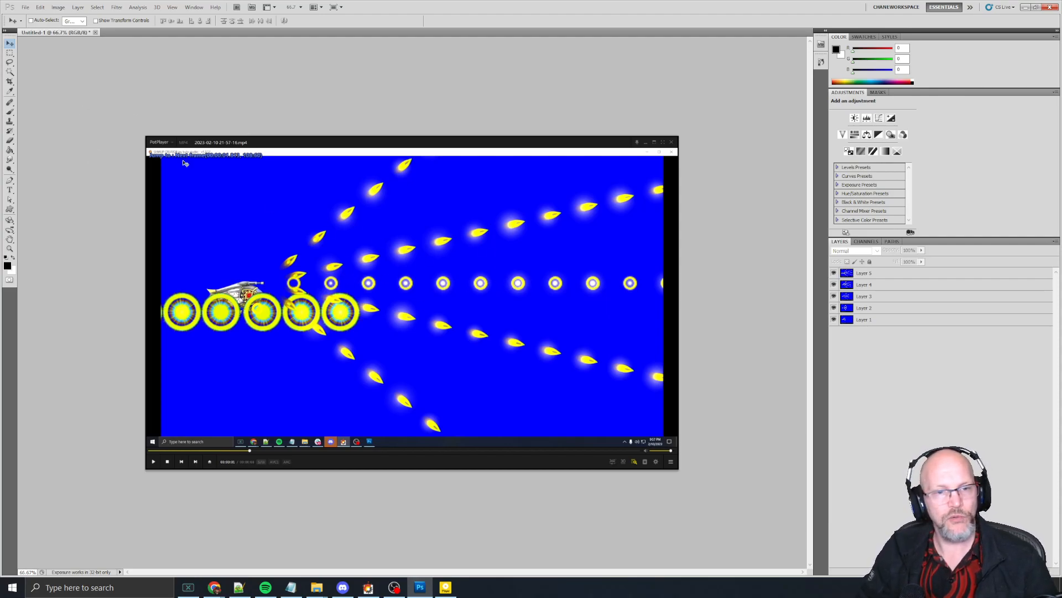
Close the untitled Photoshop document of pasted captures without saving it.
key(alt+Tab)
click(104, 100)
click(531, 216)
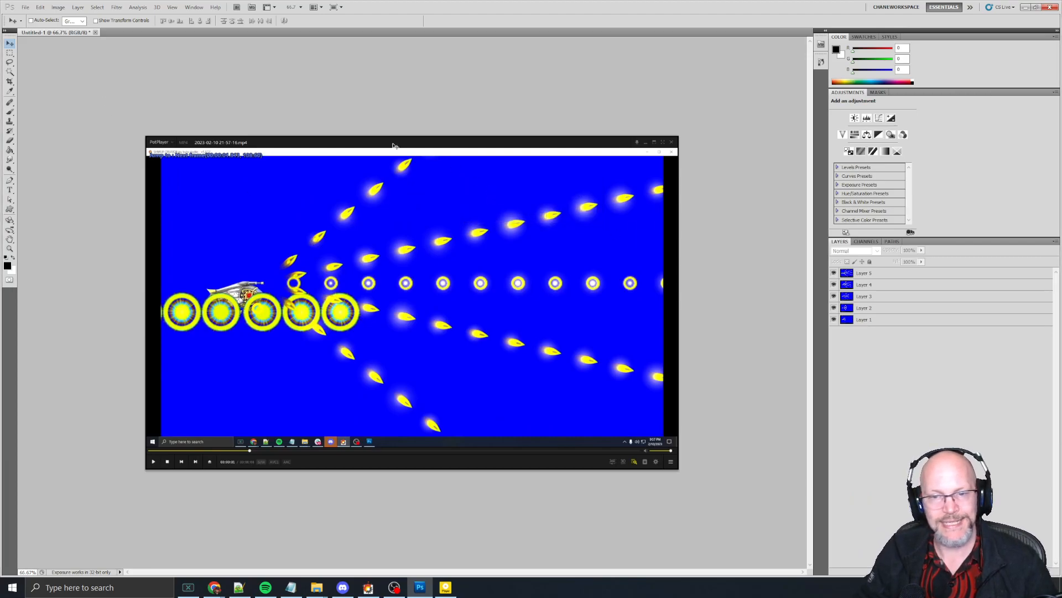
click(148, 100)
click(532, 216)
key(ctrl+w)
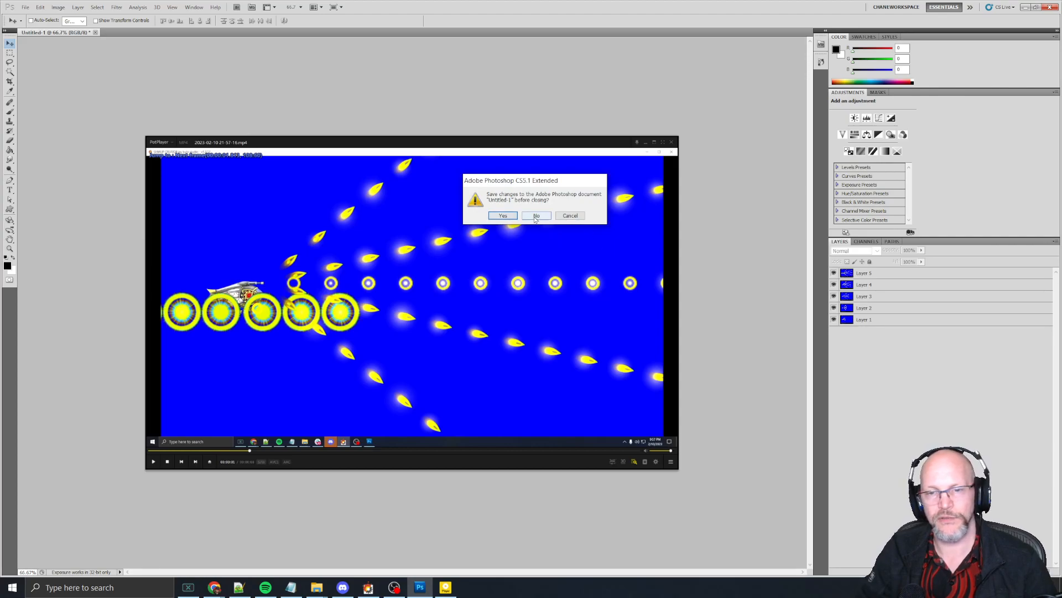
click(535, 216)
Switch to the File Explorer windows and open the finished Set14.psd in Photoshop.
key(alt+Tab)
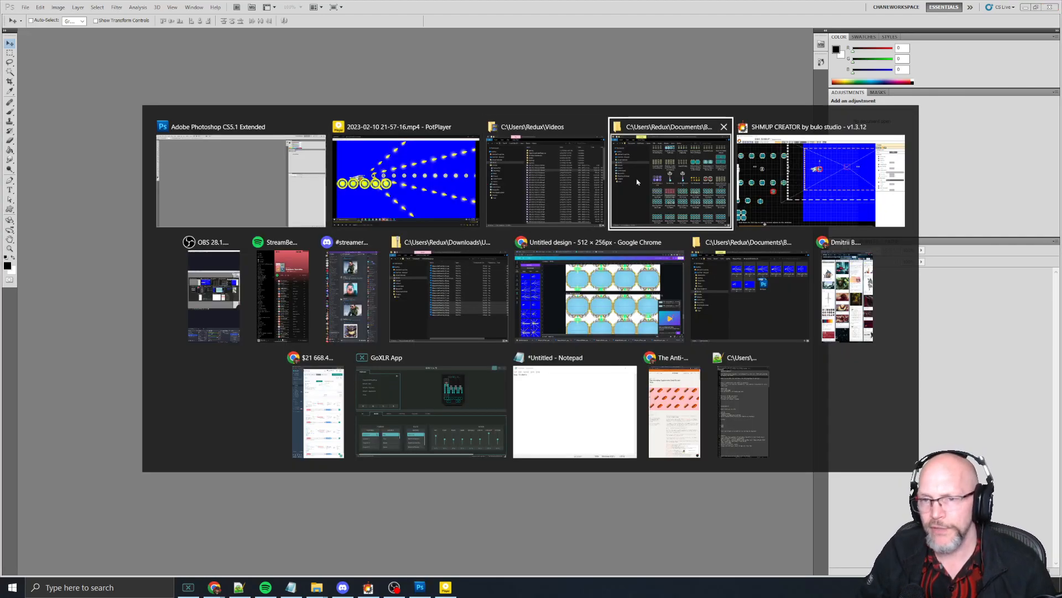
key(alt+Tab)
key(alt+shift+Tab)
key(alt+shift+Tab)
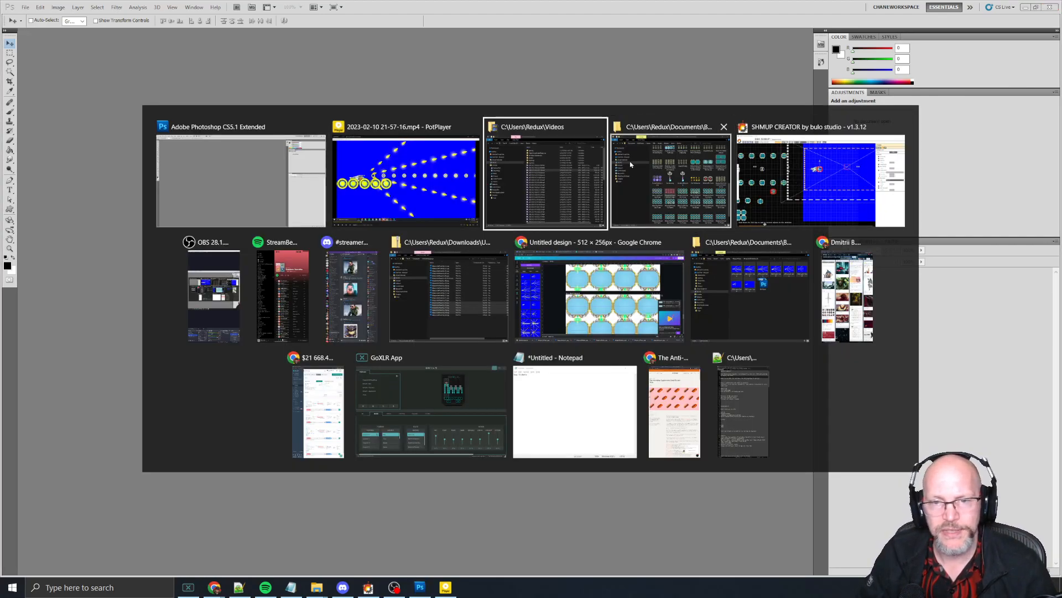
click(535, 201)
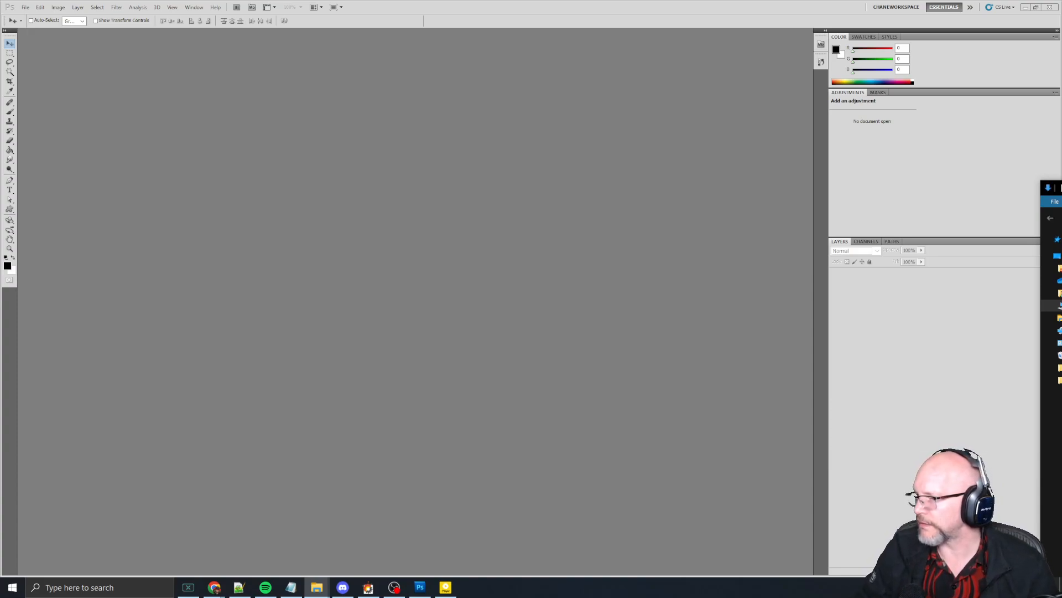
key(alt+Tab)
key(alt+Tab)
key(alt+Tab)
key(alt+Tab)
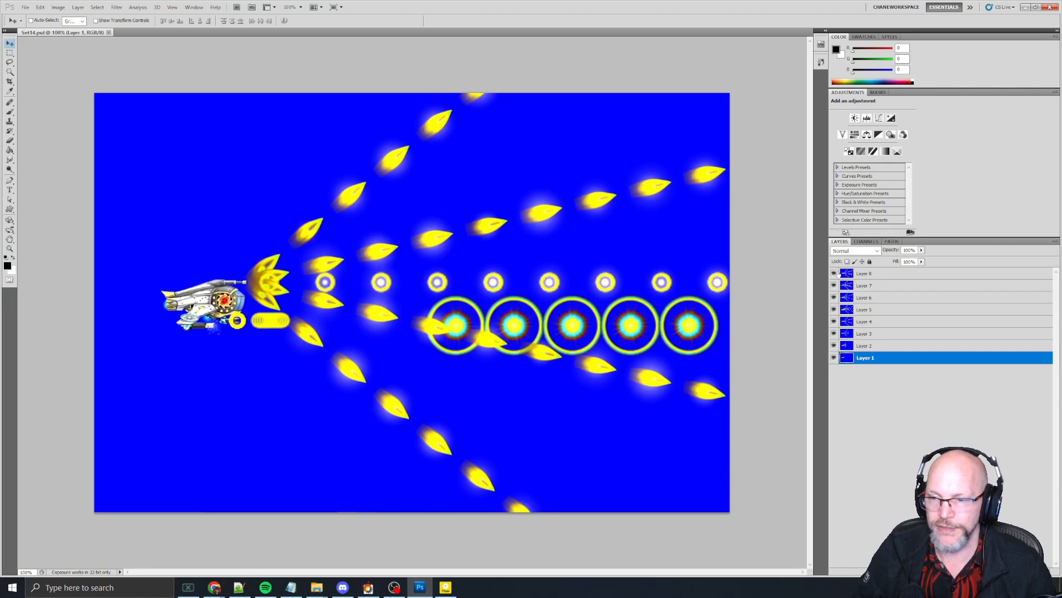
Show Layers 2 to 8 of Set14.psd one after another from the bottom up to preview the weapon-fire frames.
click(834, 346)
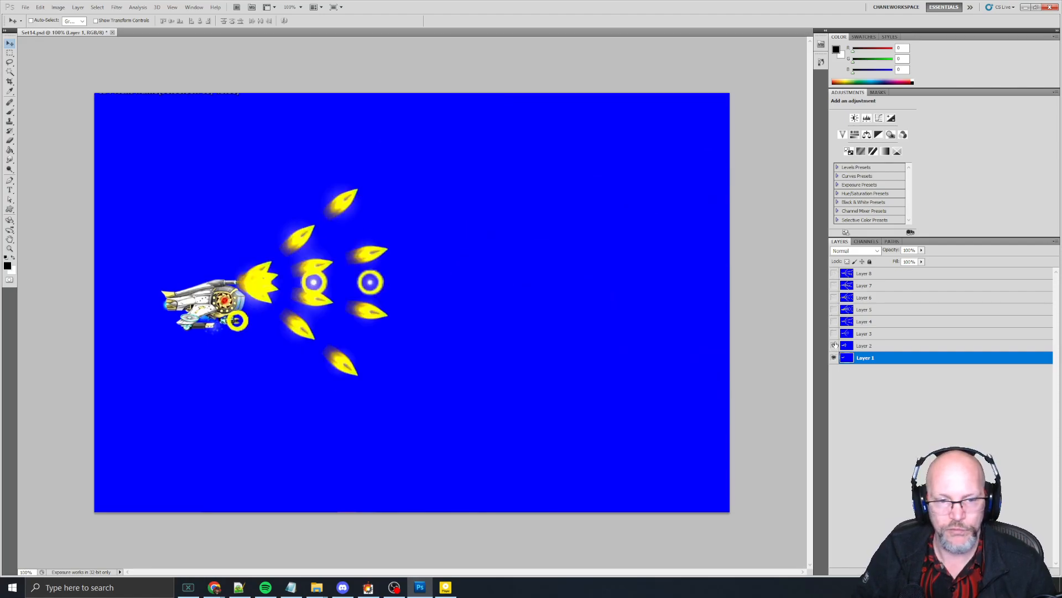
click(834, 333)
click(834, 322)
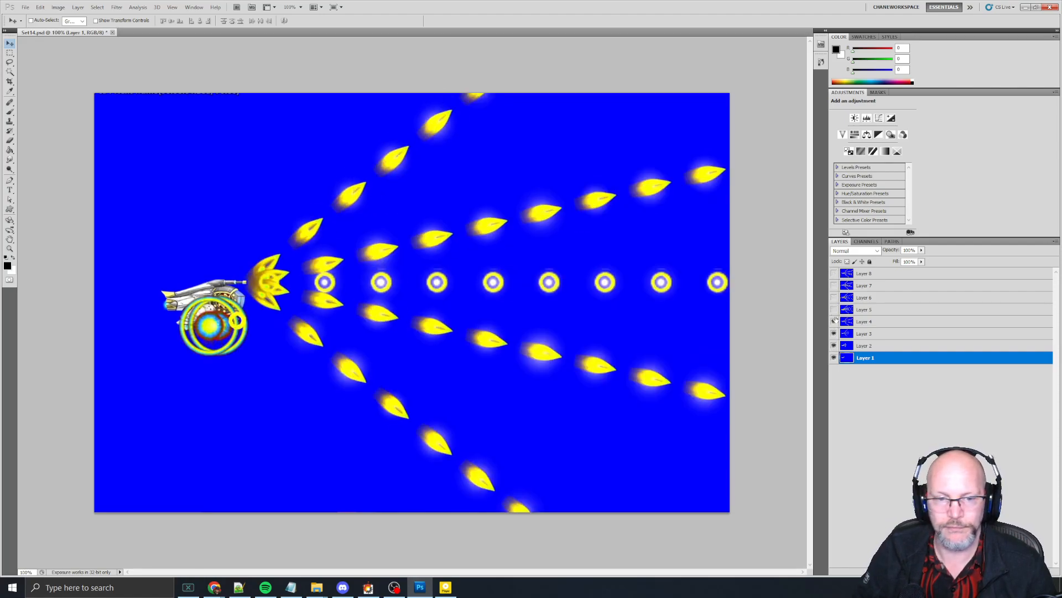
click(834, 310)
click(833, 298)
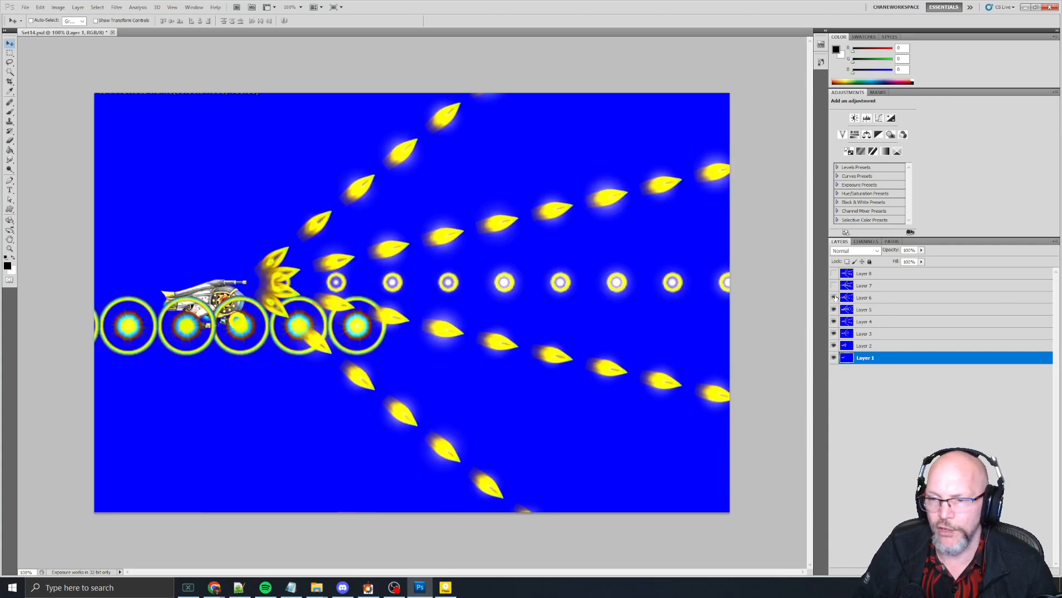
click(834, 286)
click(834, 273)
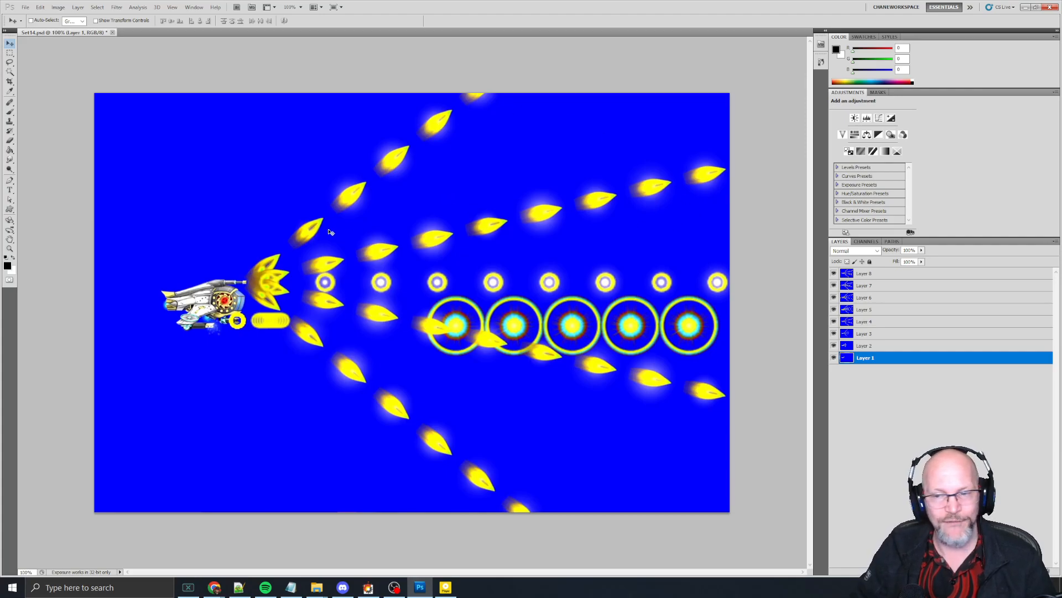
Capture the PotPlayer window and paste it into a new Photoshop document of the default size.
key(alt+Tab)
key(alt+Tab)
key(alt+Tab)
key(alt+Tab)
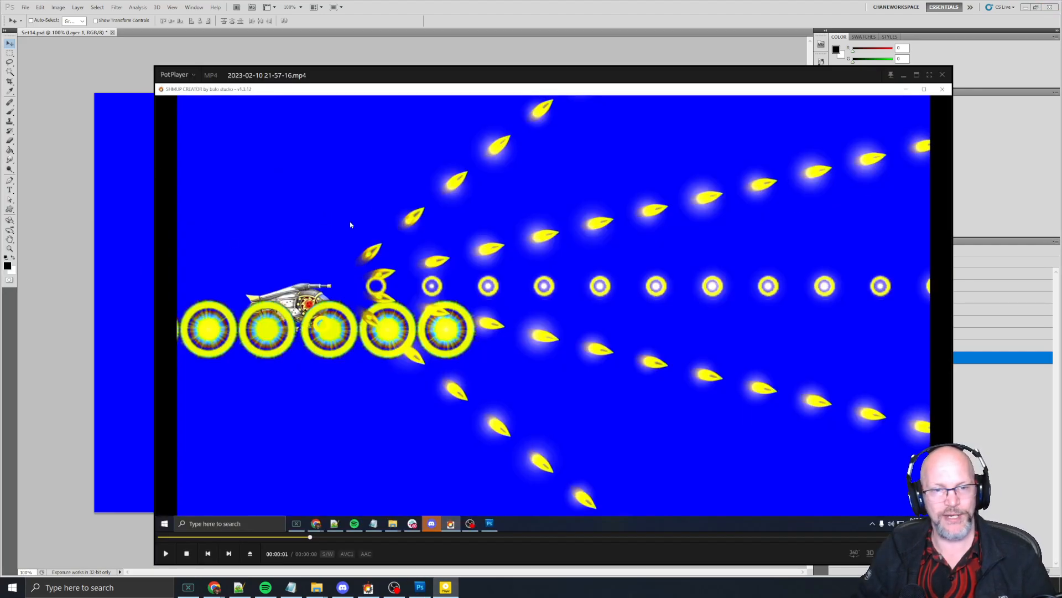
key(alt+Tab)
key(ctrl+v)
key(alt+f)
key(n)
key(Return)
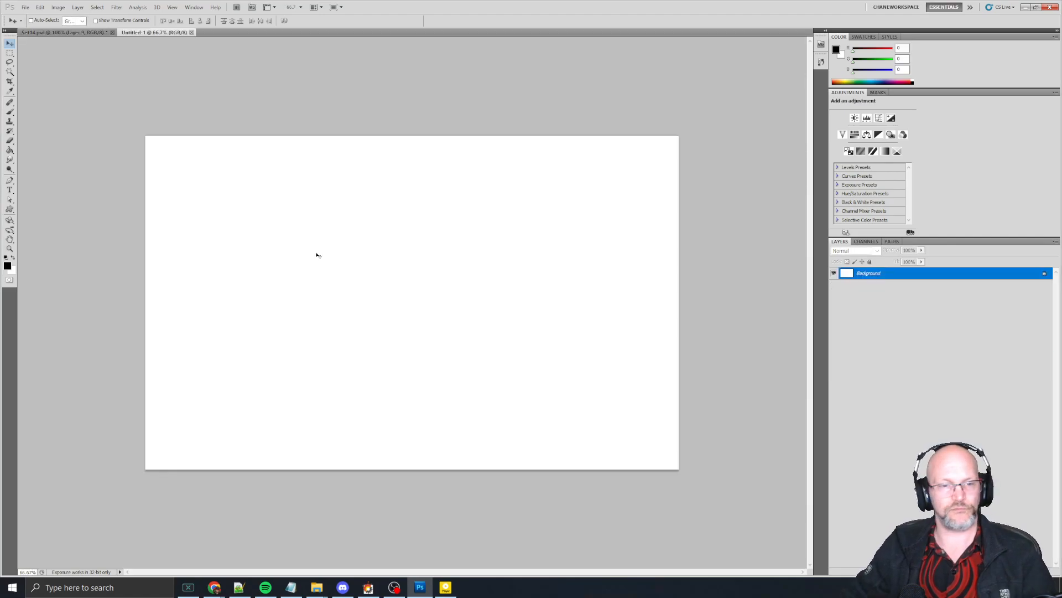
key(ctrl+v)
Crop the pasted capture to the blue game area around the ship, and close the document without saving.
key(c)
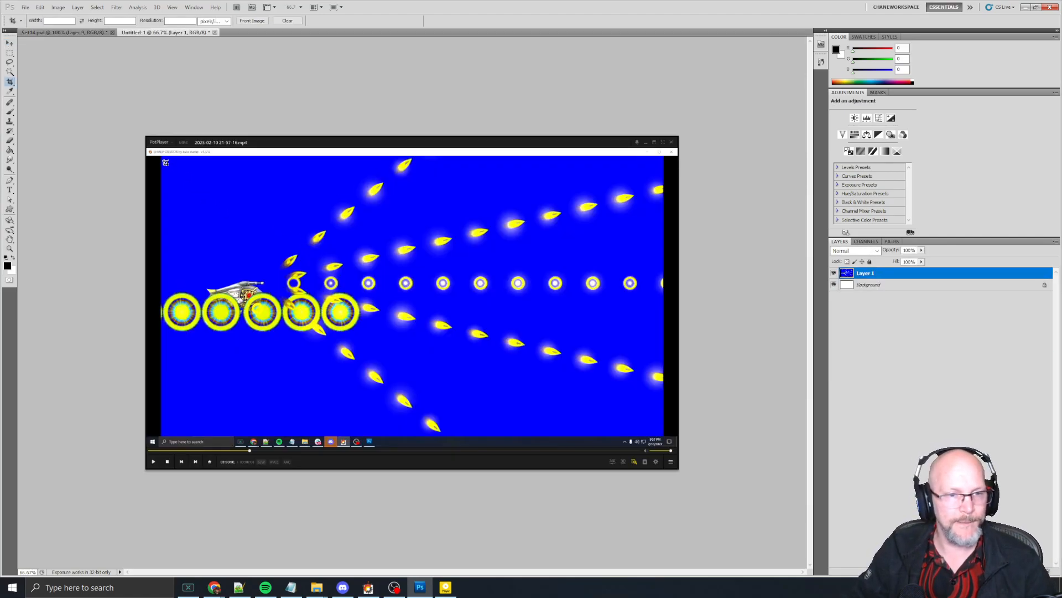
mouse_move(162, 156)
mouse_down()
mouse_move(340, 307)
mouse_move(513, 411)
mouse_move(672, 411)
mouse_move(663, 436)
mouse_move(422, 437)
mouse_move(498, 435)
mouse_move(489, 436)
mouse_up()
key(Return)
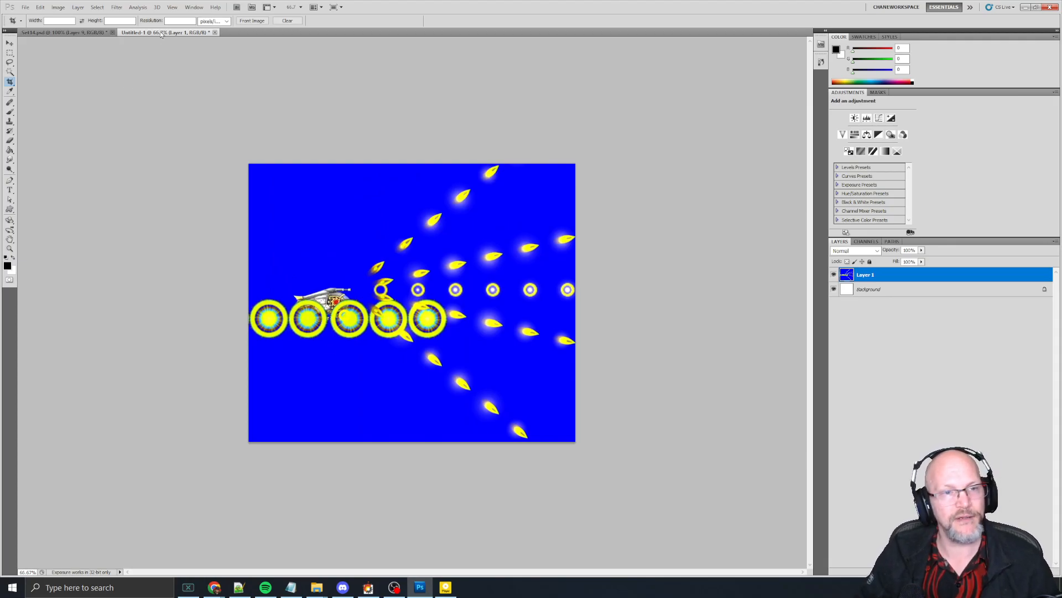
key(ctrl+w)
click(536, 219)
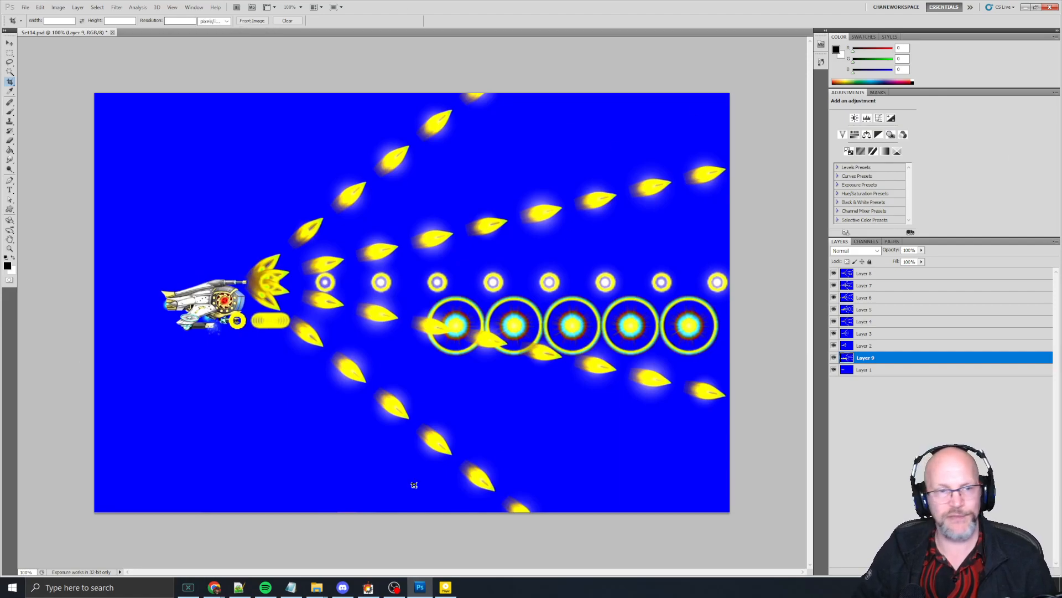
Examine the Export Layers To Files script options for Set14.psd, and close the dialog without exporting.
alt+scroll(387, 260, down, 5)
alt+scroll(385, 244, up, 2)
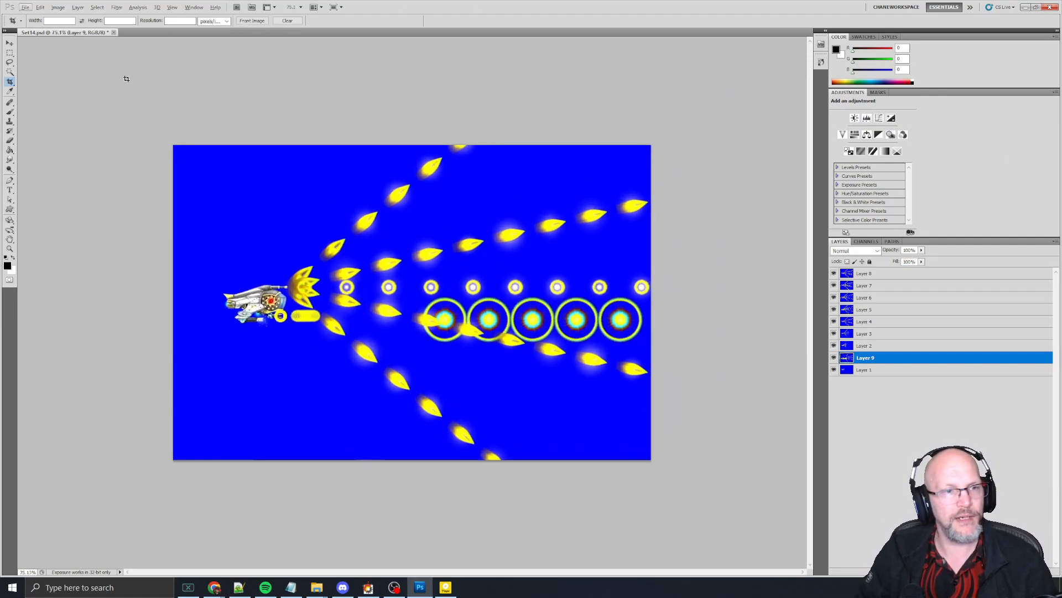
click(25, 6)
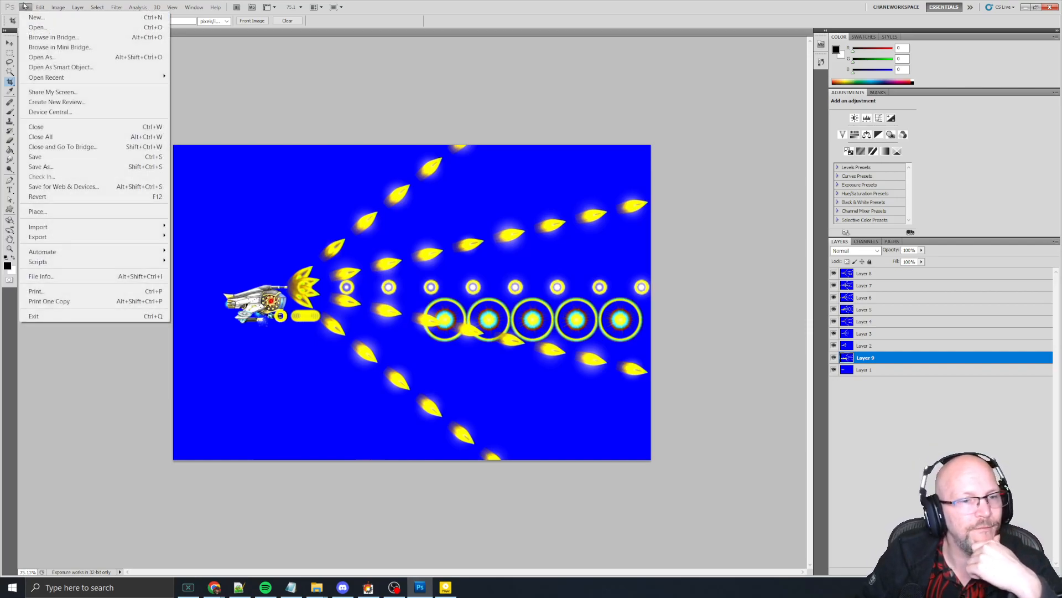
mouse_move(79, 266)
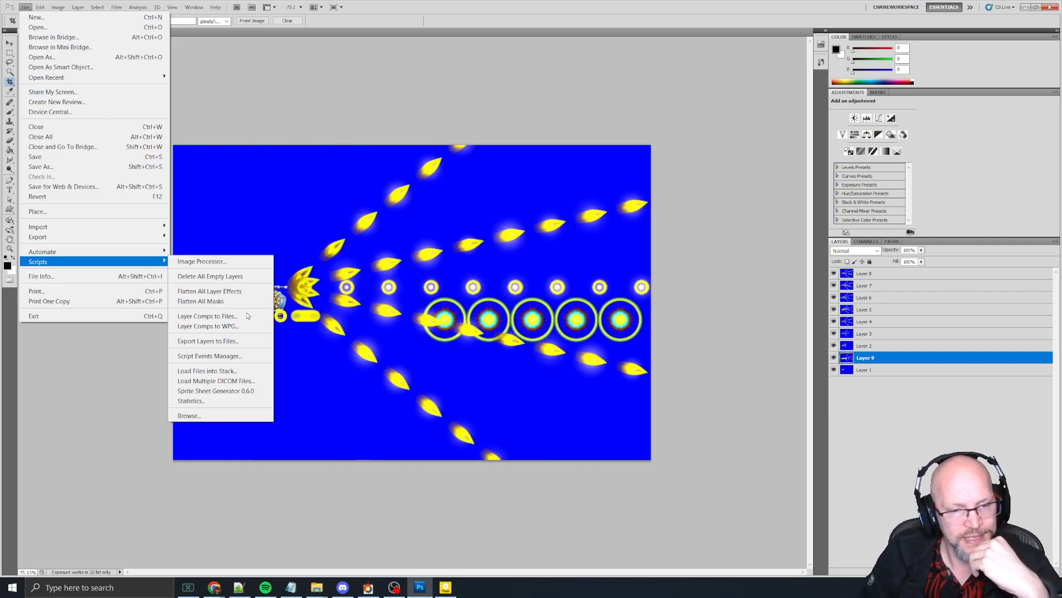
click(248, 342)
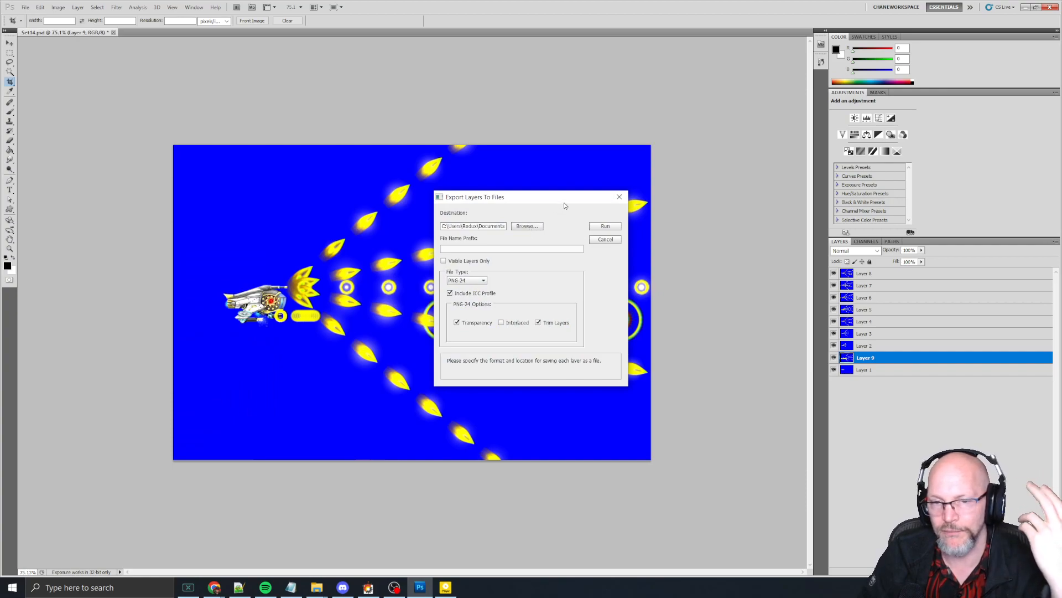
drag(569, 196, 470, 191)
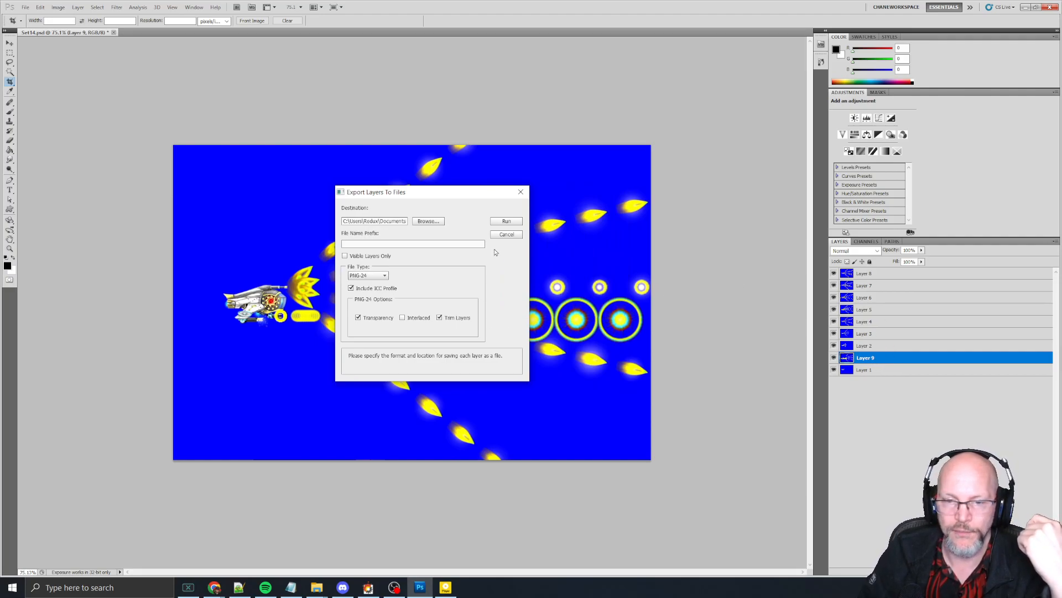
click(505, 234)
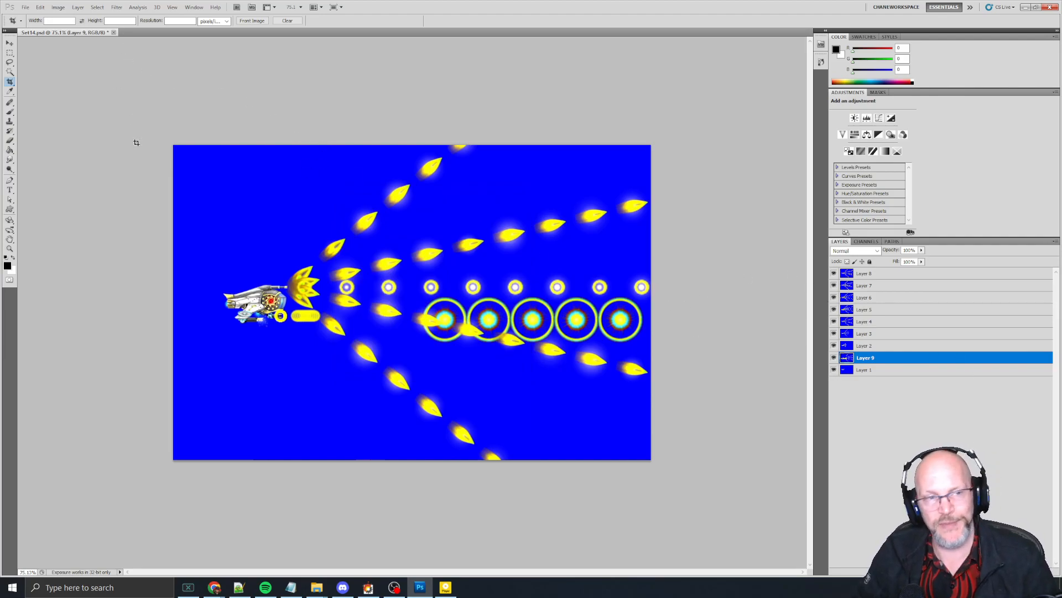
Close Set14.psd without saving, and switch to the 512 × 256 px Canva design in Chrome.
key(v)
key(ctrl+w)
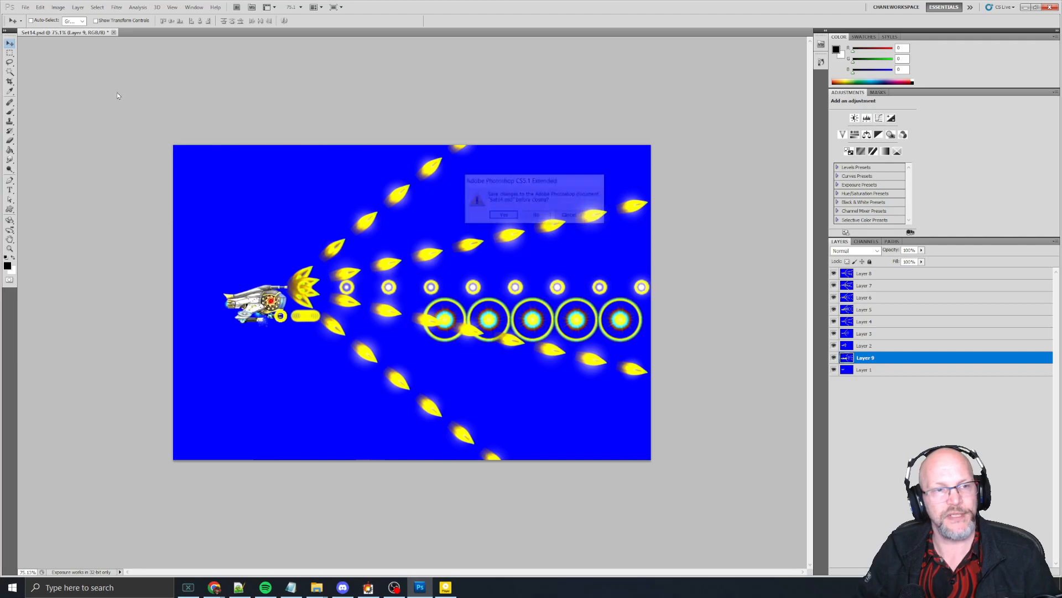
click(537, 216)
key(alt+Tab)
key(Tab)
key(Tab)
key(Tab)
key(Tab)
key(Tab)
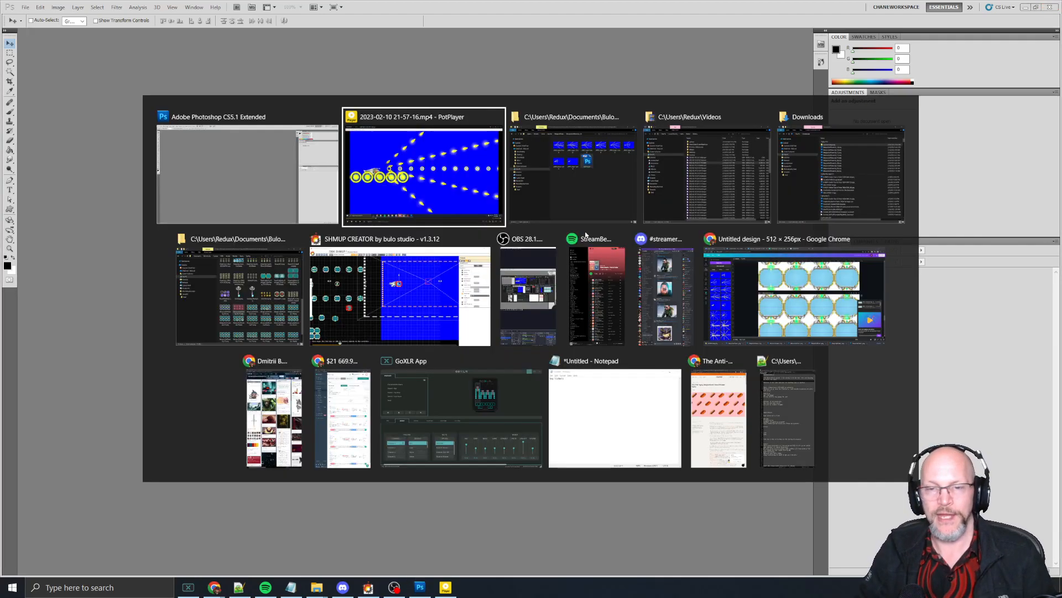
key(Tab)
key(Tab)
key(Tab)
key(Tab)
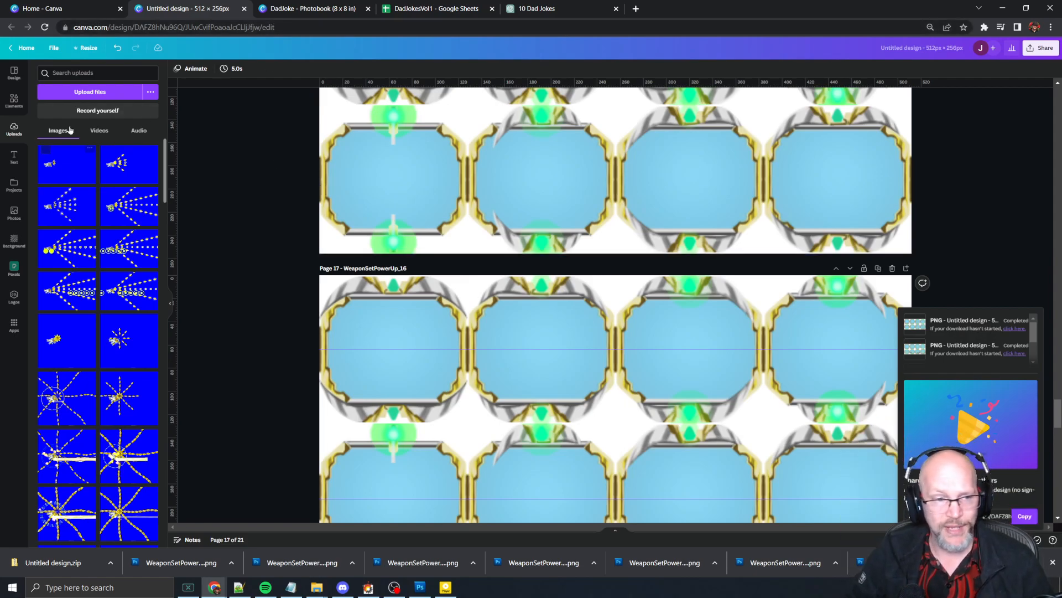
Rename the Canva design as PlayerWeaponPlateAnimationsd_512x256.
ctrl+scroll(321, 193, down, 1)
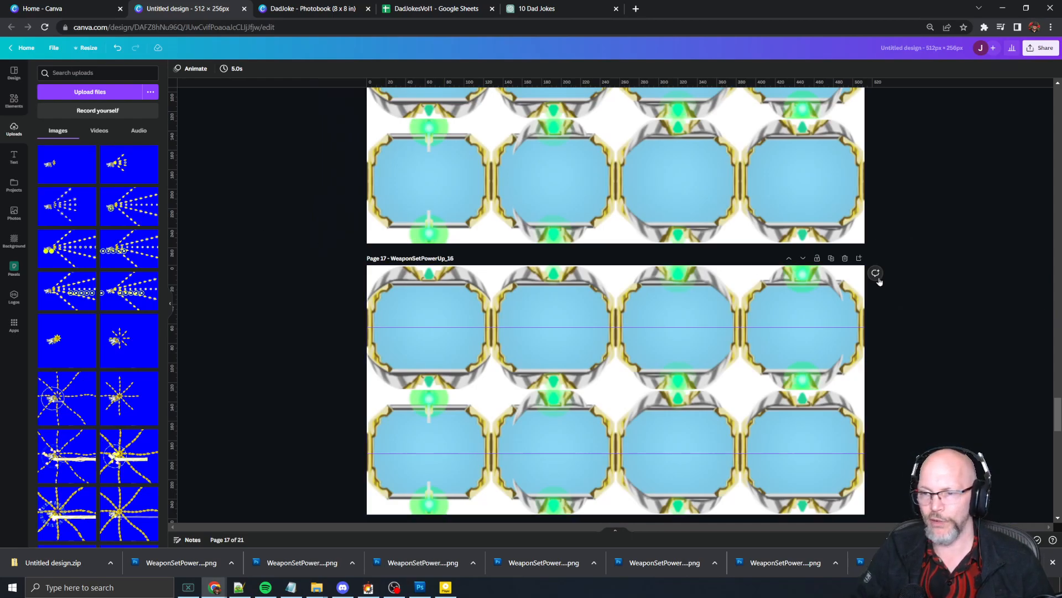
scroll(879, 281, up, 20)
scroll(742, 281, up, 20)
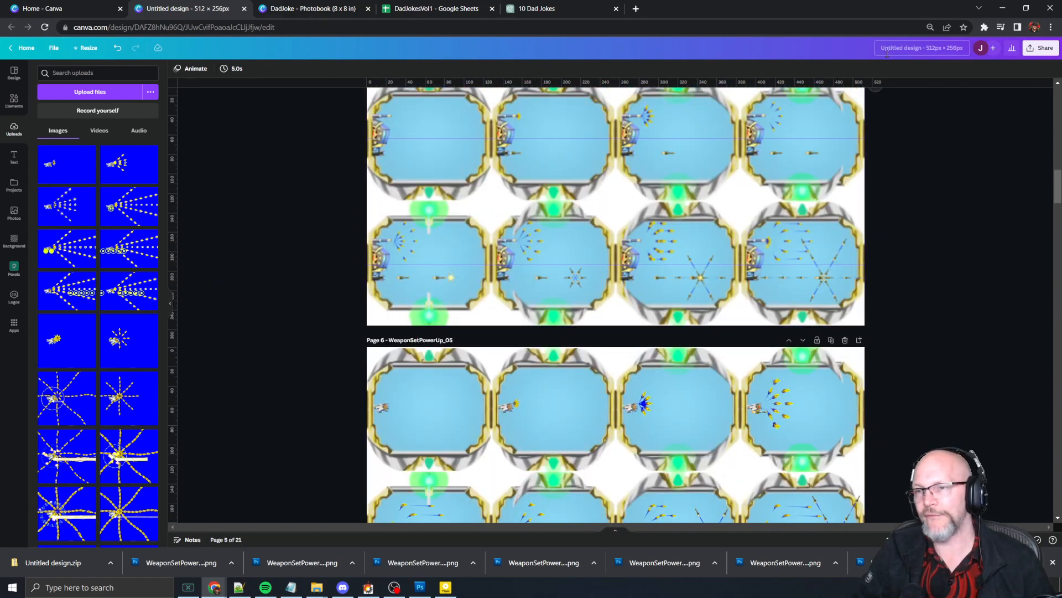
click(924, 48)
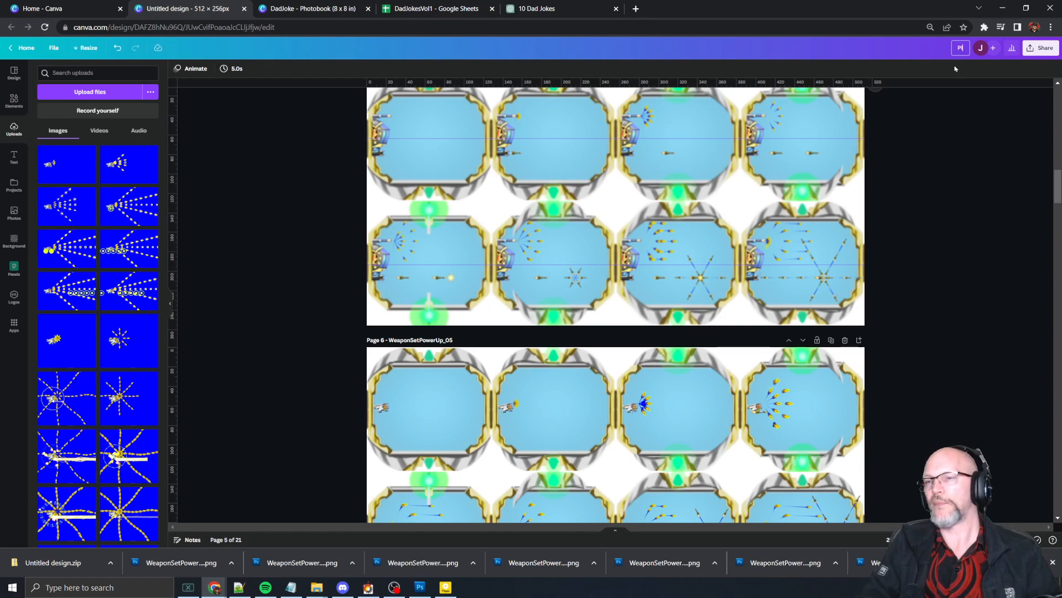
text(PlayerWeapon)
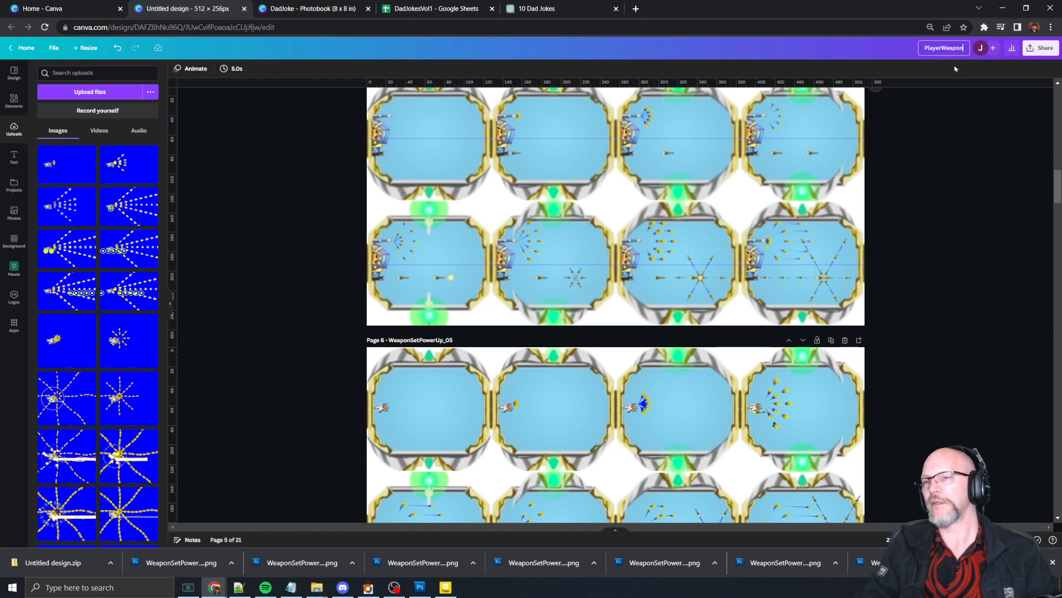
text(PlateAni)
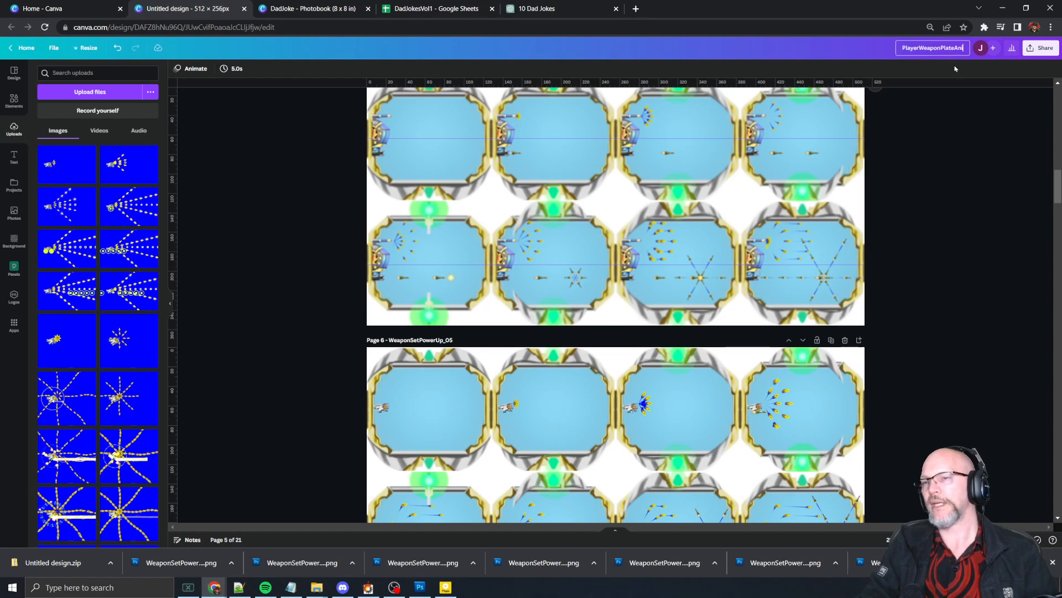
text(mations0_)
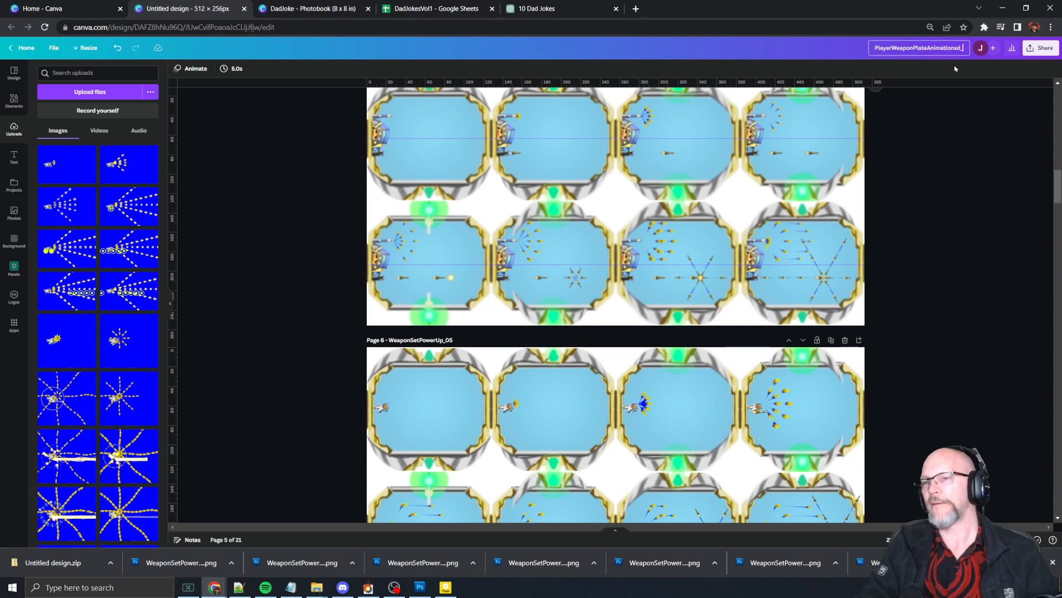
text(512x256)
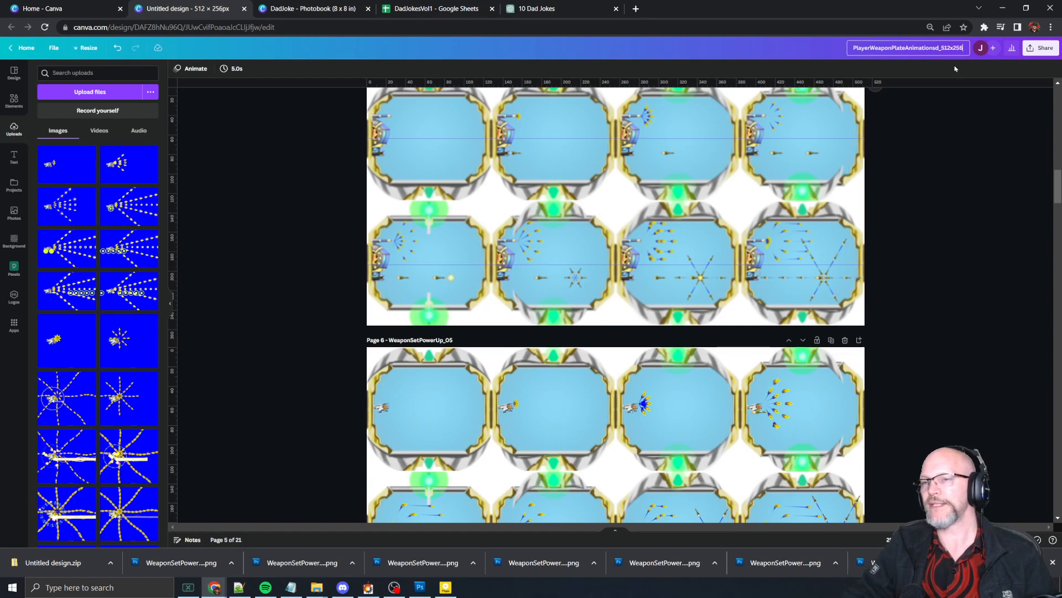
key(Return)
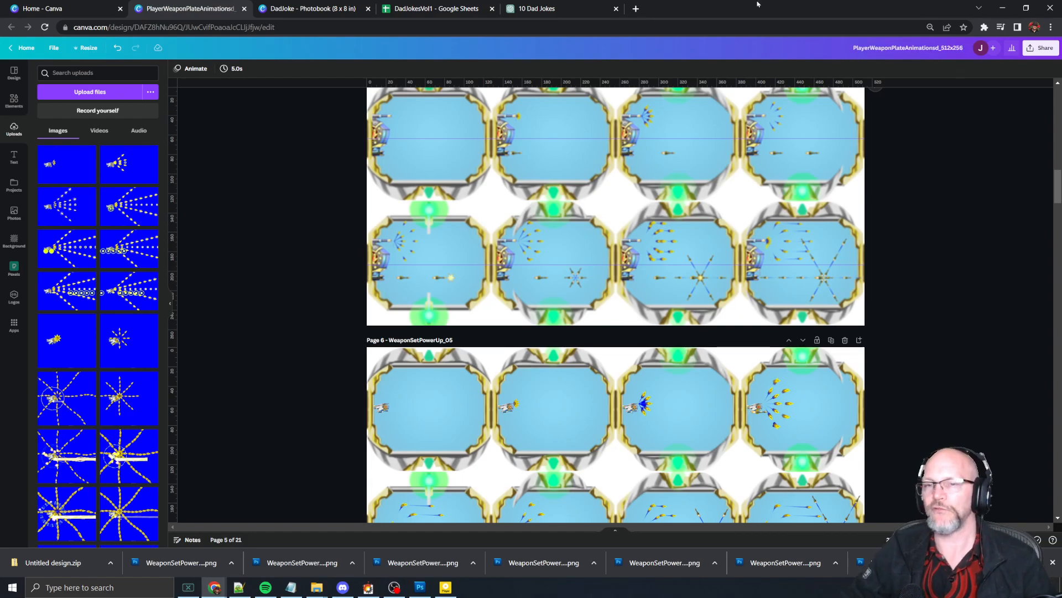
Review the filled power-up plates on pages 3 to 5, and return to the WeaponSetPowerUp_16 page.
scroll(384, 263, up, 10)
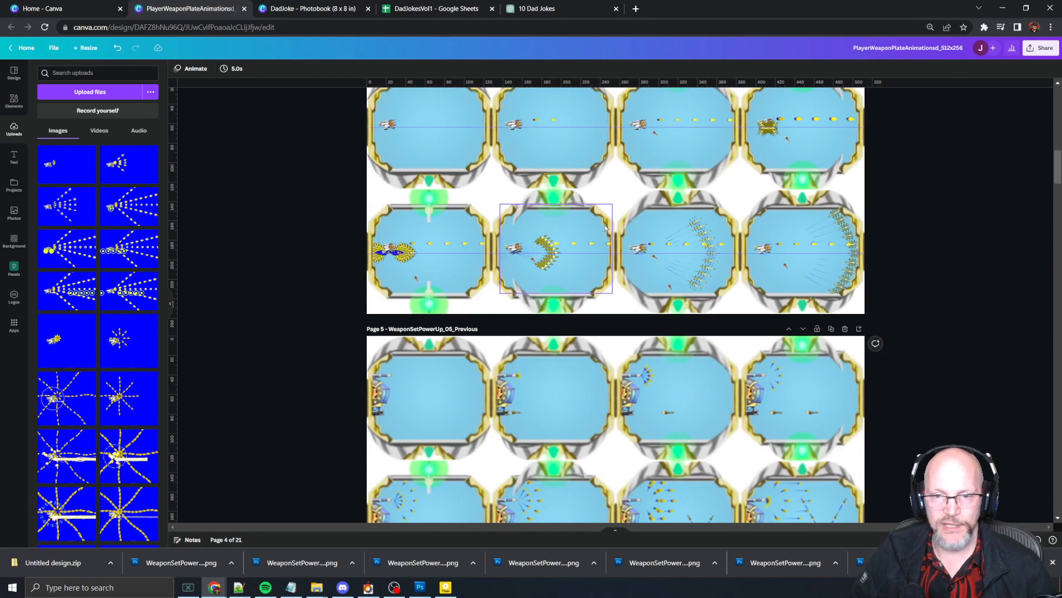
scroll(606, 228, up, 1)
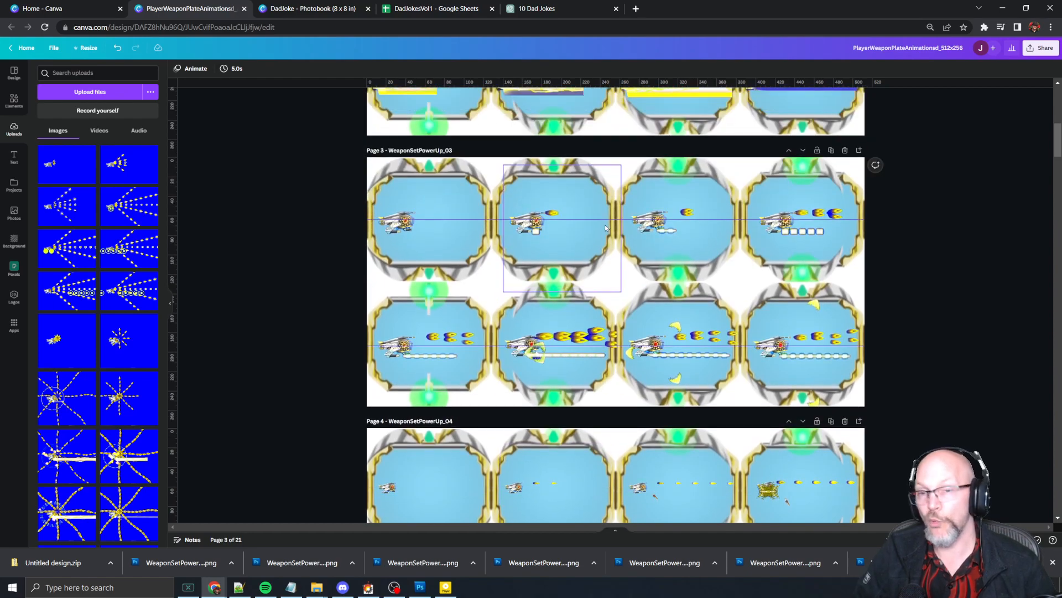
scroll(761, 190, down, 2)
scroll(761, 190, down, 20)
scroll(773, 212, down, 20)
scroll(768, 223, down, 20)
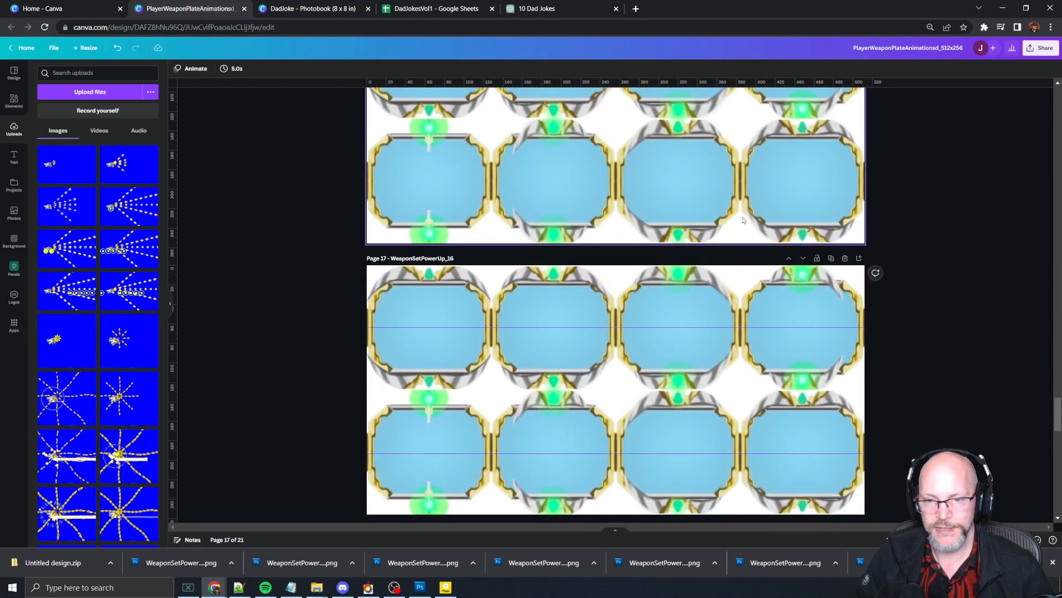
Add the eight layer PNGs from the WeaponSetPowerUp_14 folder to the WeaponSetPowerUp_20 page.
scroll(722, 212, down, 18)
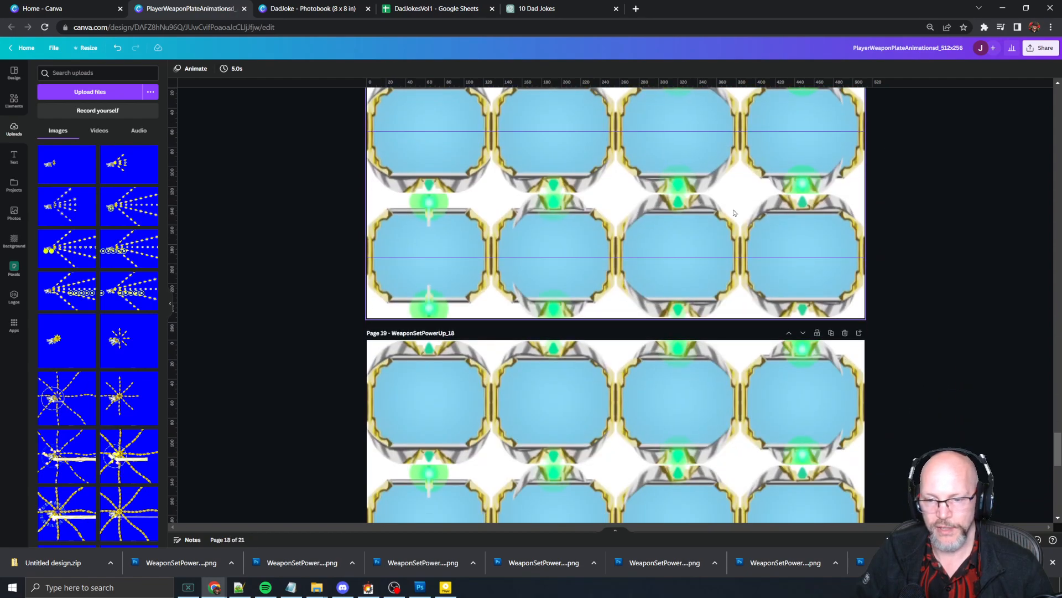
scroll(738, 222, down, 3)
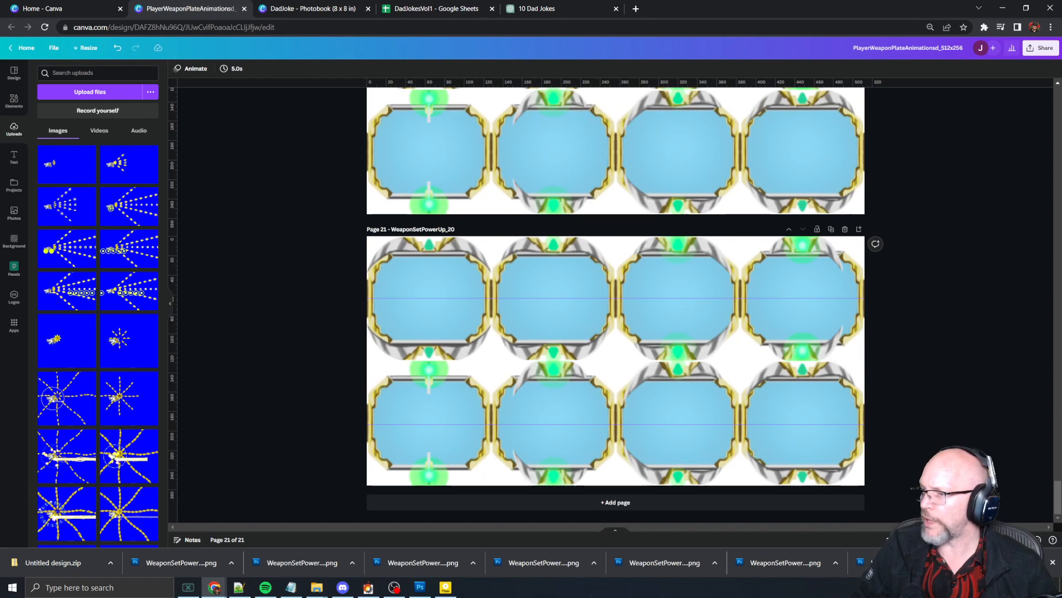
drag(539, 80, 473, 118)
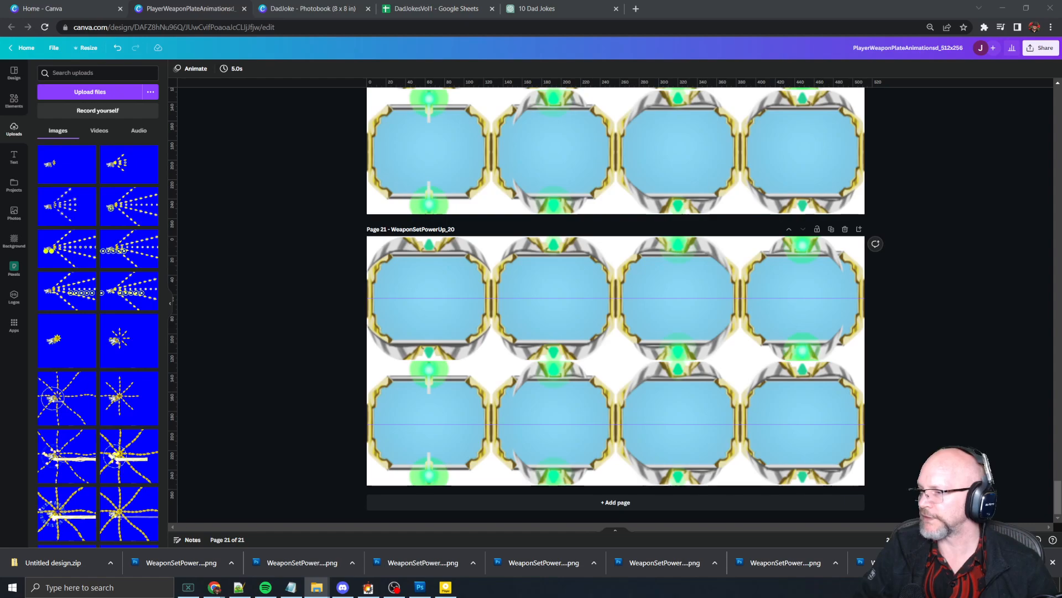
drag(516, 123, 563, 177)
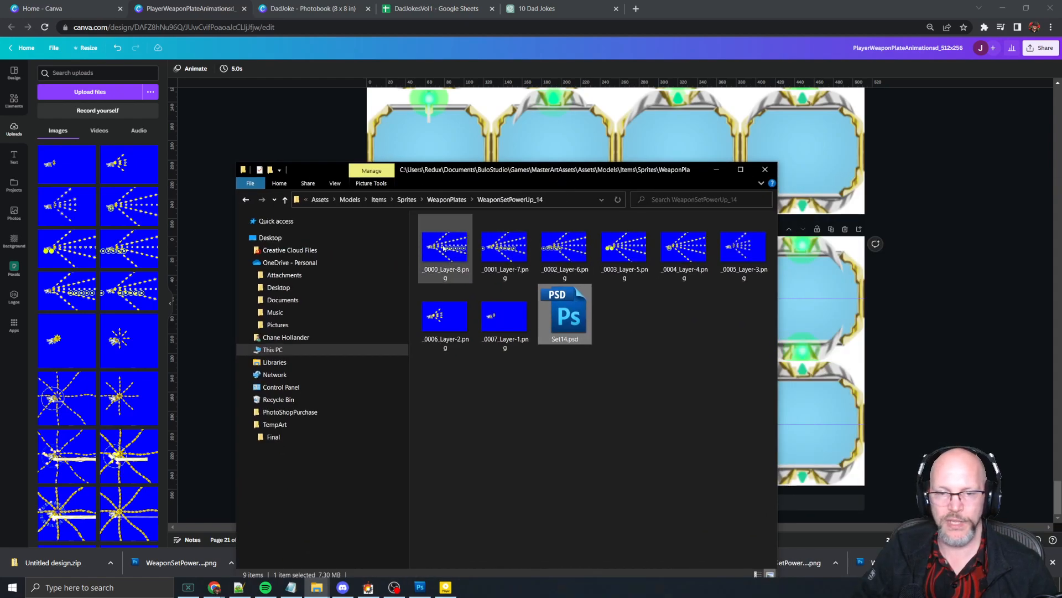
shift+click(505, 319)
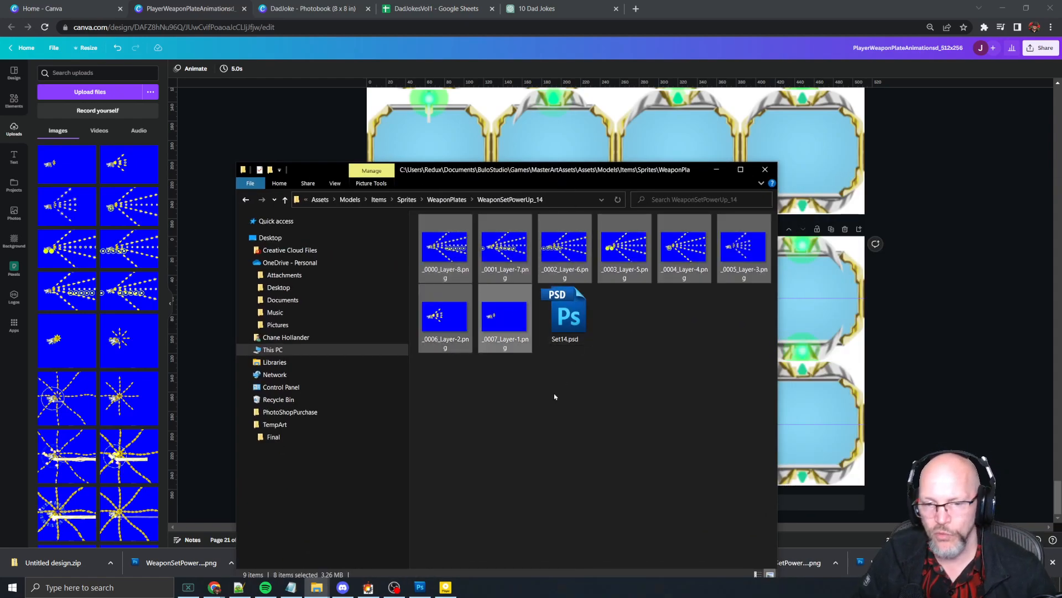
drag(513, 173, 581, 344)
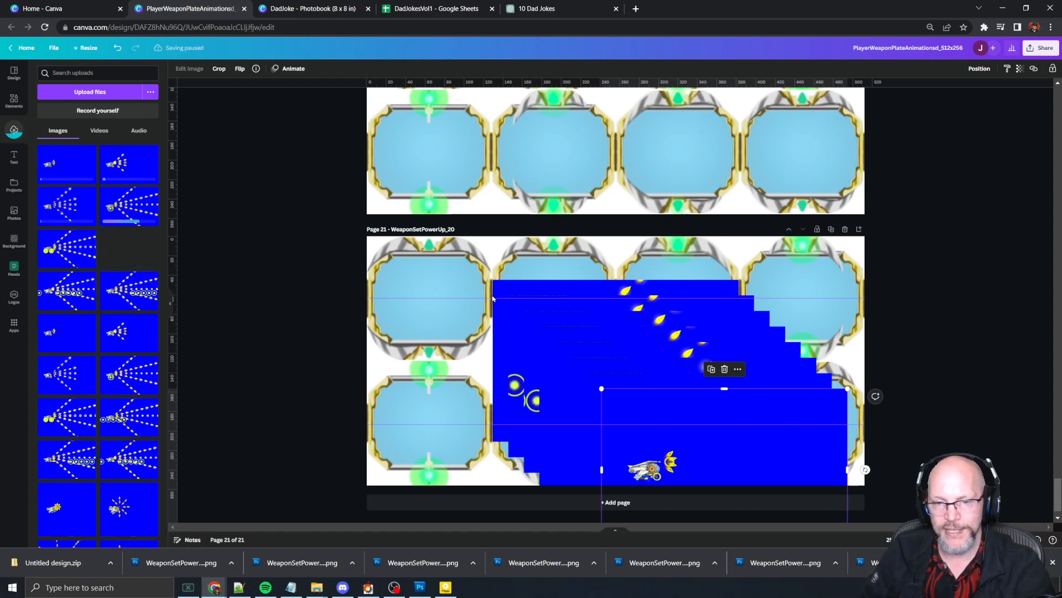
Pull the first weapon frame away from the overlapping images, and remove the blue background from all eight frames with BG Remover.
click(505, 289)
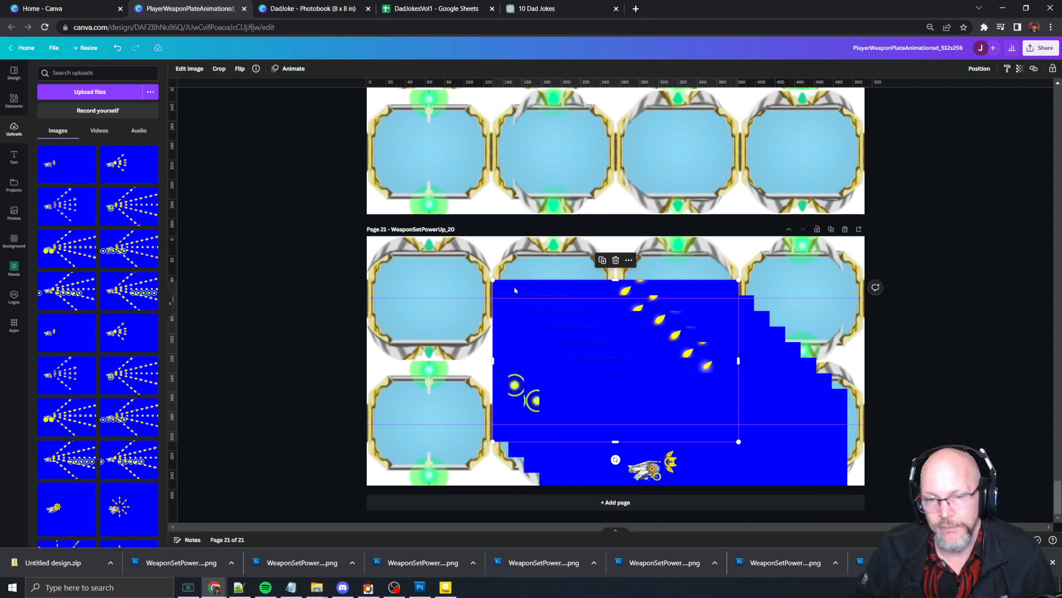
drag(519, 290, 478, 272)
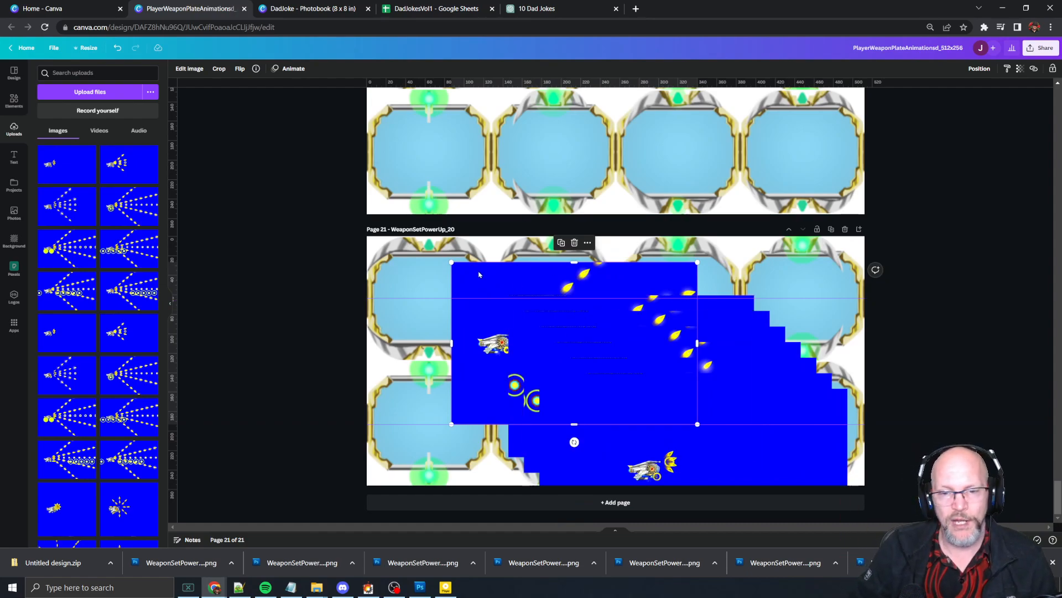
click(189, 69)
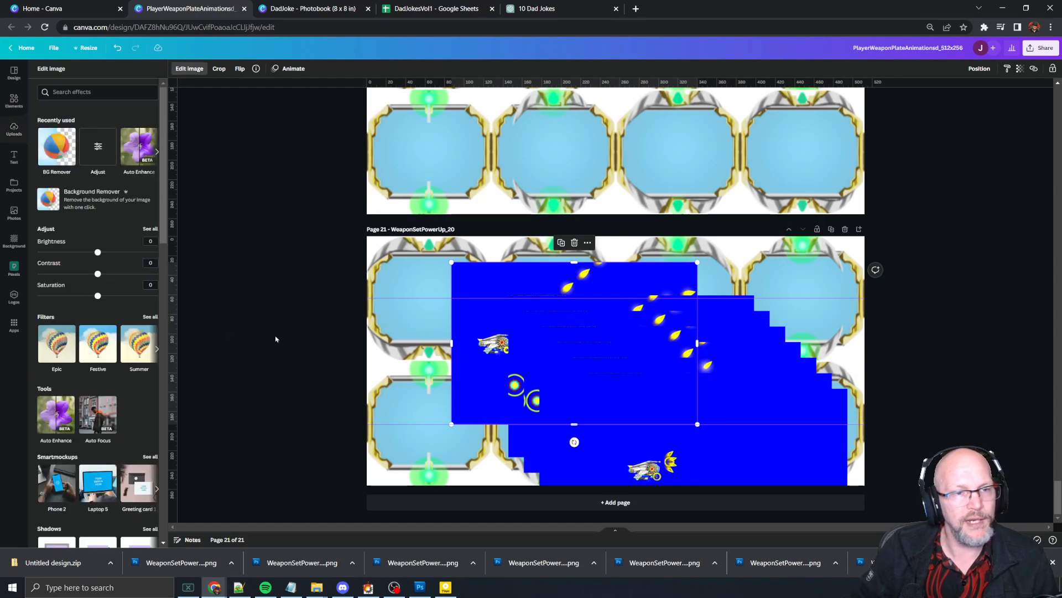
click(51, 154)
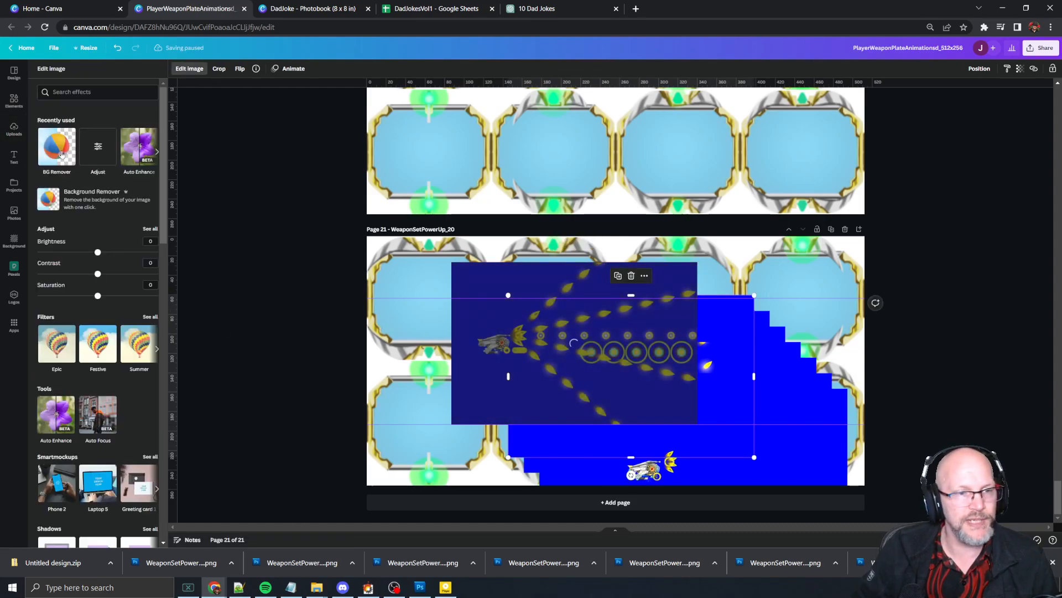
click(713, 311)
click(760, 327)
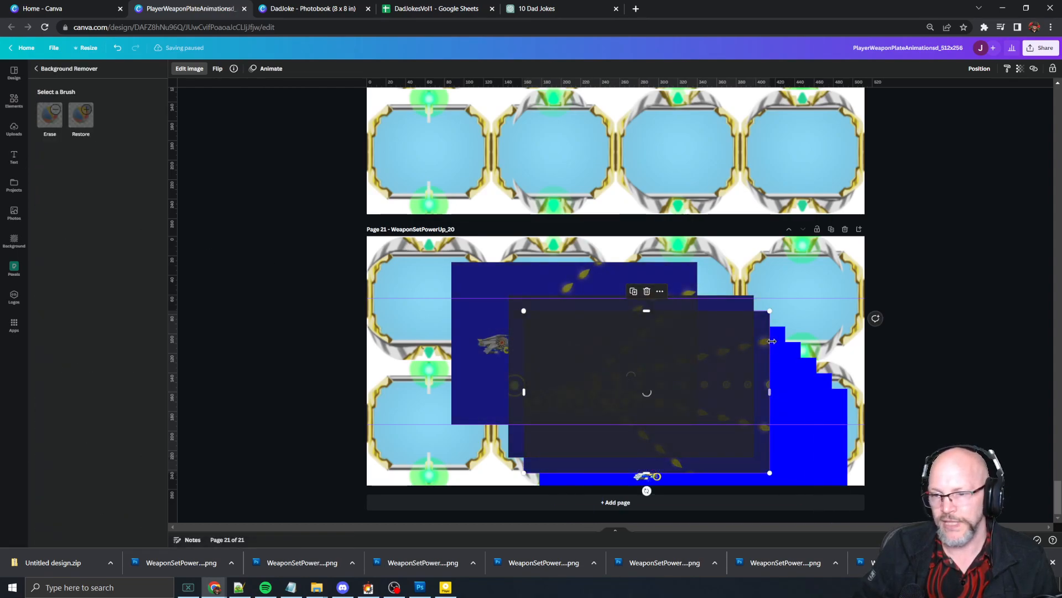
click(56, 147)
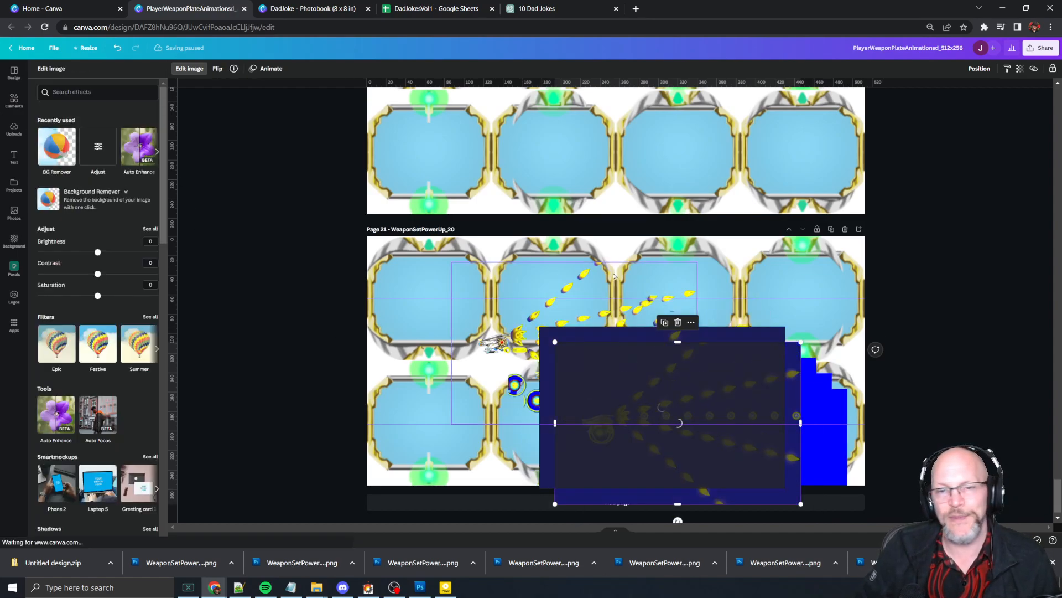
click(56, 146)
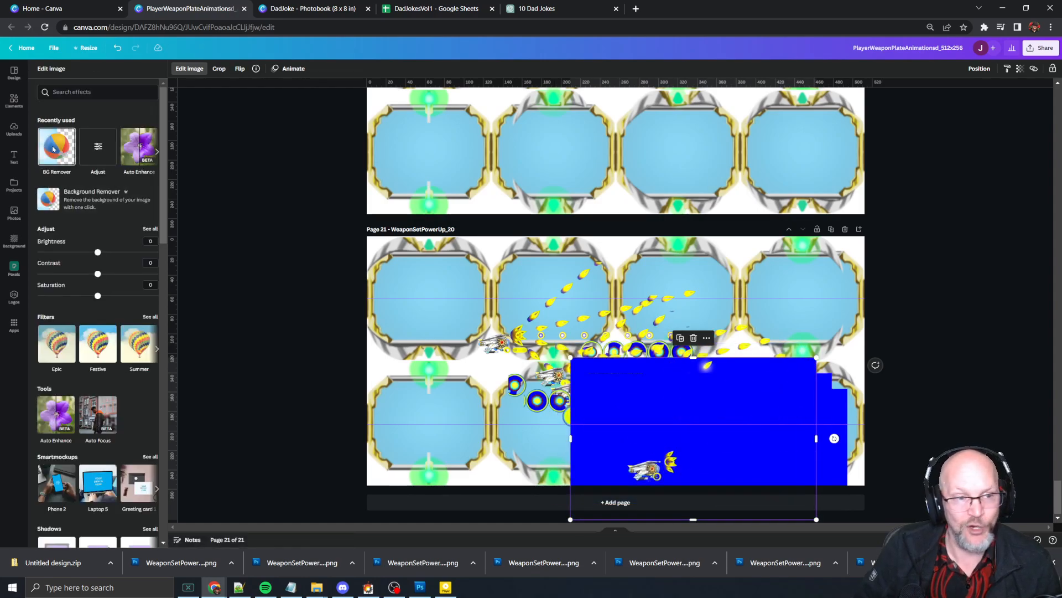
click(54, 148)
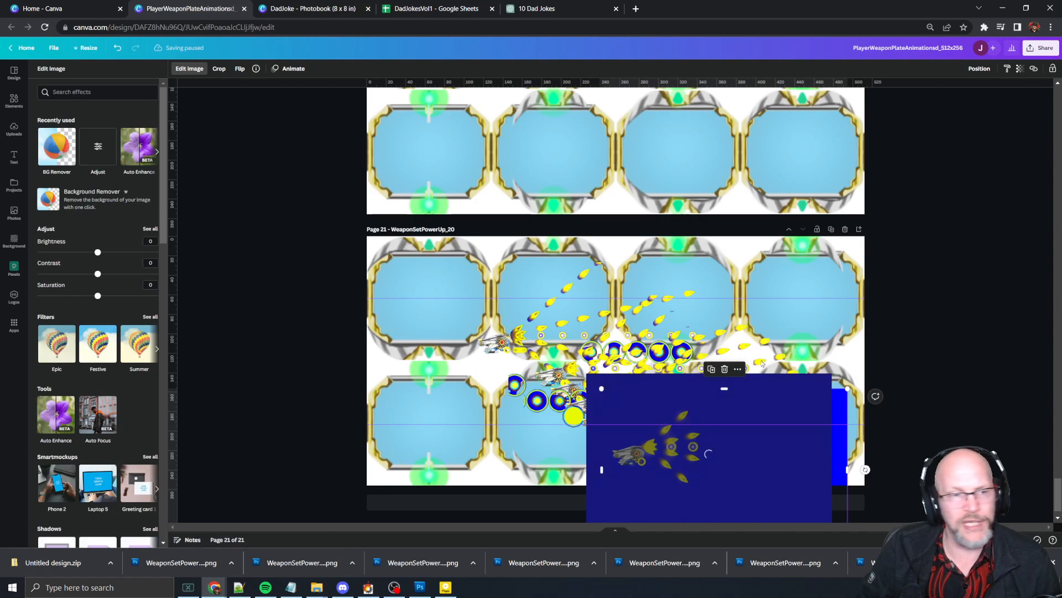
click(57, 147)
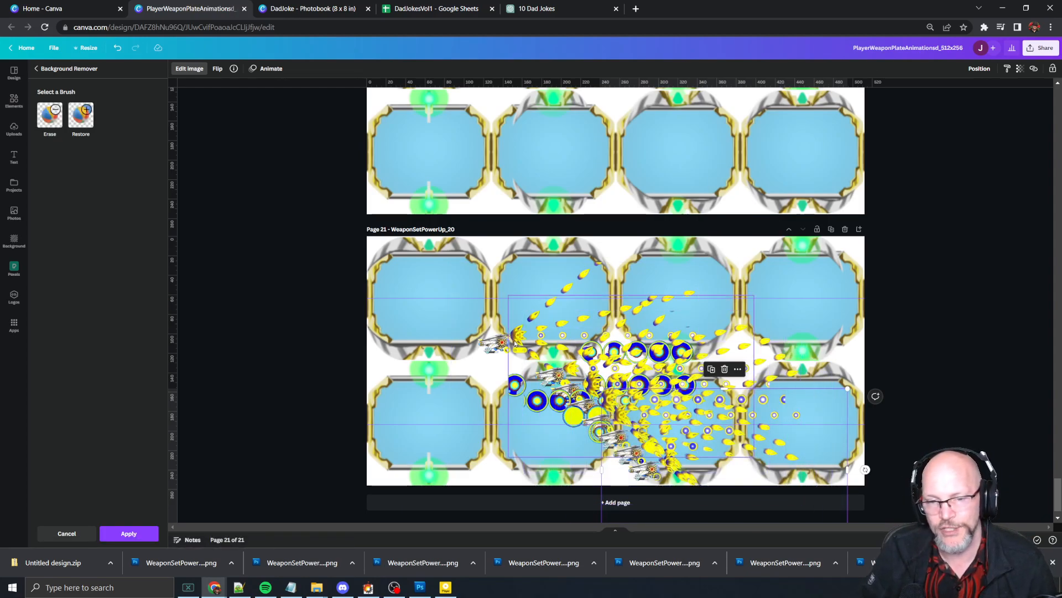
Stack all eight transparent frames exactly over each other, flush with the upper-left corner of the WeaponSetPowerUp_20 page.
drag(500, 343, 417, 317)
drag(707, 396, 472, 244)
click(690, 380)
drag(690, 379, 456, 242)
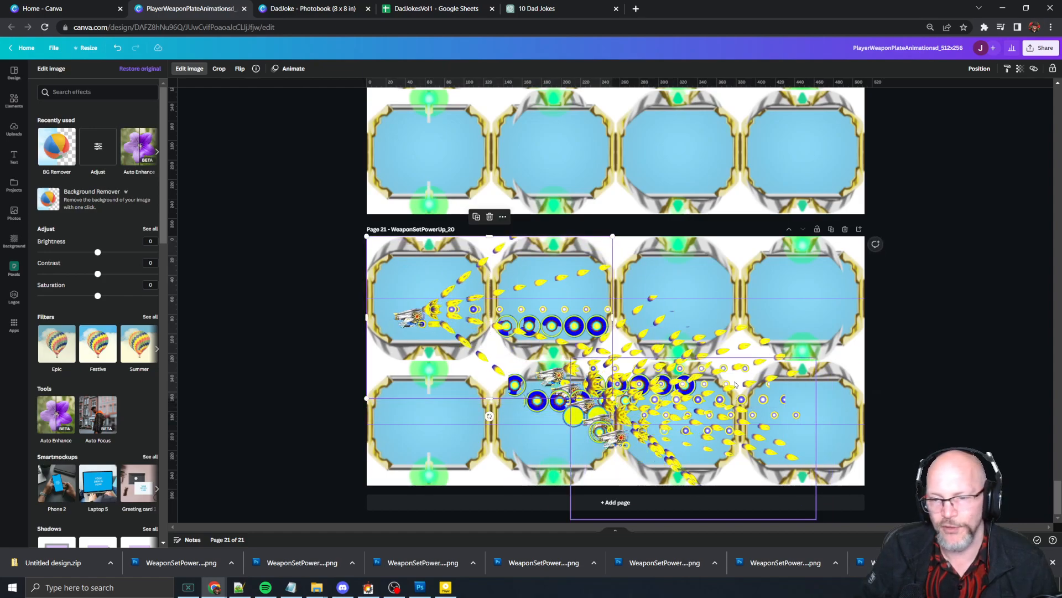
drag(514, 275, 531, 276)
drag(712, 395, 524, 289)
drag(714, 412, 602, 340)
drag(586, 343, 582, 341)
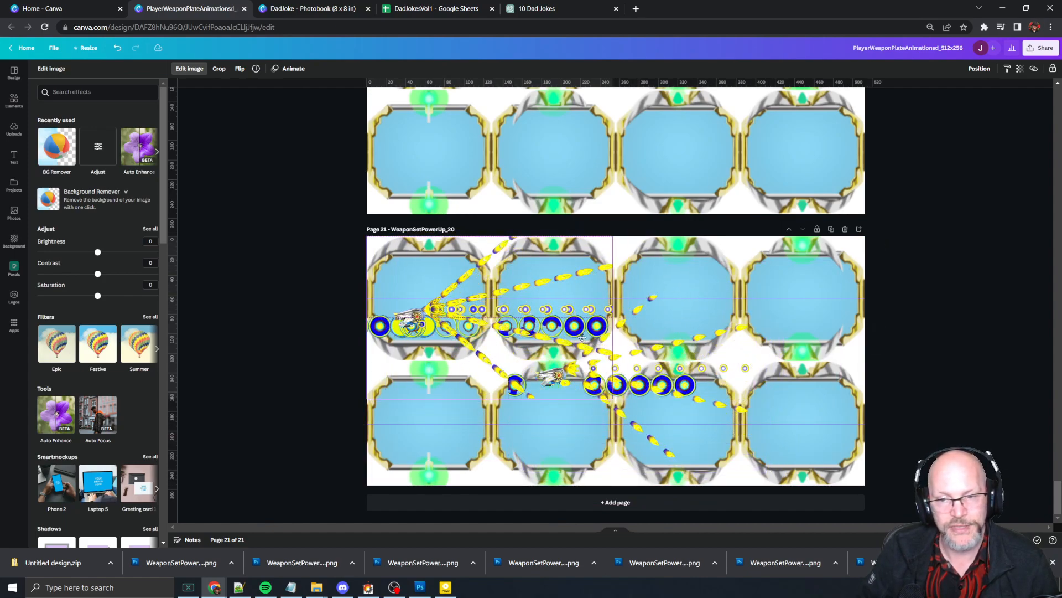
drag(728, 393, 596, 343)
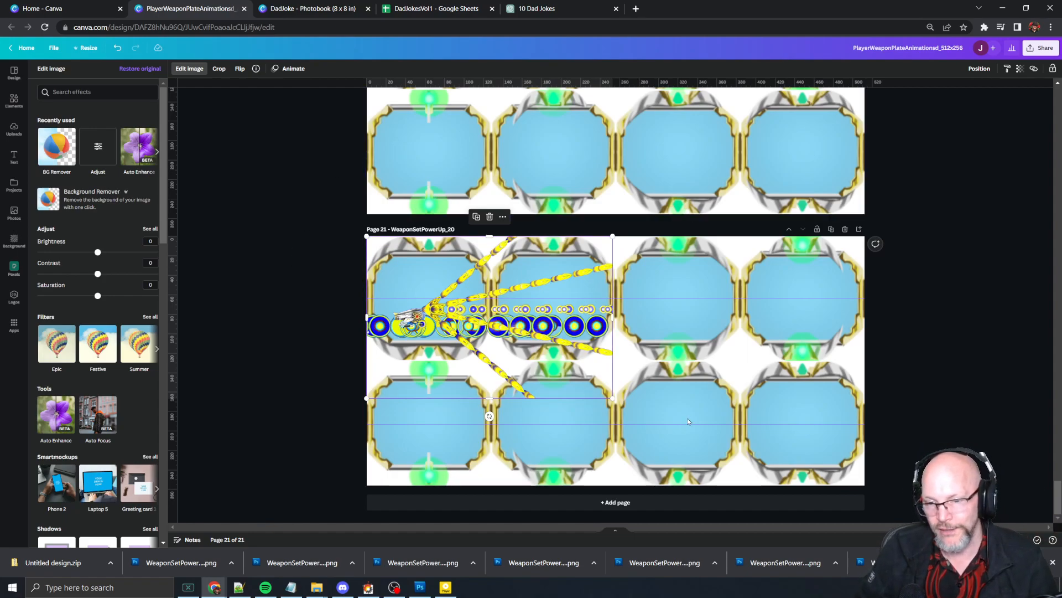
click(257, 321)
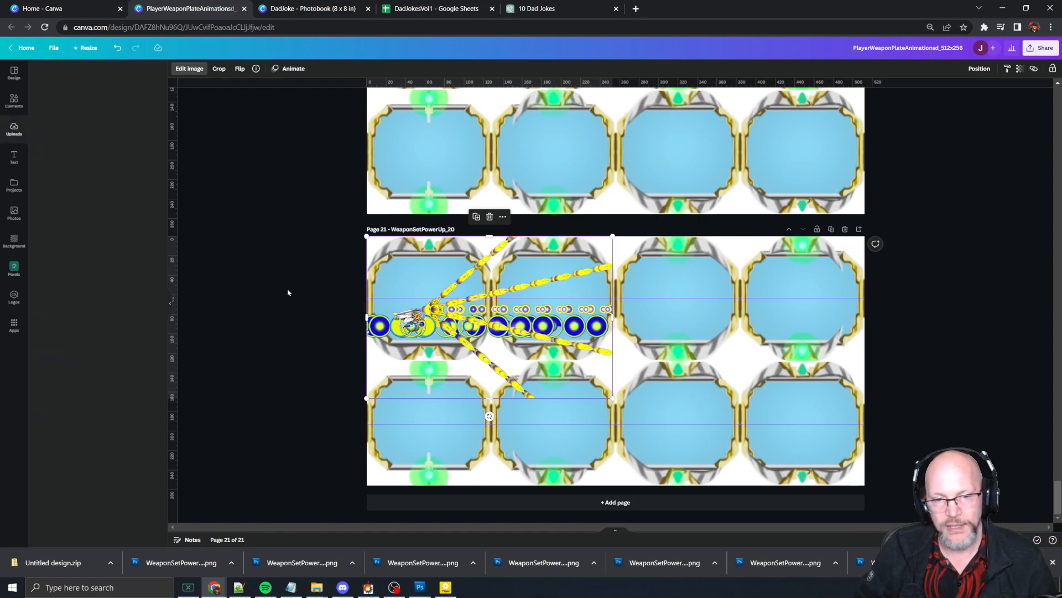
drag(517, 249, 669, 285)
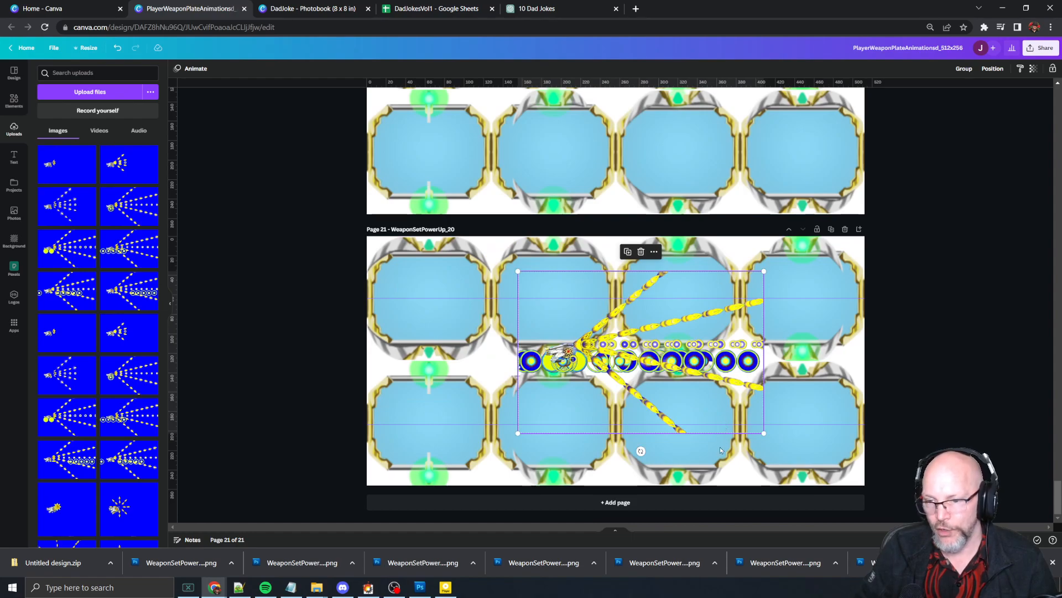
mouse_move(713, 362)
mouse_down()
mouse_move(626, 335)
mouse_move(724, 370)
mouse_up()
key(ctrl+z)
key(ctrl+z)
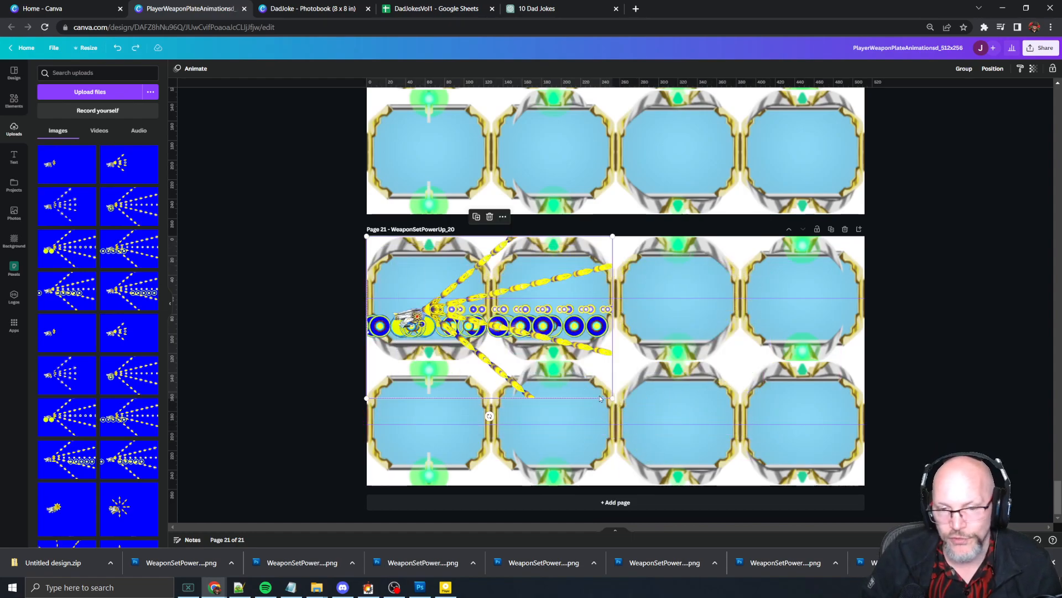
Scale the selected stack of frames down together, and centre it vertically on the first plate.
drag(612, 397, 494, 379)
drag(433, 277, 433, 288)
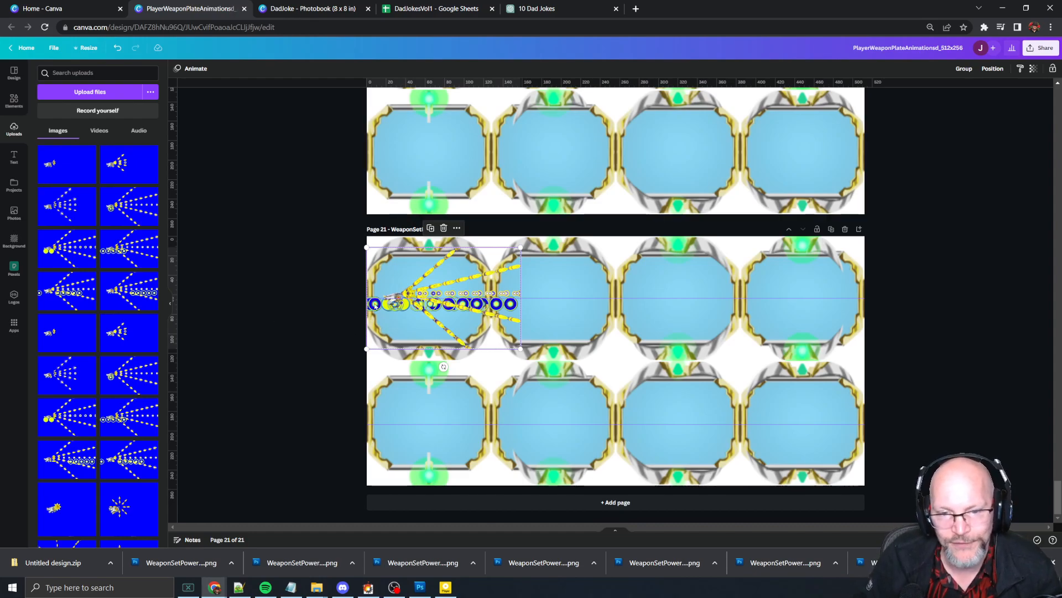
click(336, 277)
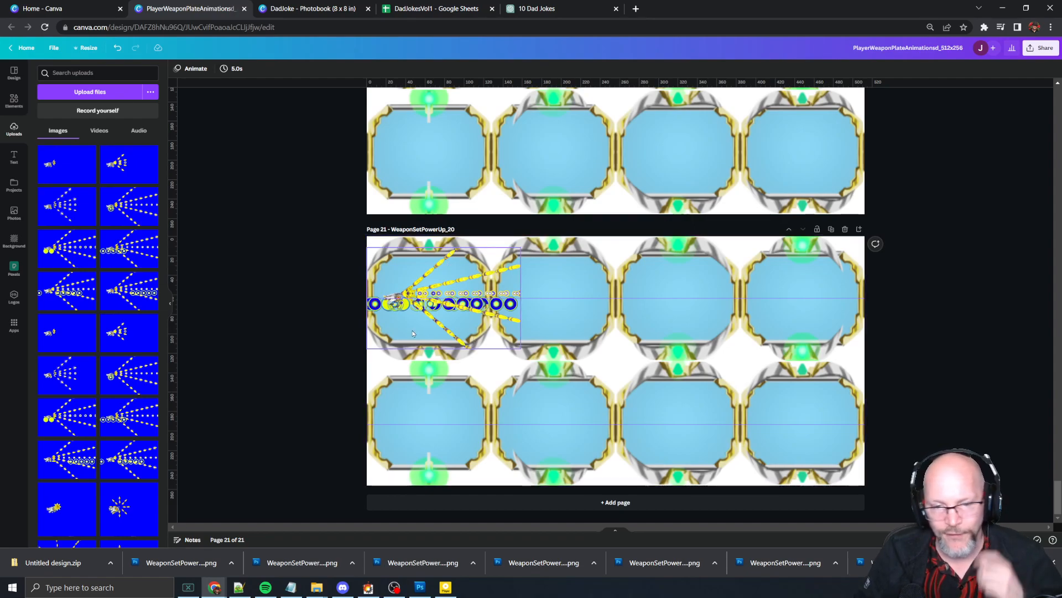
Crop the right side of the upper frames in the stack one by one to the first plate's right edge.
click(506, 343)
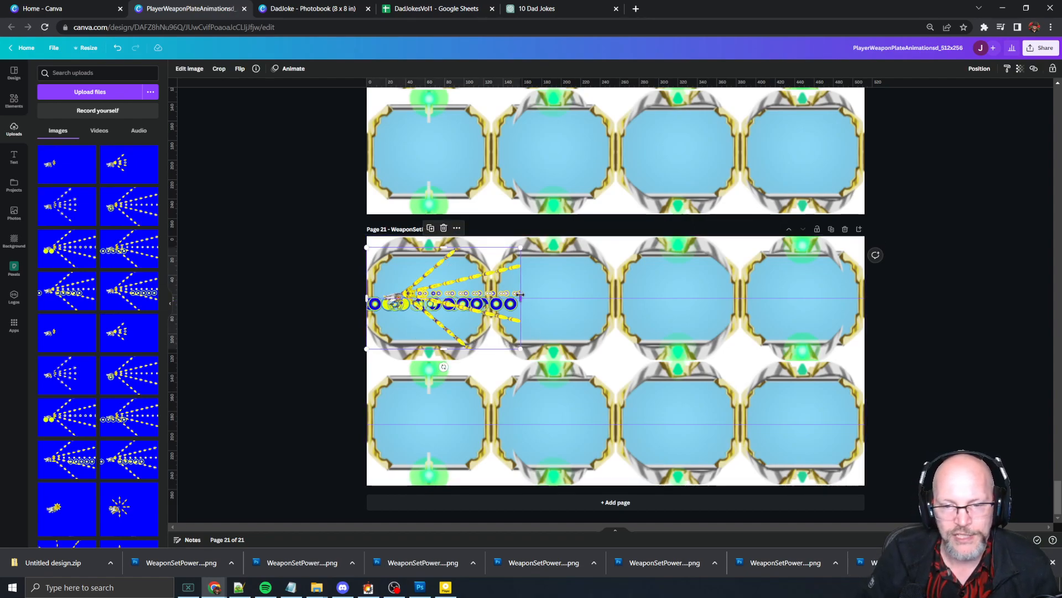
drag(520, 294, 491, 294)
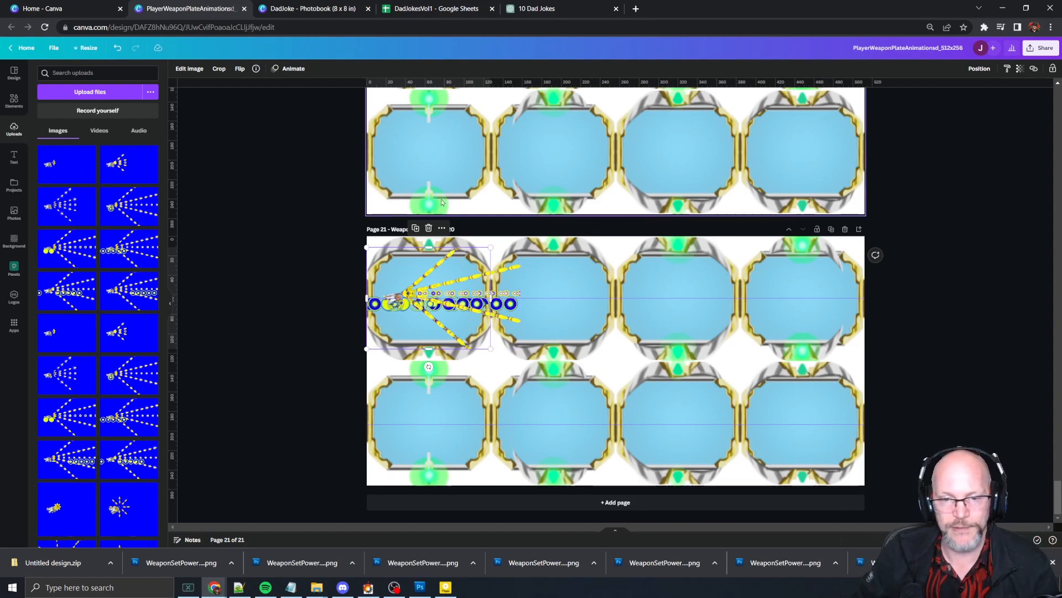
click(450, 331)
drag(521, 301, 491, 301)
click(516, 285)
drag(521, 298, 492, 295)
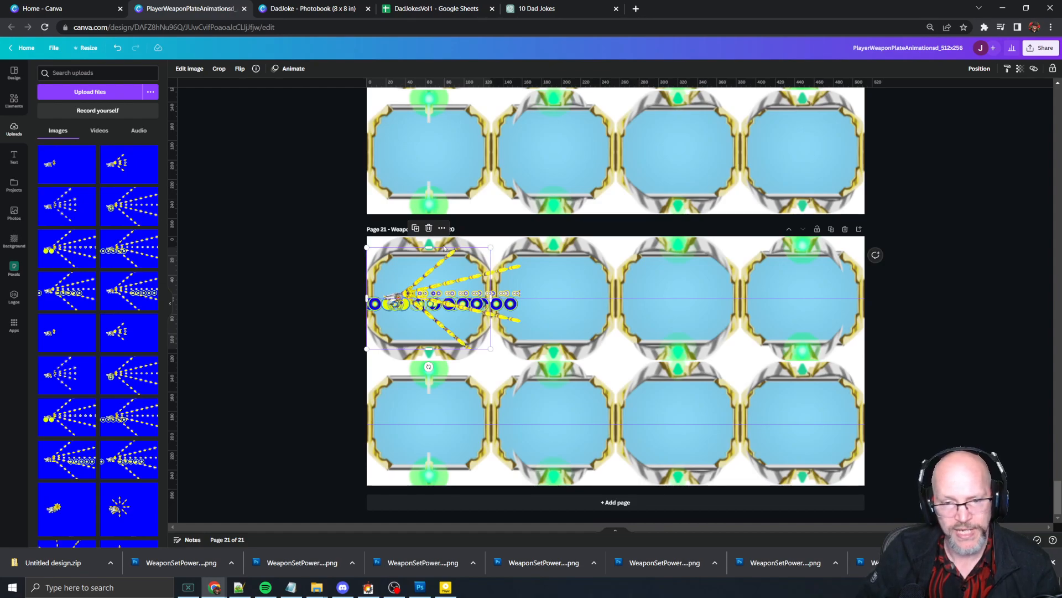
Crop the top, left and bottom edges of the selected frame to fit inside the first plate's border.
drag(427, 247, 429, 253)
drag(365, 301, 369, 300)
drag(431, 349, 431, 342)
drag(520, 300, 491, 301)
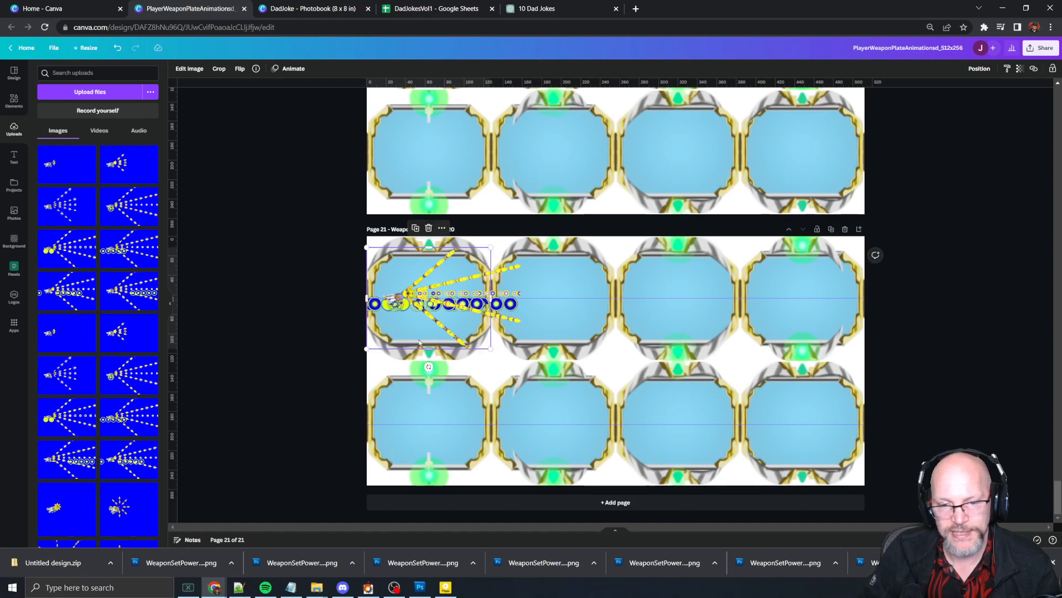
drag(427, 346, 429, 342)
key(ctrl+z)
key(ctrl+z)
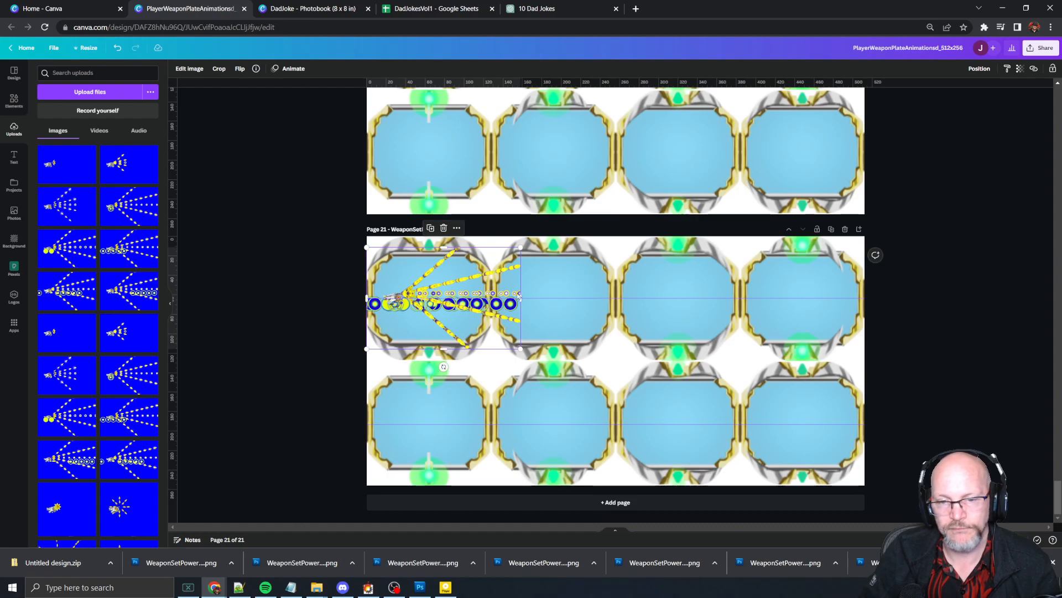
Crop the remaining wide frame to the first plate's right edge, and trim its top and bottom to the plate's border.
drag(521, 296, 492, 293)
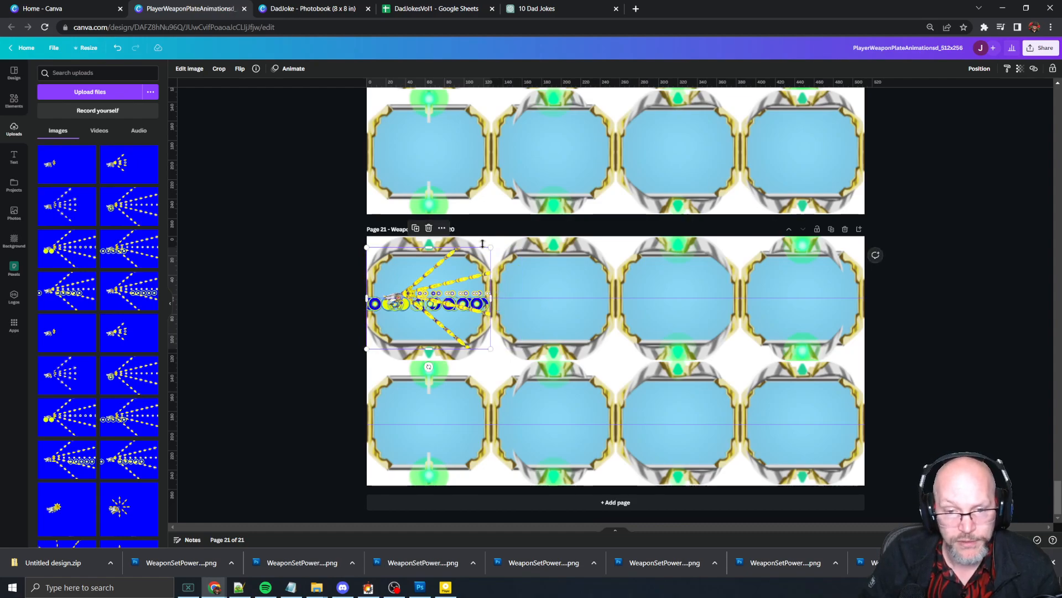
mouse_move(430, 245)
mouse_down()
mouse_move(446, 248)
mouse_move(431, 252)
mouse_up()
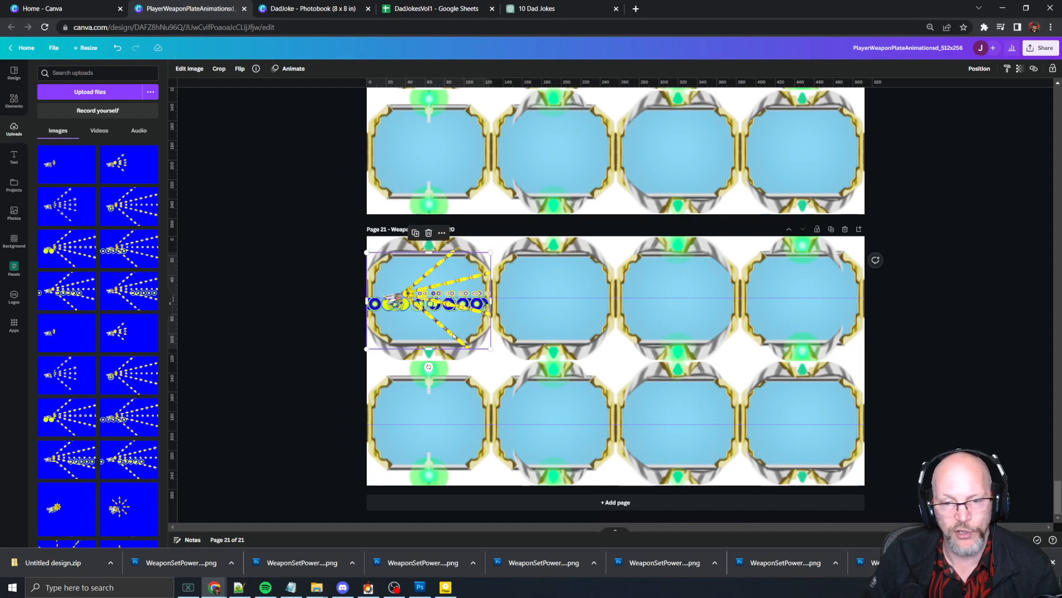
drag(429, 349, 443, 346)
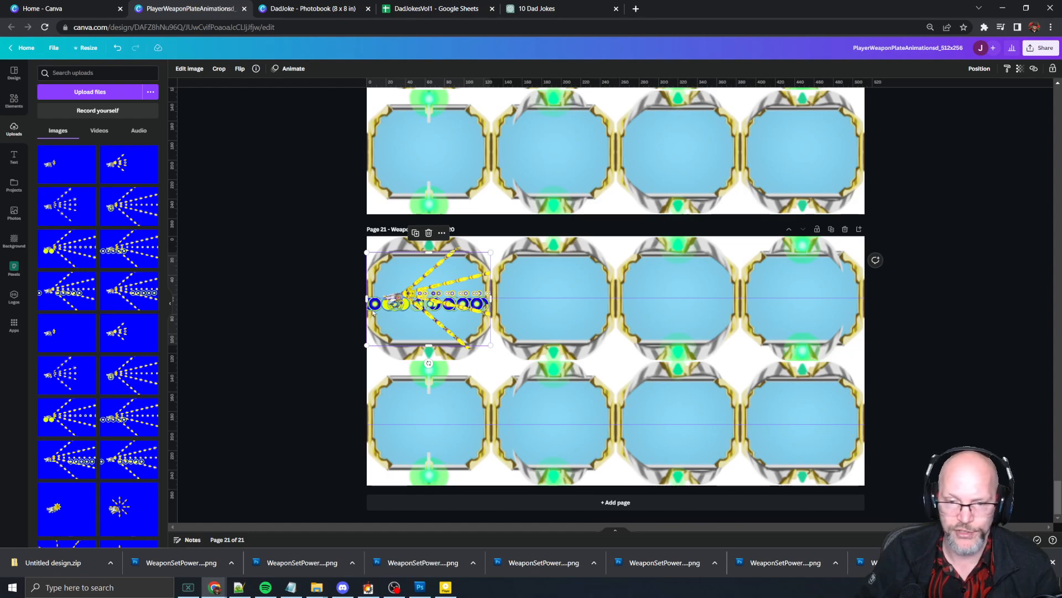
Move the topmost weapon frame from the stack onto the second plate, and check its layer order and page alignment options.
click(296, 282)
drag(443, 294, 594, 332)
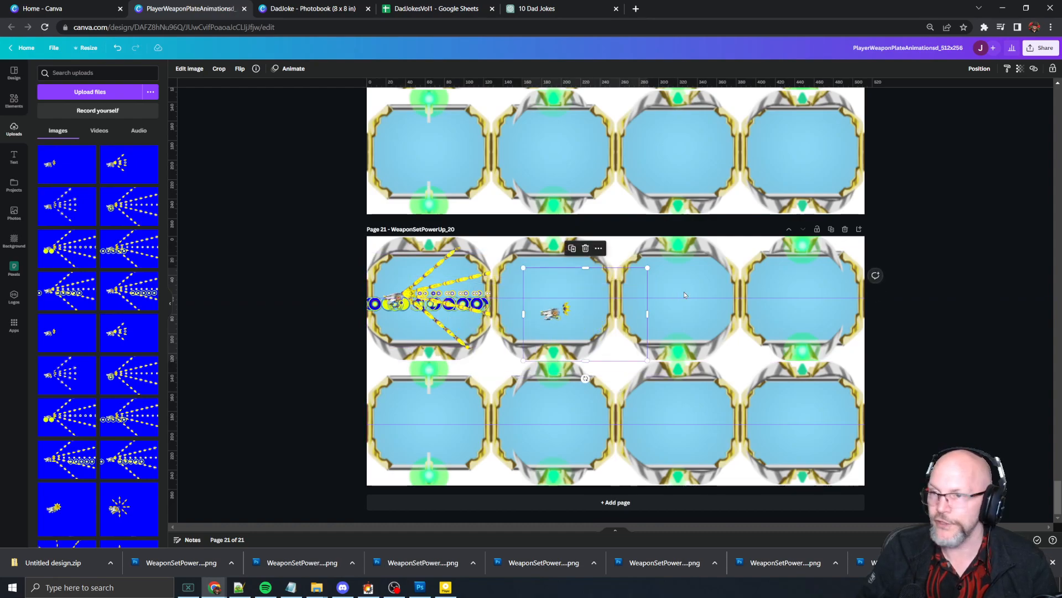
click(988, 67)
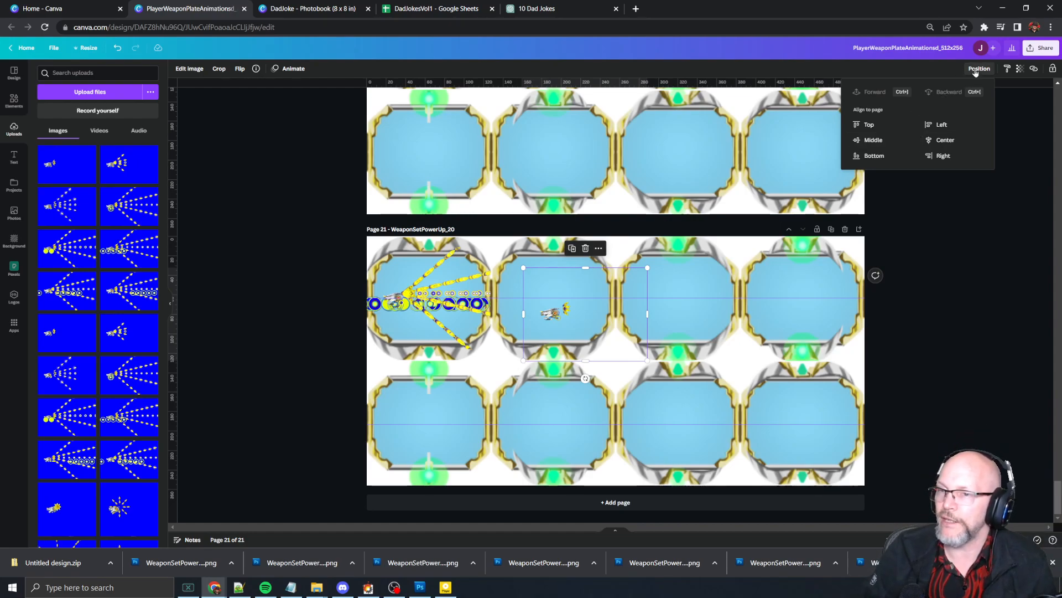
click(975, 69)
click(976, 69)
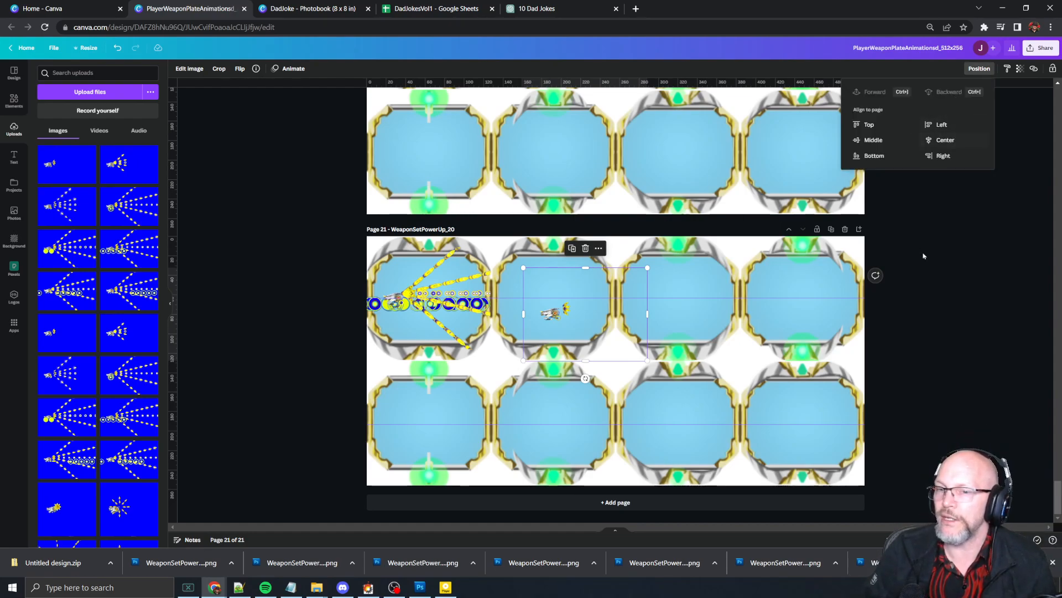
click(592, 278)
click(699, 301)
click(572, 324)
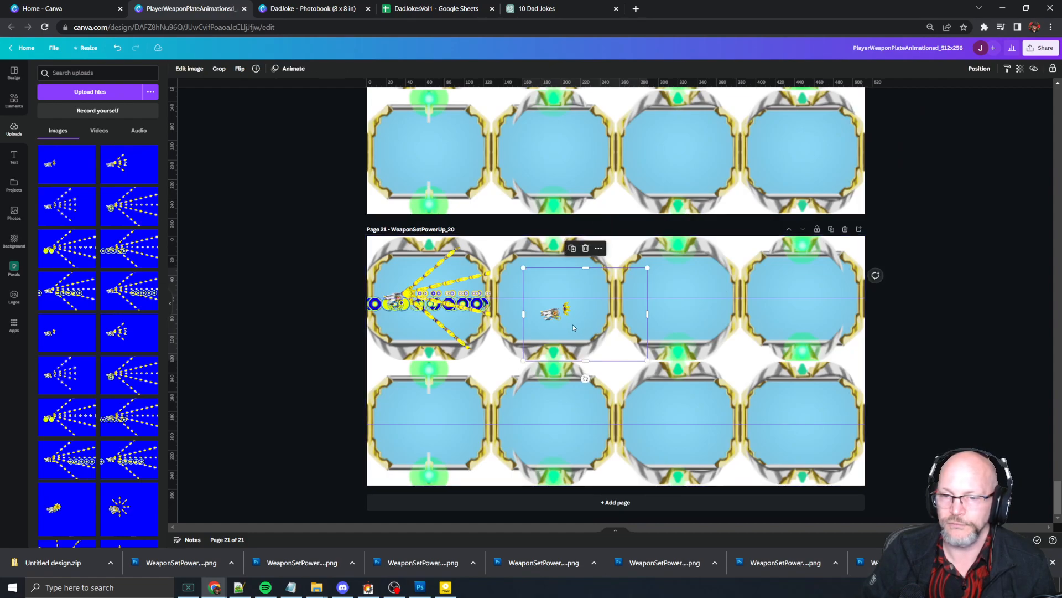
Move the selected weapon frame from the upper row's second plate onto the lower row's first plate.
click(976, 70)
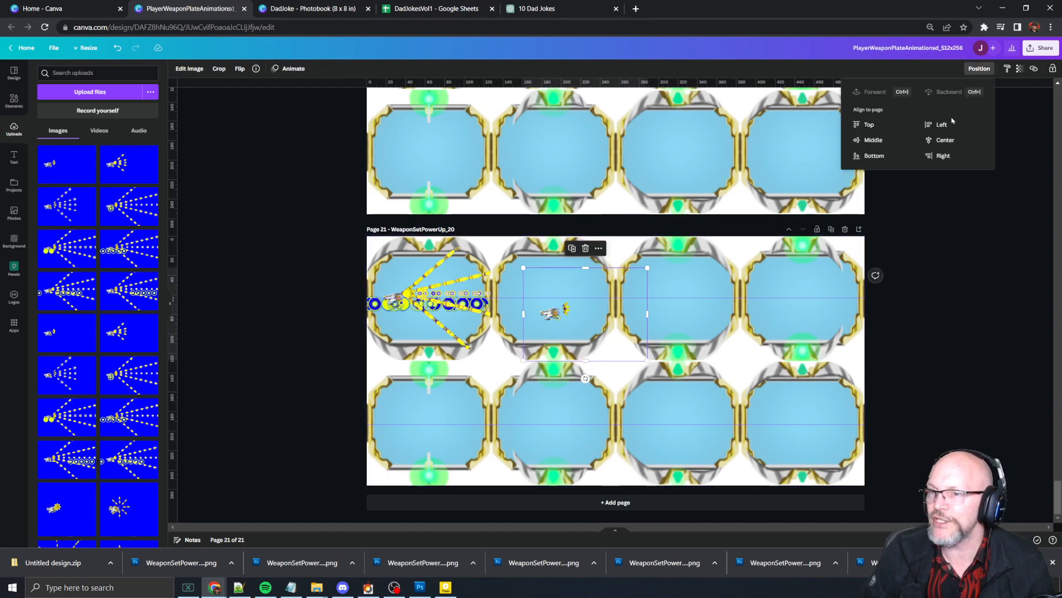
drag(554, 312, 412, 298)
key(ctrl+z)
drag(546, 348, 407, 422)
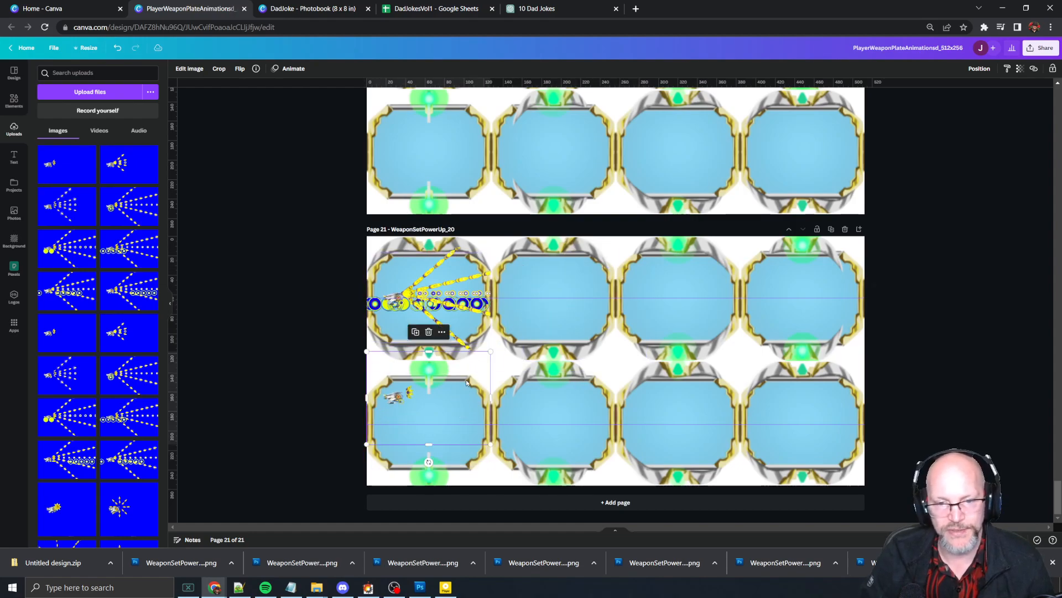
Distribute the stacked weapon frames over the upper row's remaining plates and the lower row's second and third plates.
drag(445, 291, 569, 296)
drag(435, 277, 809, 289)
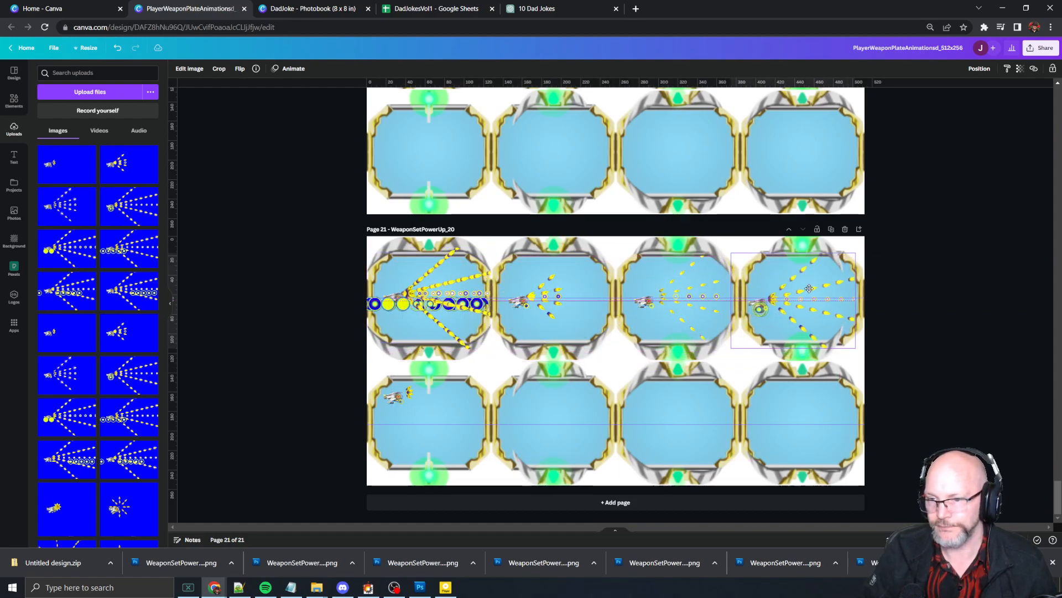
drag(417, 299, 550, 421)
drag(433, 281, 688, 413)
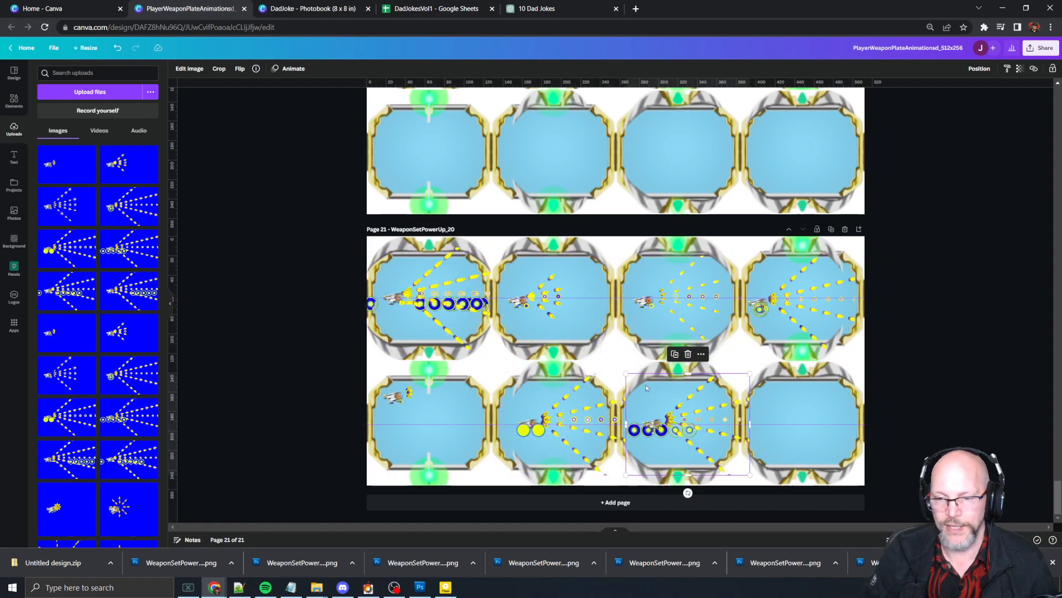
Return the opening frame to the upper row's first plate and position the last stacked frame on the lower row's first plate.
drag(430, 280, 432, 455)
drag(402, 396, 413, 299)
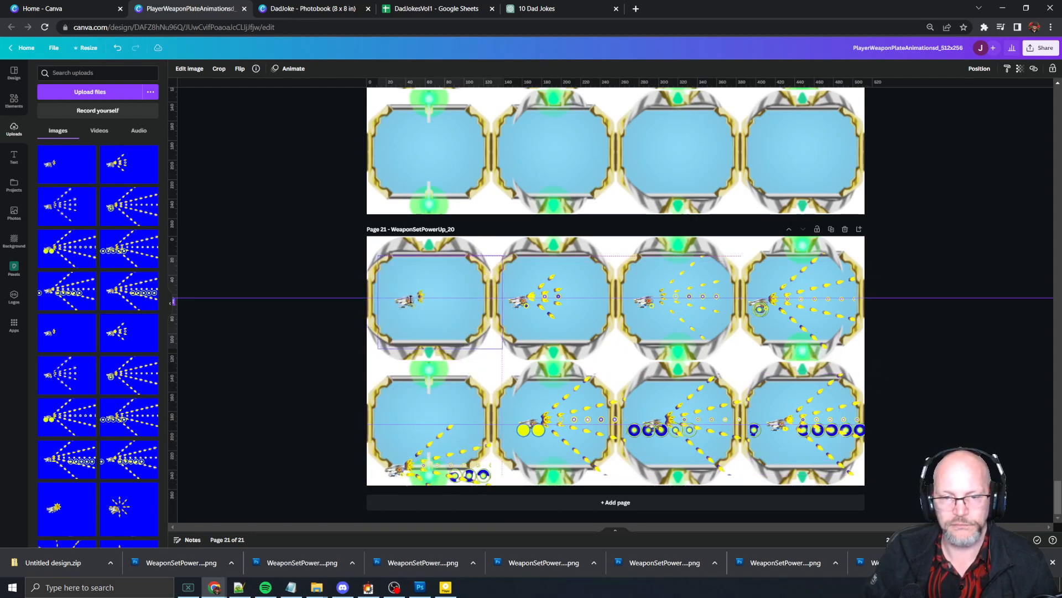
drag(428, 444, 425, 400)
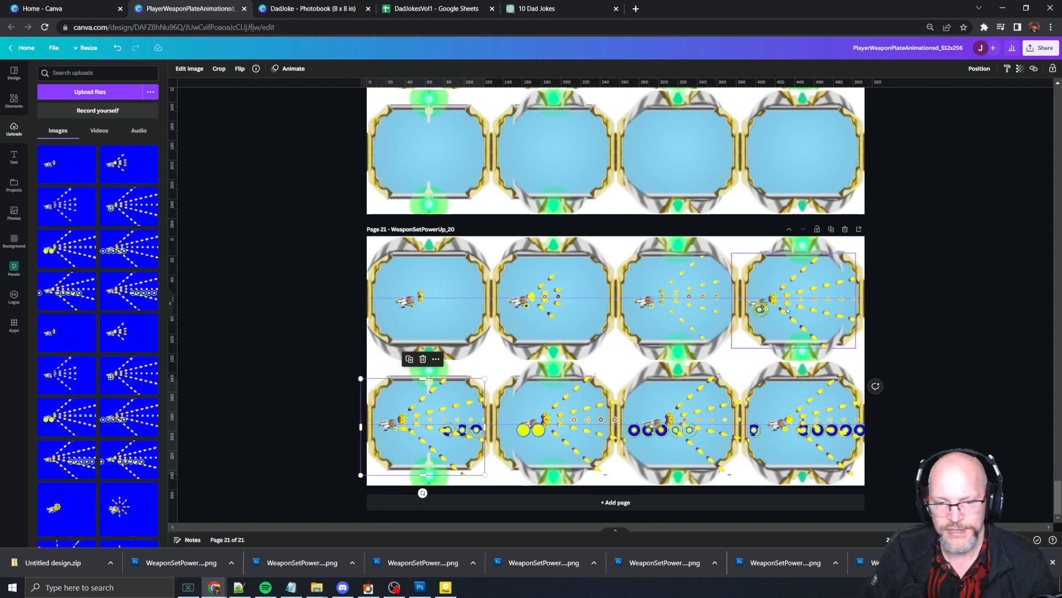
Swap the weapon frames on the first and second plates of the lower row.
drag(530, 422, 314, 432)
drag(460, 404, 596, 401)
drag(383, 416, 452, 406)
drag(567, 407, 547, 407)
Examine the finished weapon plates on page 15, WeaponSetPowerUp_14, undoing any accidental move of a frame.
scroll(525, 266, up, 10)
scroll(553, 271, up, 20)
scroll(556, 268, down, 2)
scroll(929, 241, up, 1)
click(930, 222)
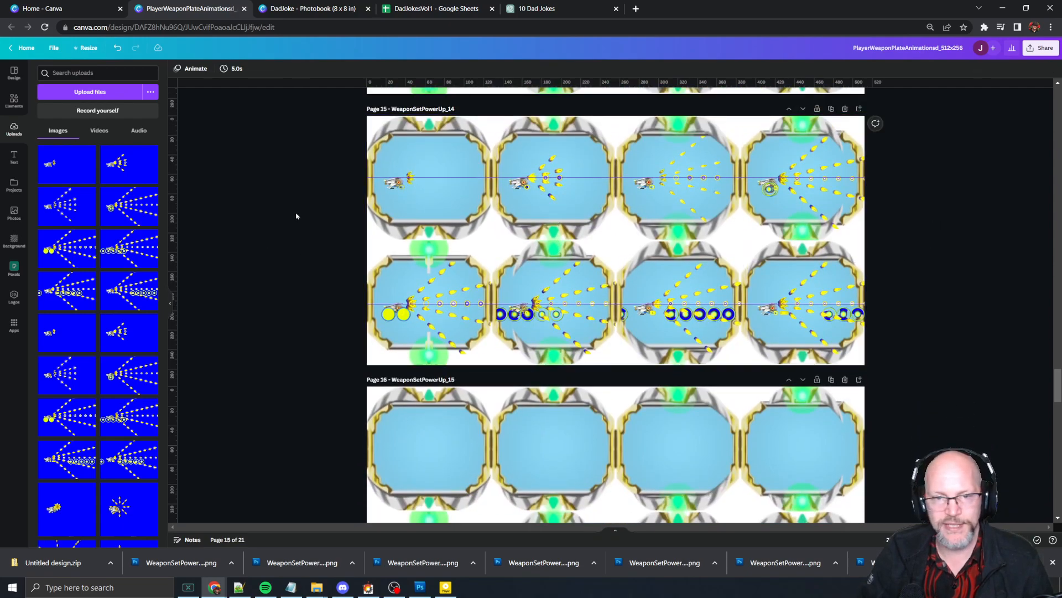
drag(439, 178, 453, 216)
key(ctrl+z)
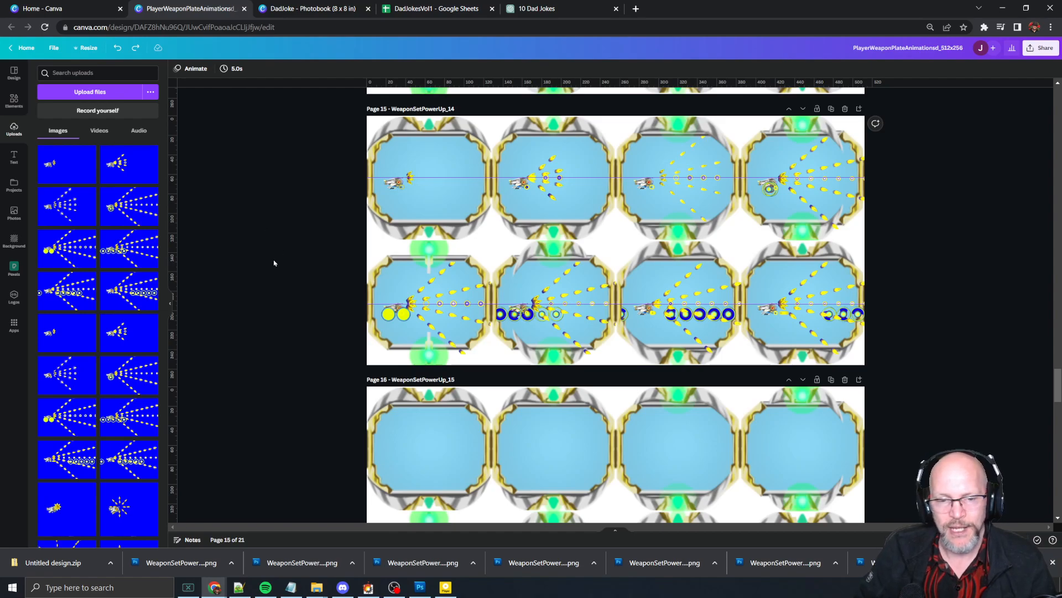
Look through the completed weapon plates on pages 13 to 15 and the empty plates on page 16.
scroll(274, 263, up, 1)
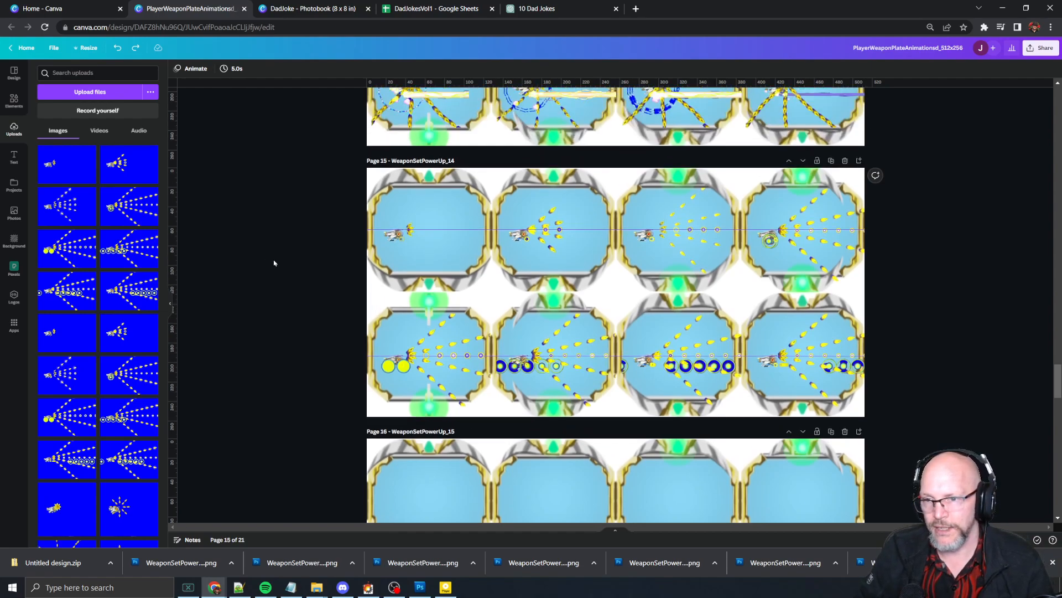
scroll(897, 234, up, 15)
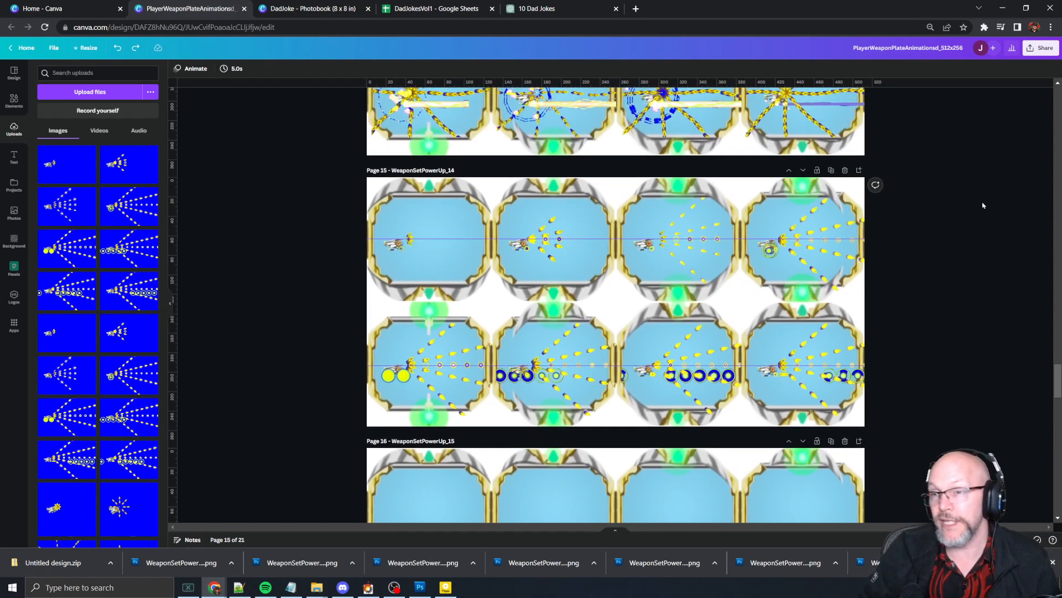
scroll(978, 202, up, 11)
scroll(972, 200, down, 14)
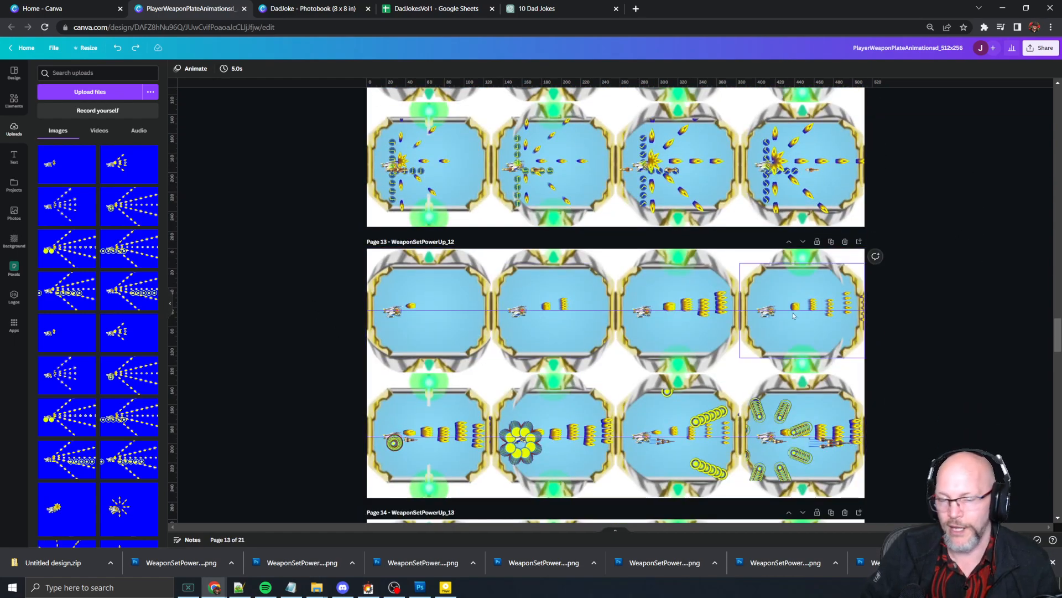
scroll(701, 317, down, 10)
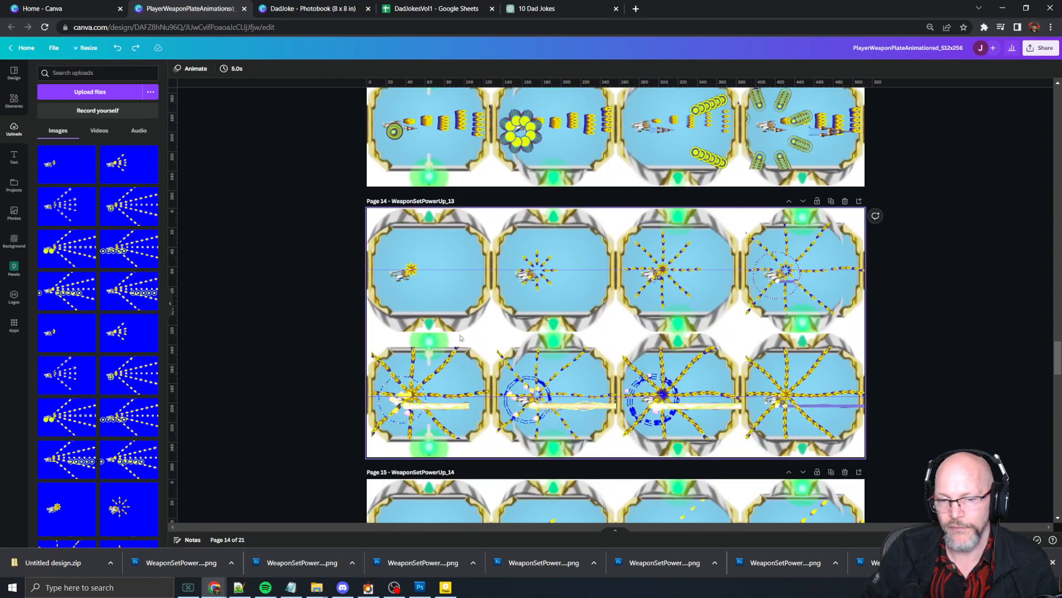
scroll(522, 326, down, 5)
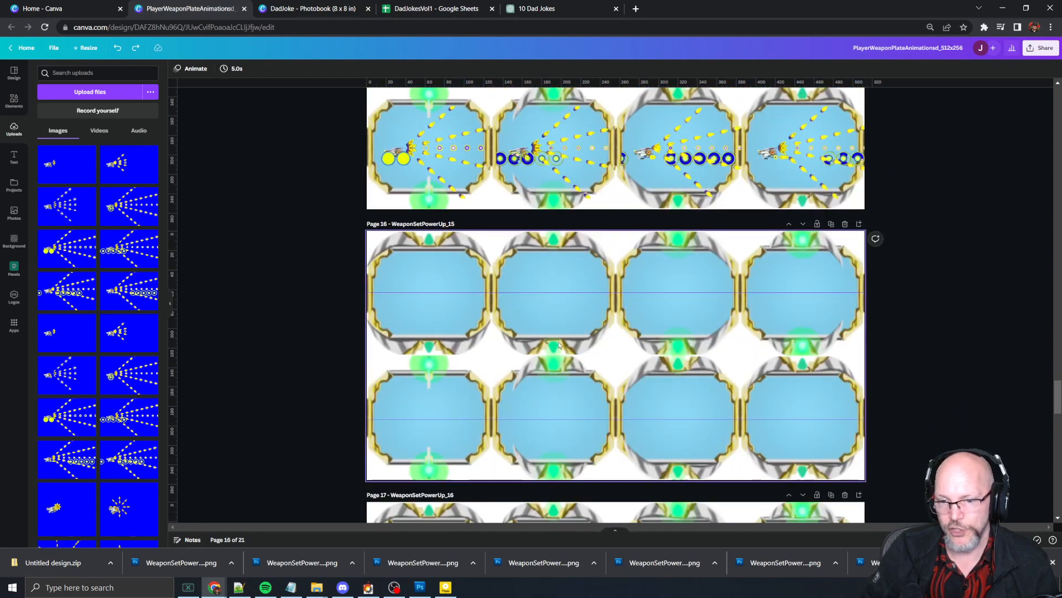
scroll(510, 203, up, 1)
scroll(510, 203, up, 3)
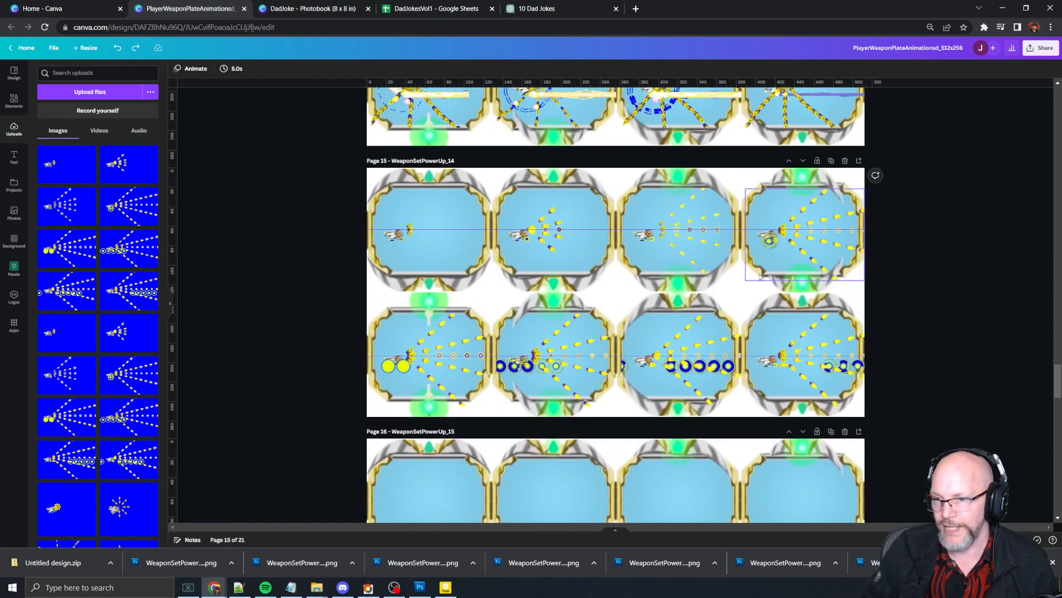
Check the design's PNG download settings, including the transparent background and page selection options.
click(449, 199)
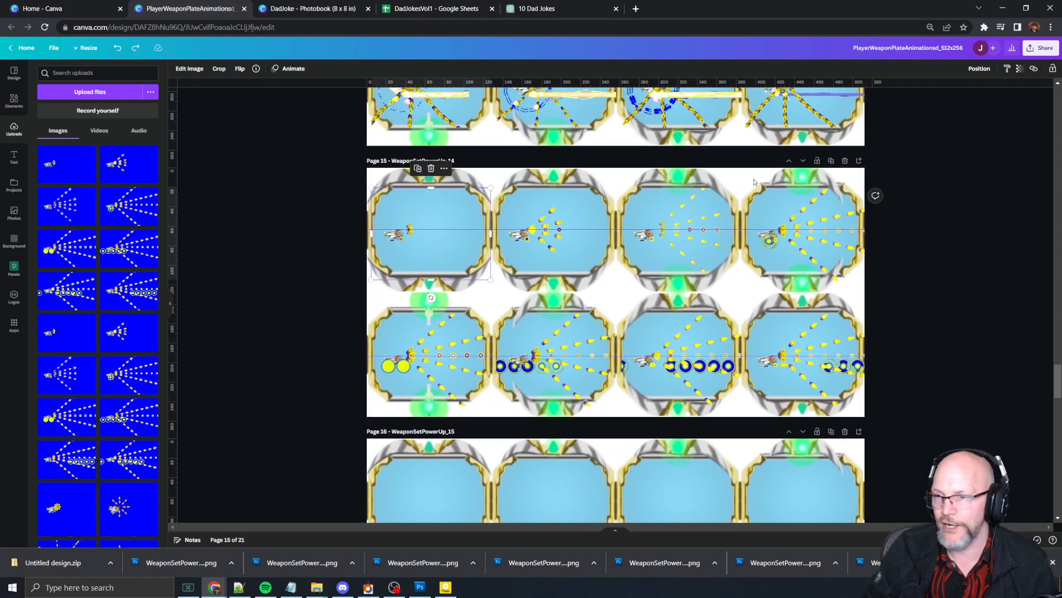
click(1041, 47)
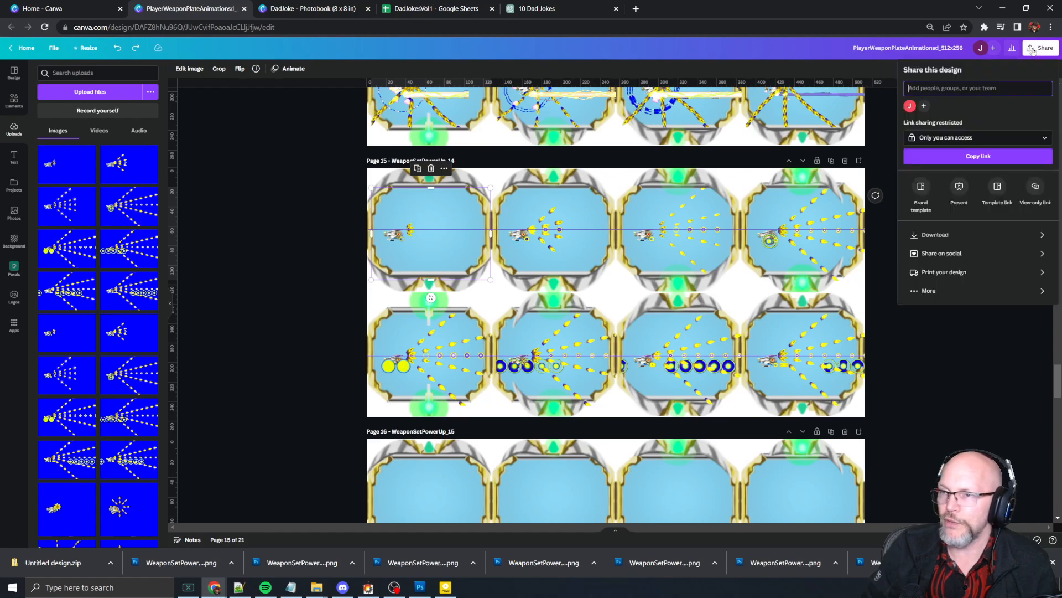
click(960, 239)
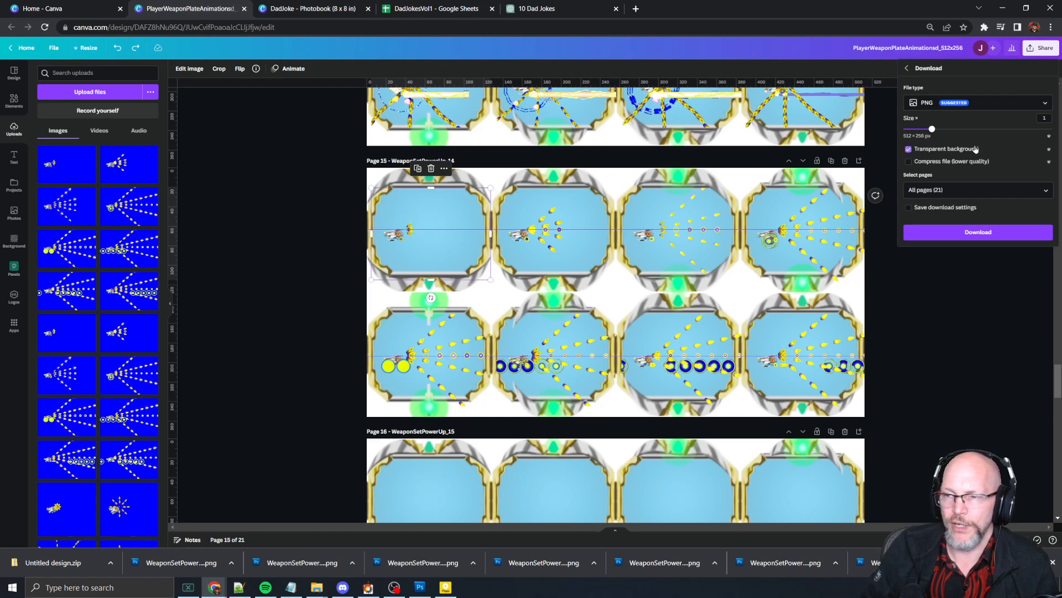
click(948, 189)
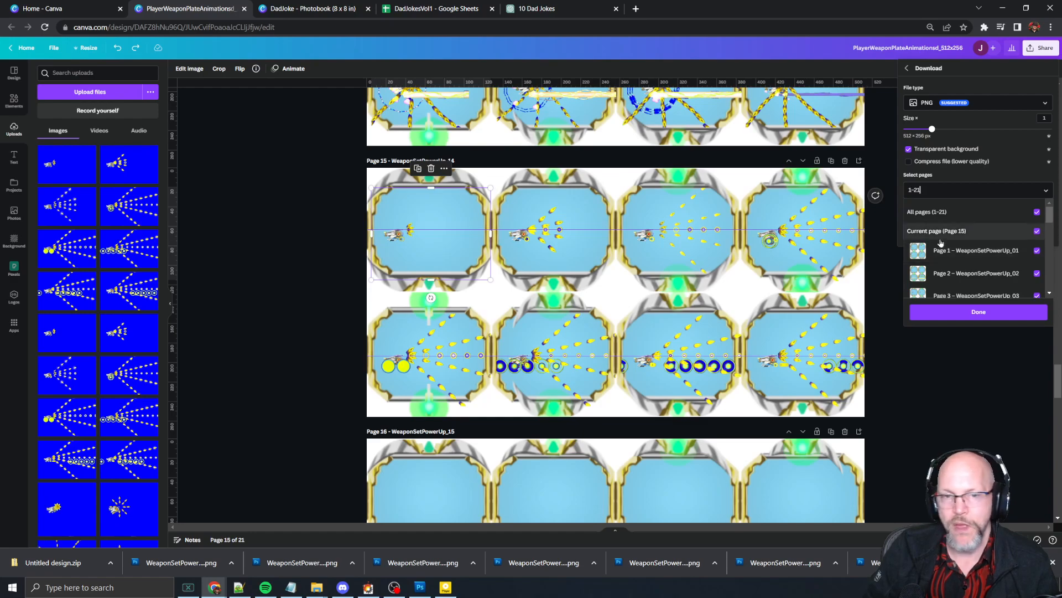
click(314, 214)
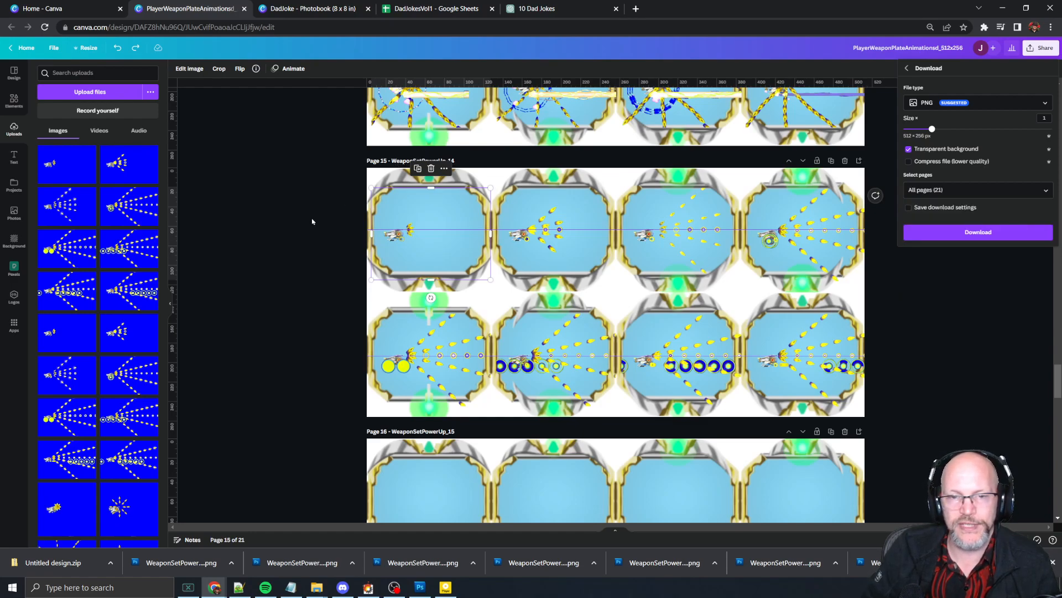
Download all 21 pages of the design as PNG files with a transparent background.
scroll(313, 222, up, 3)
click(284, 429)
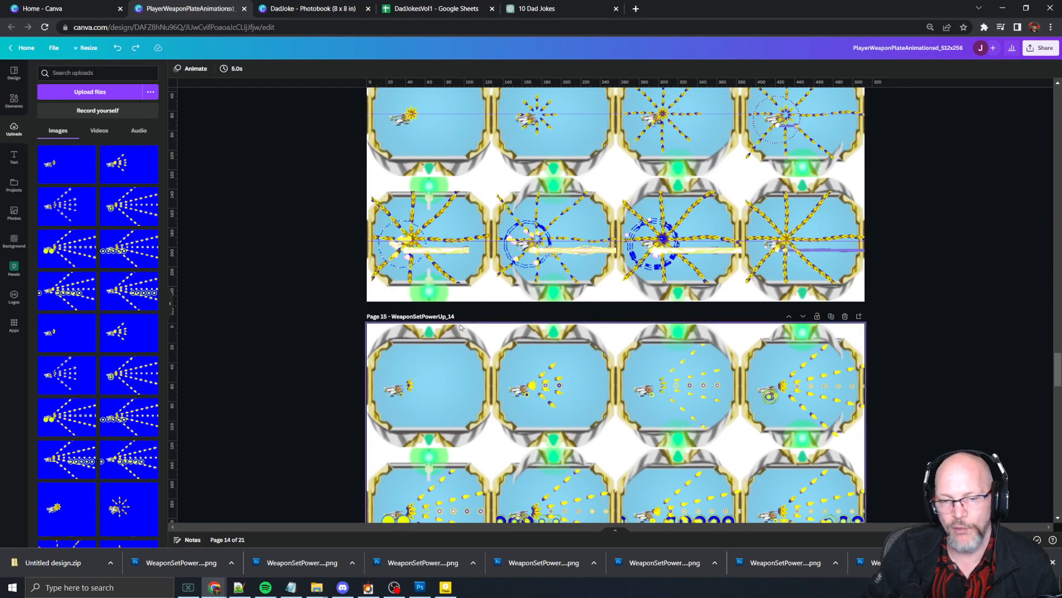
scroll(327, 288, up, 1)
scroll(449, 156, up, 8)
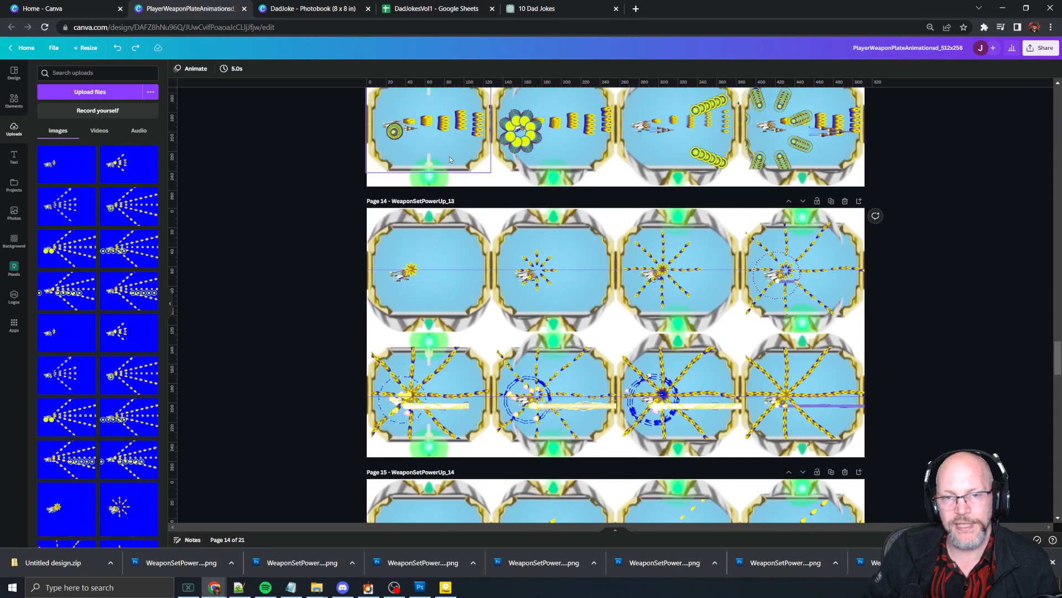
click(1042, 47)
click(958, 236)
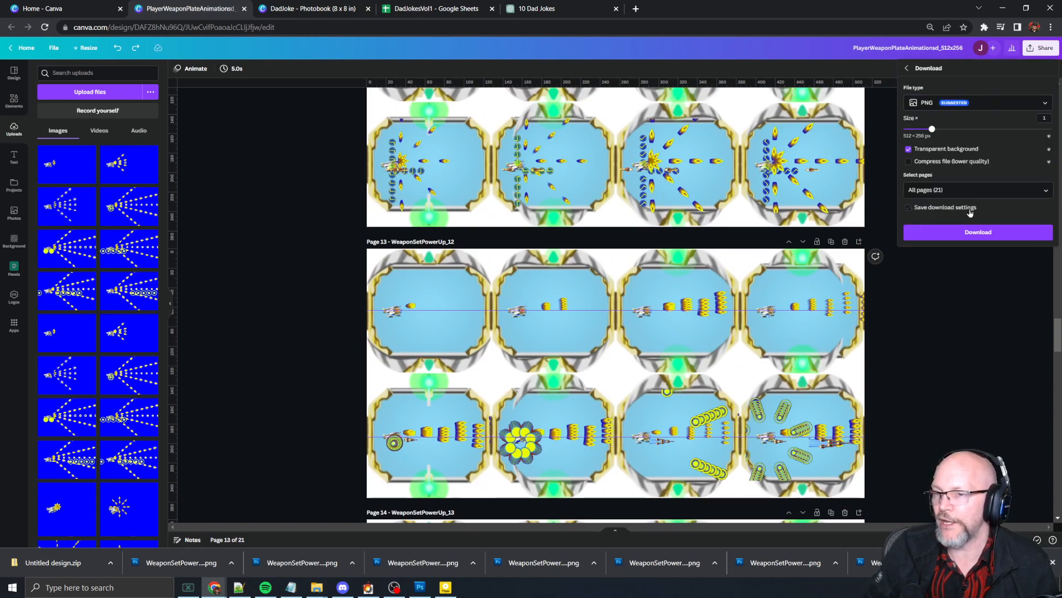
click(983, 232)
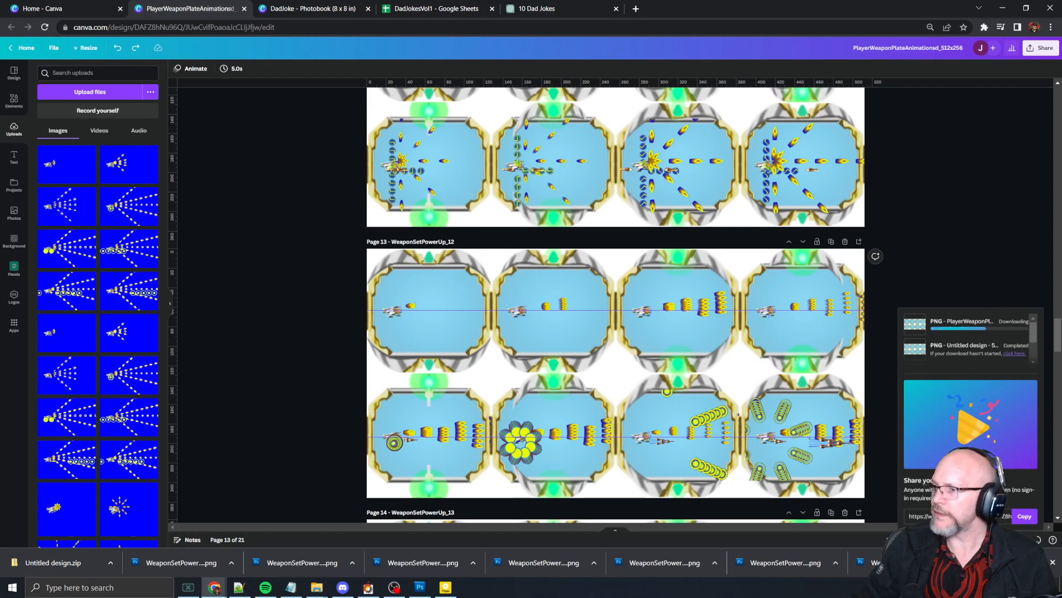
Switch to File Explorer and bring the Downloads folder window into view over the design.
key(super+e)
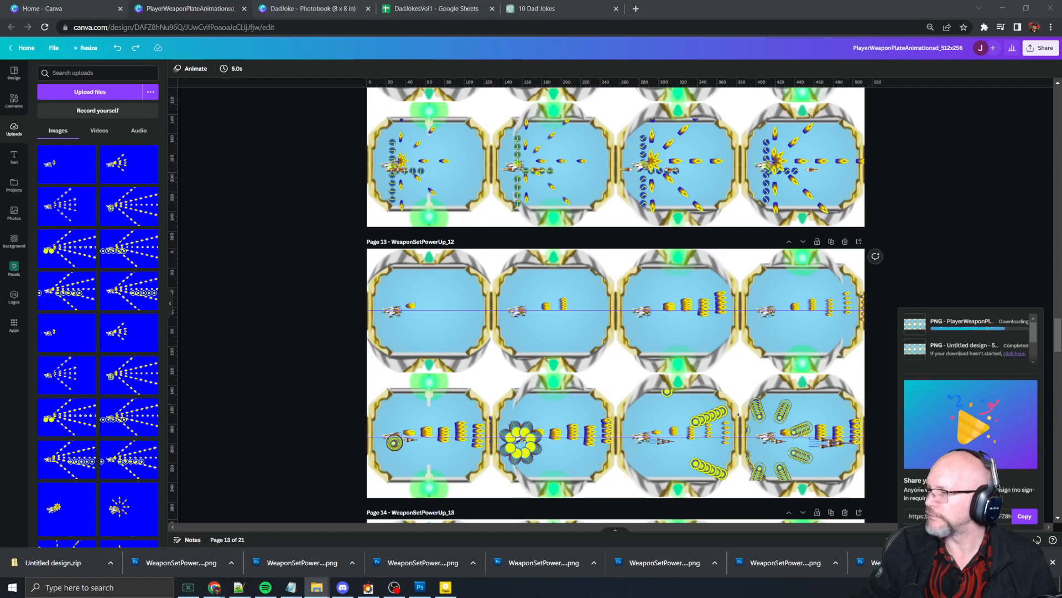
key(alt+Tab)
key(alt+Tab)
key(alt+Tab)
key(alt+Tab)
key(alt+Tab)
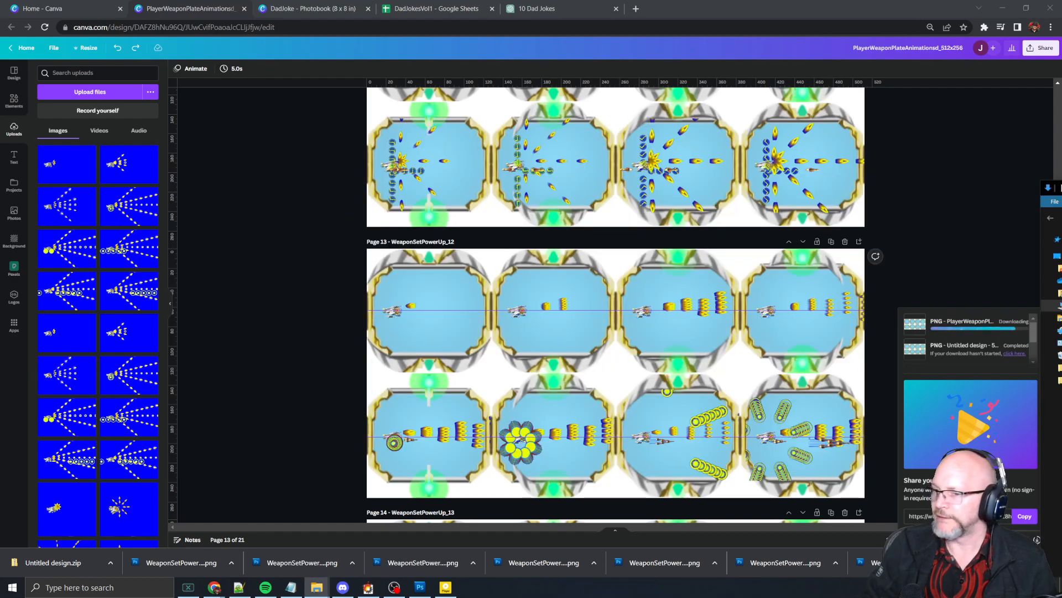
drag(1052, 188, 325, 131)
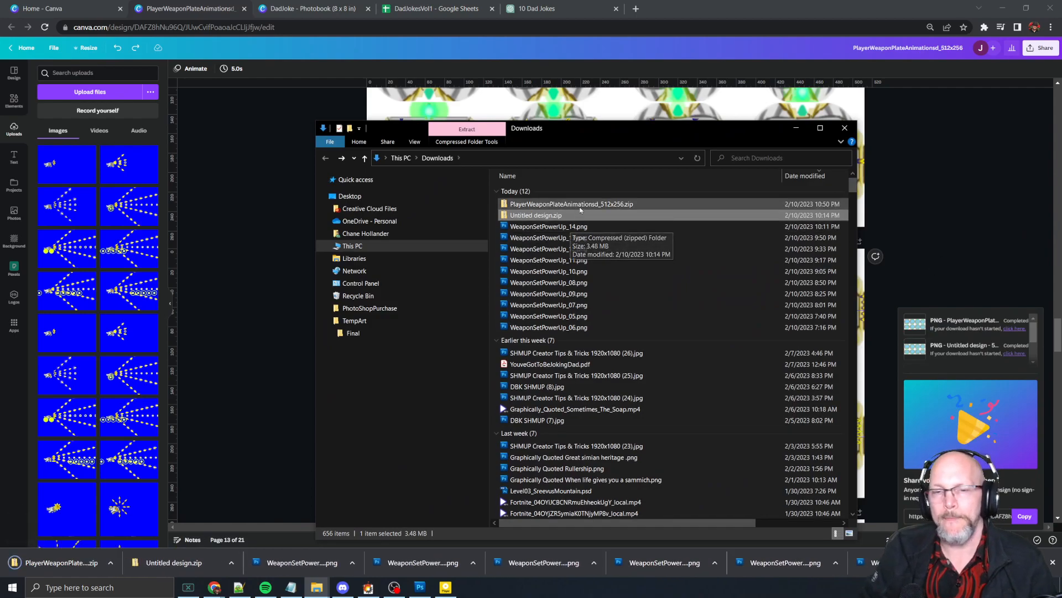
Open PlayerWeaponPlateAnimationsd_512x256.zip, show its full file names, and select WeaponSetPowerUp_01.png through WeaponSetPowerUp_19.png.
click(586, 205)
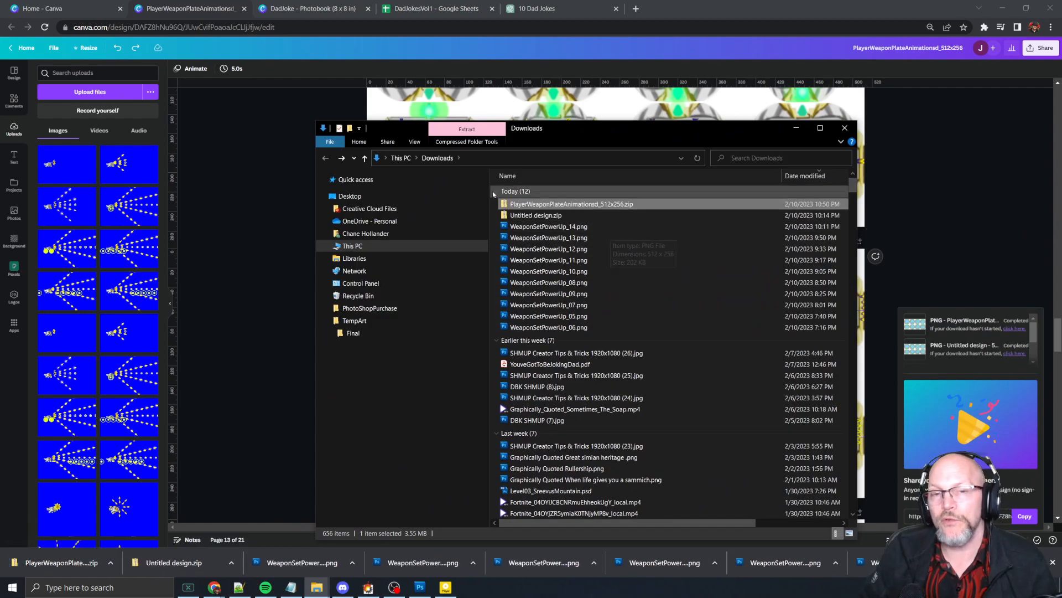
double_click(597, 206)
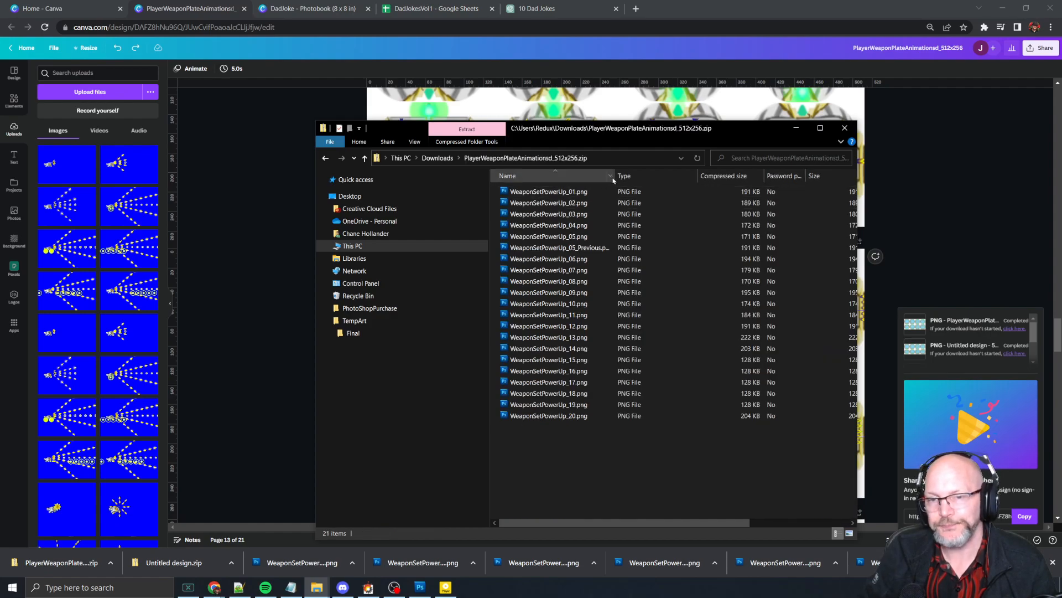
double_click(615, 176)
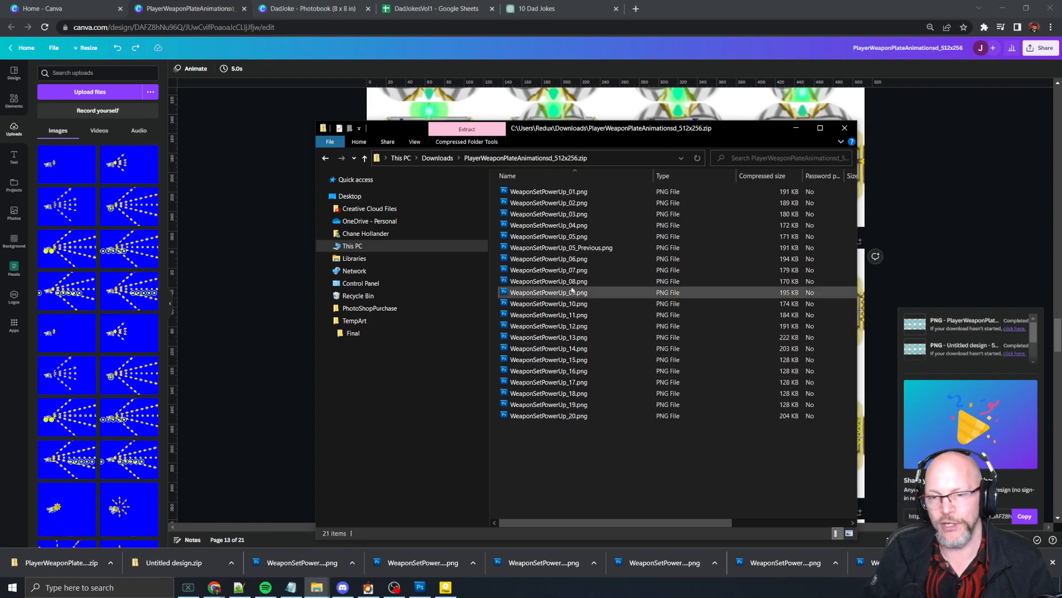
click(562, 193)
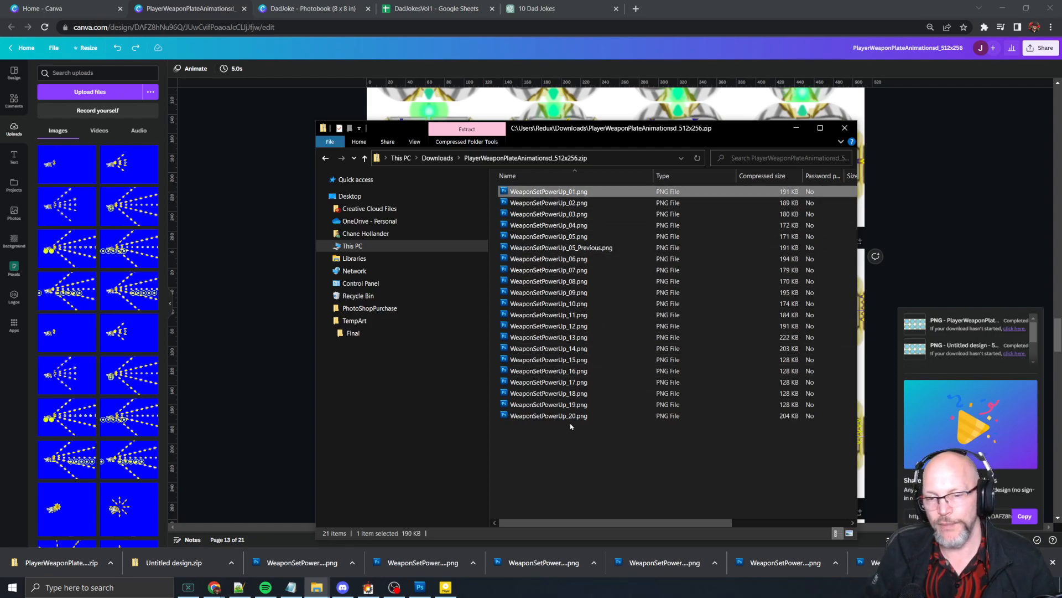
shift+click(576, 404)
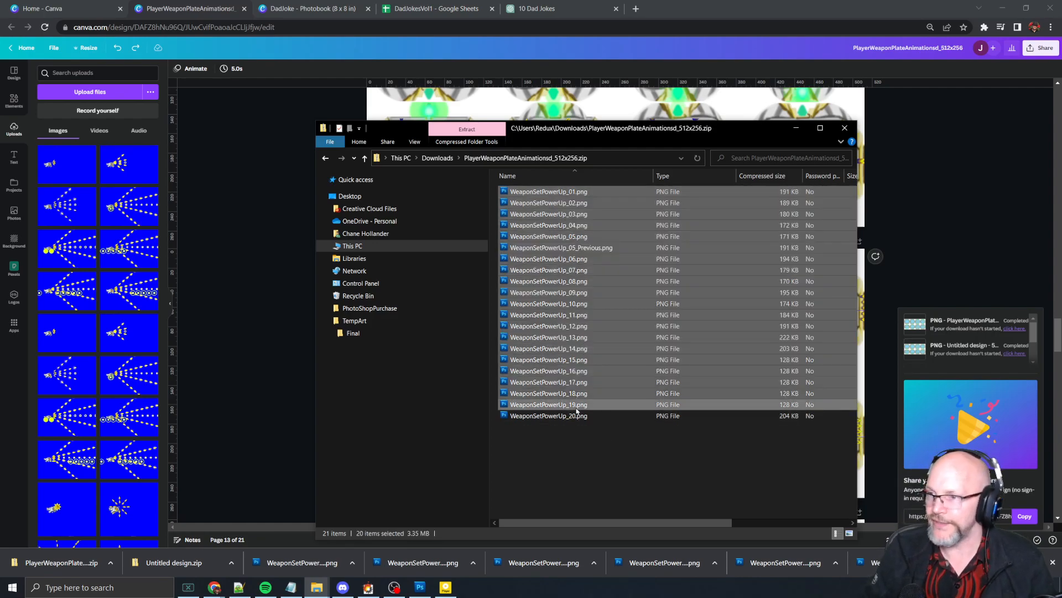
Bring the game's Items\Sprites folder into view, look through its power-up sprite images, and move the window away.
key(alt+Tab)
drag(1059, 6, 421, 84)
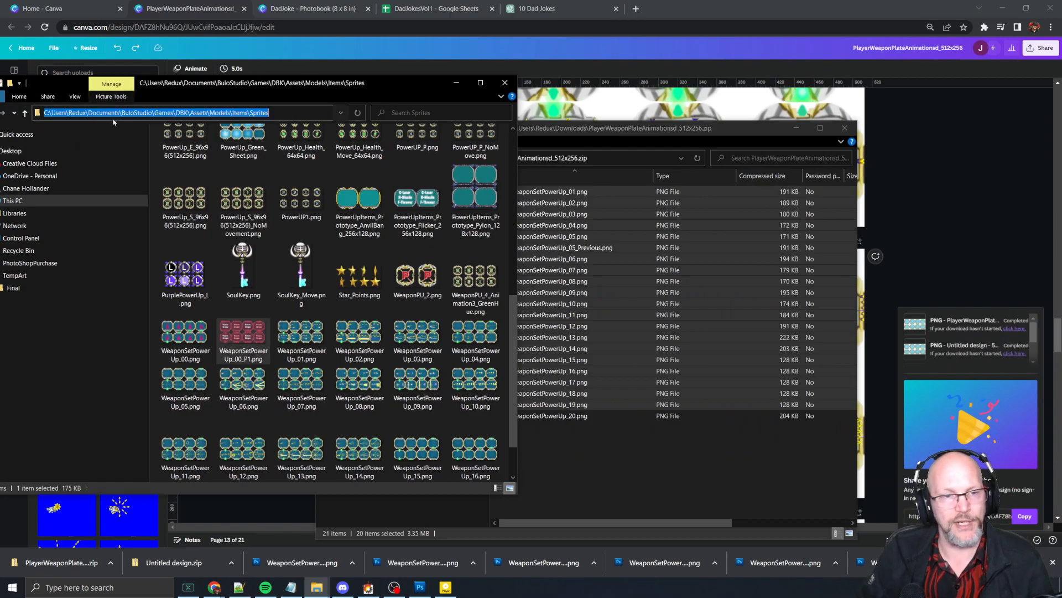
click(302, 281)
scroll(302, 281, up, 10)
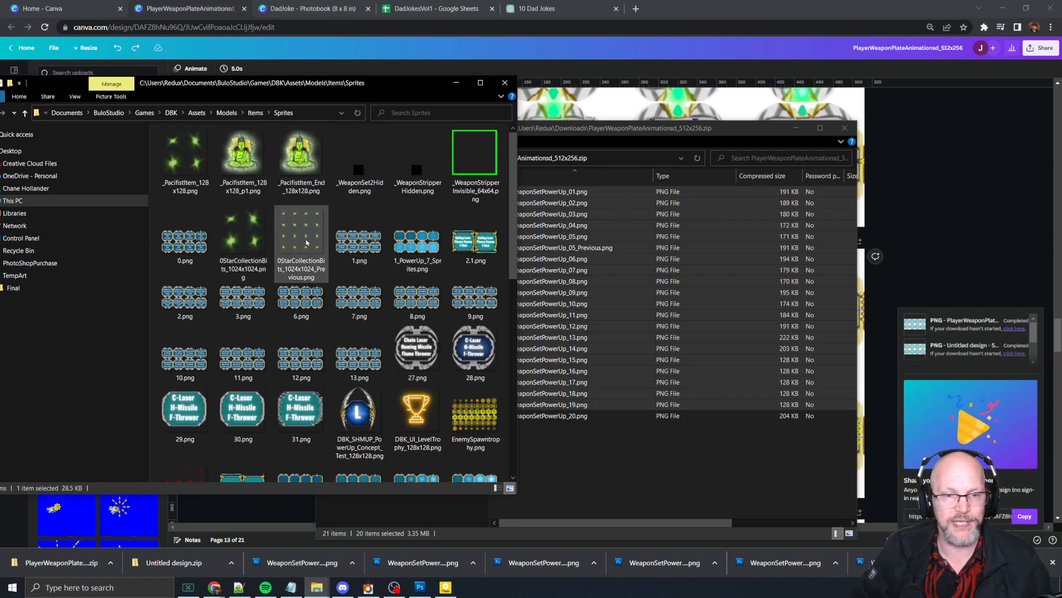
scroll(332, 289, down, 10)
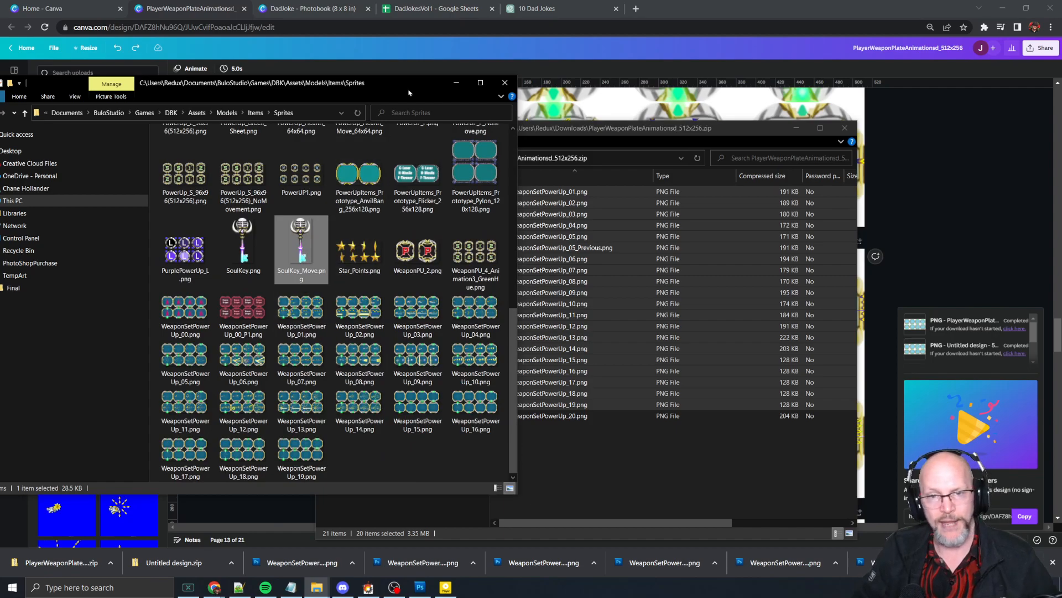
drag(390, 83, 1061, 99)
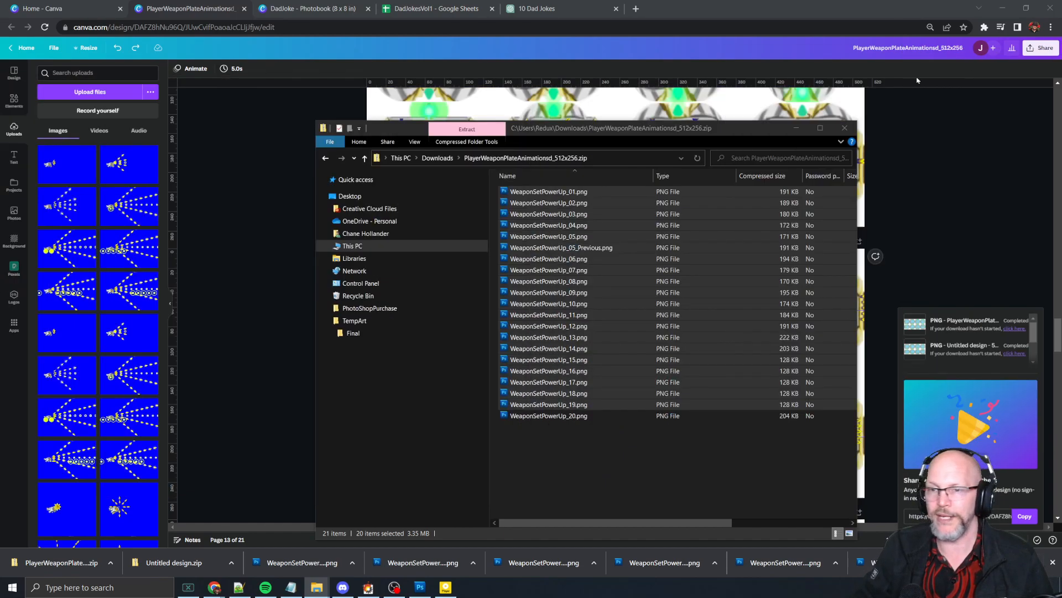
Switch to SHMUP Creator and look over the weapon power-up items laid out in the Weapon Room level.
key(alt+Tab)
key(Tab)
key(Tab)
key(Tab)
key(Tab)
key(Delete)
key(Tab)
key(Tab)
key(Tab)
key(Tab)
key(Tab)
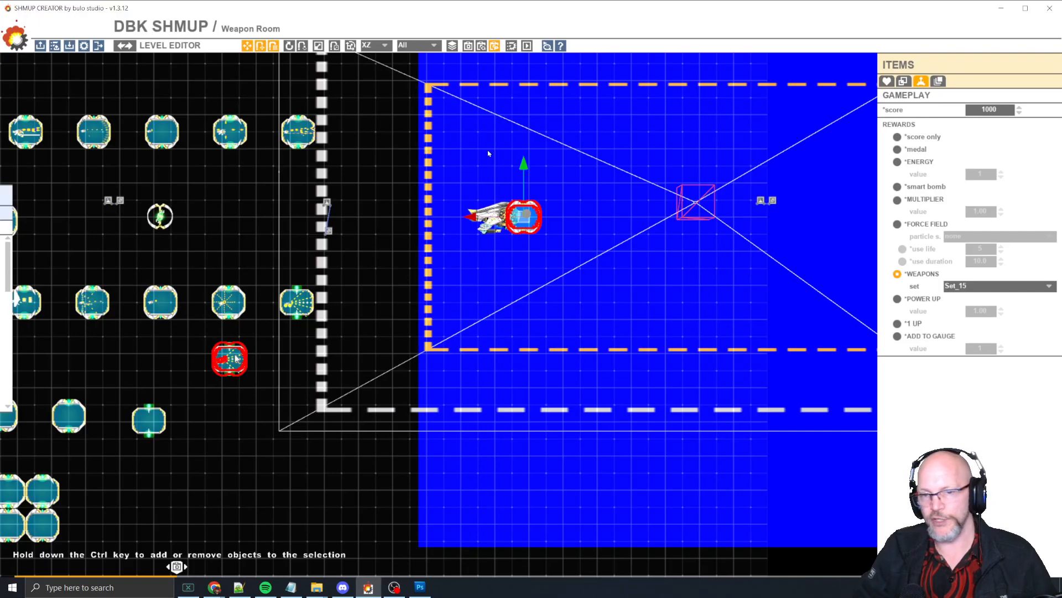
click(479, 156)
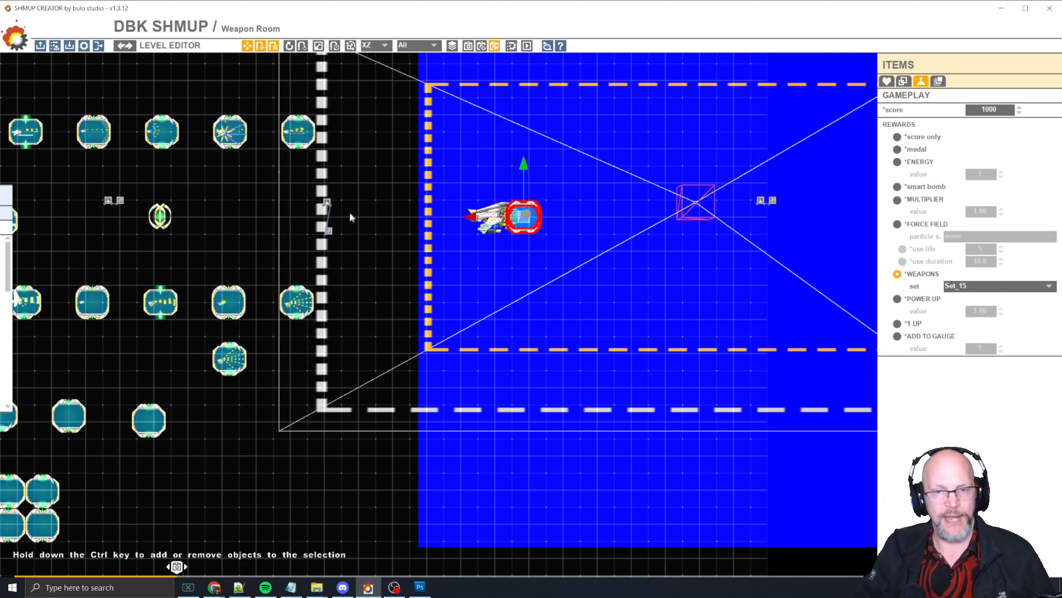
scroll(410, 204, down, 4)
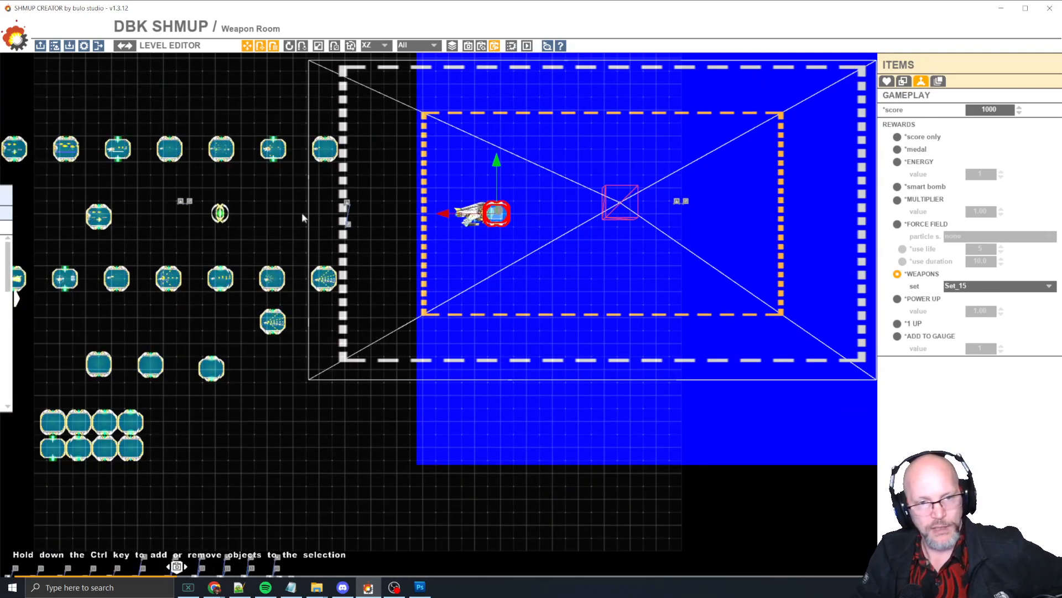